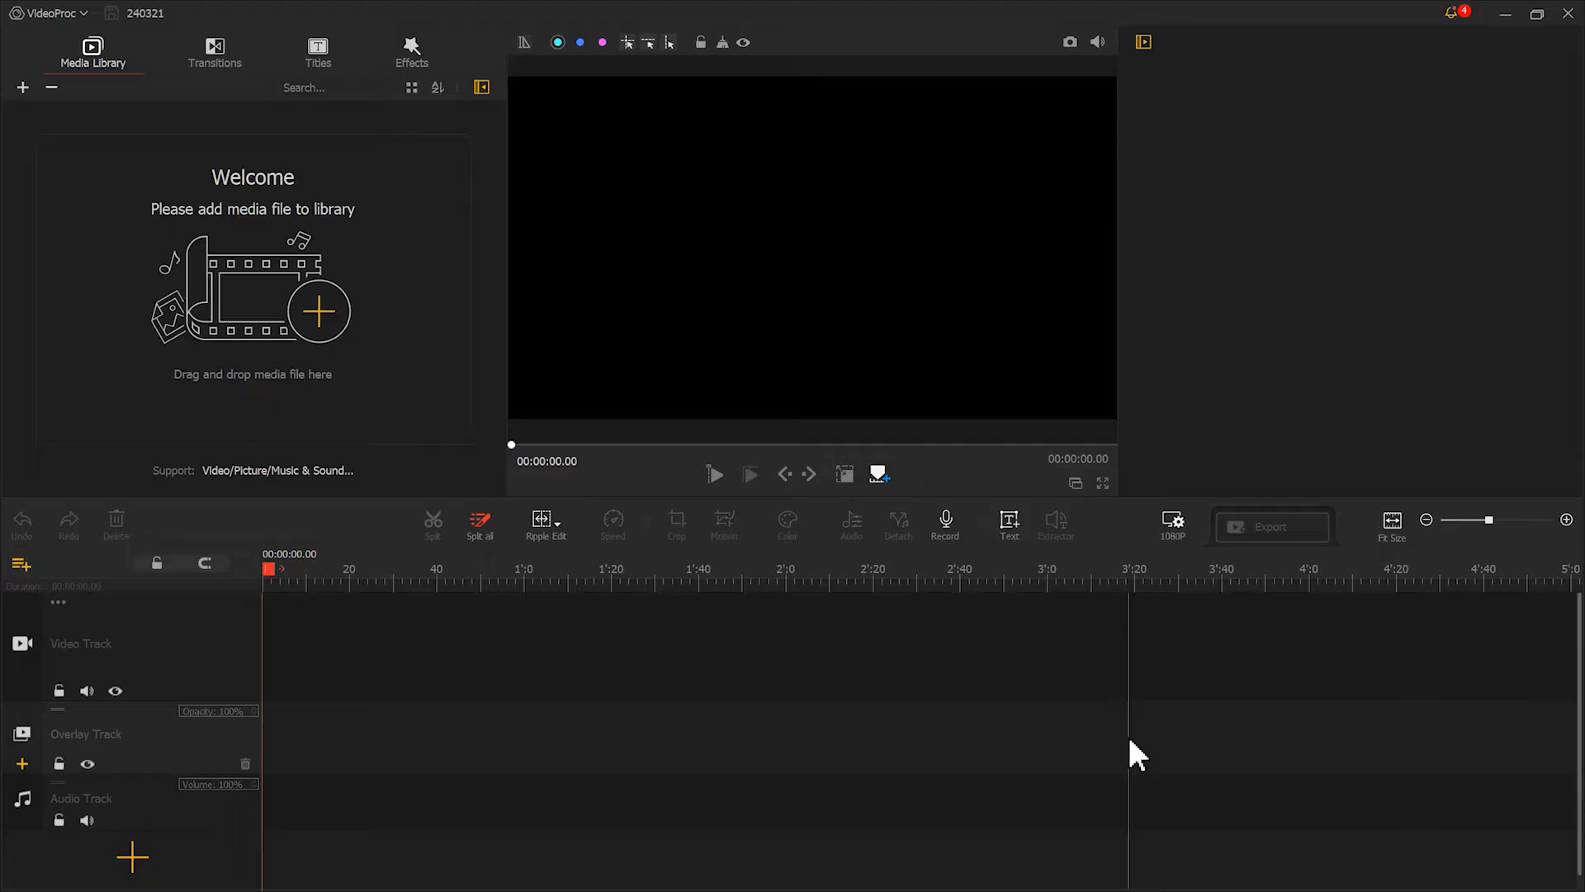
Add a text clip to the empty timeline and clear its placeholder text
left_click(1011, 522)
left_click_drag(1225, 302, 1181, 298)
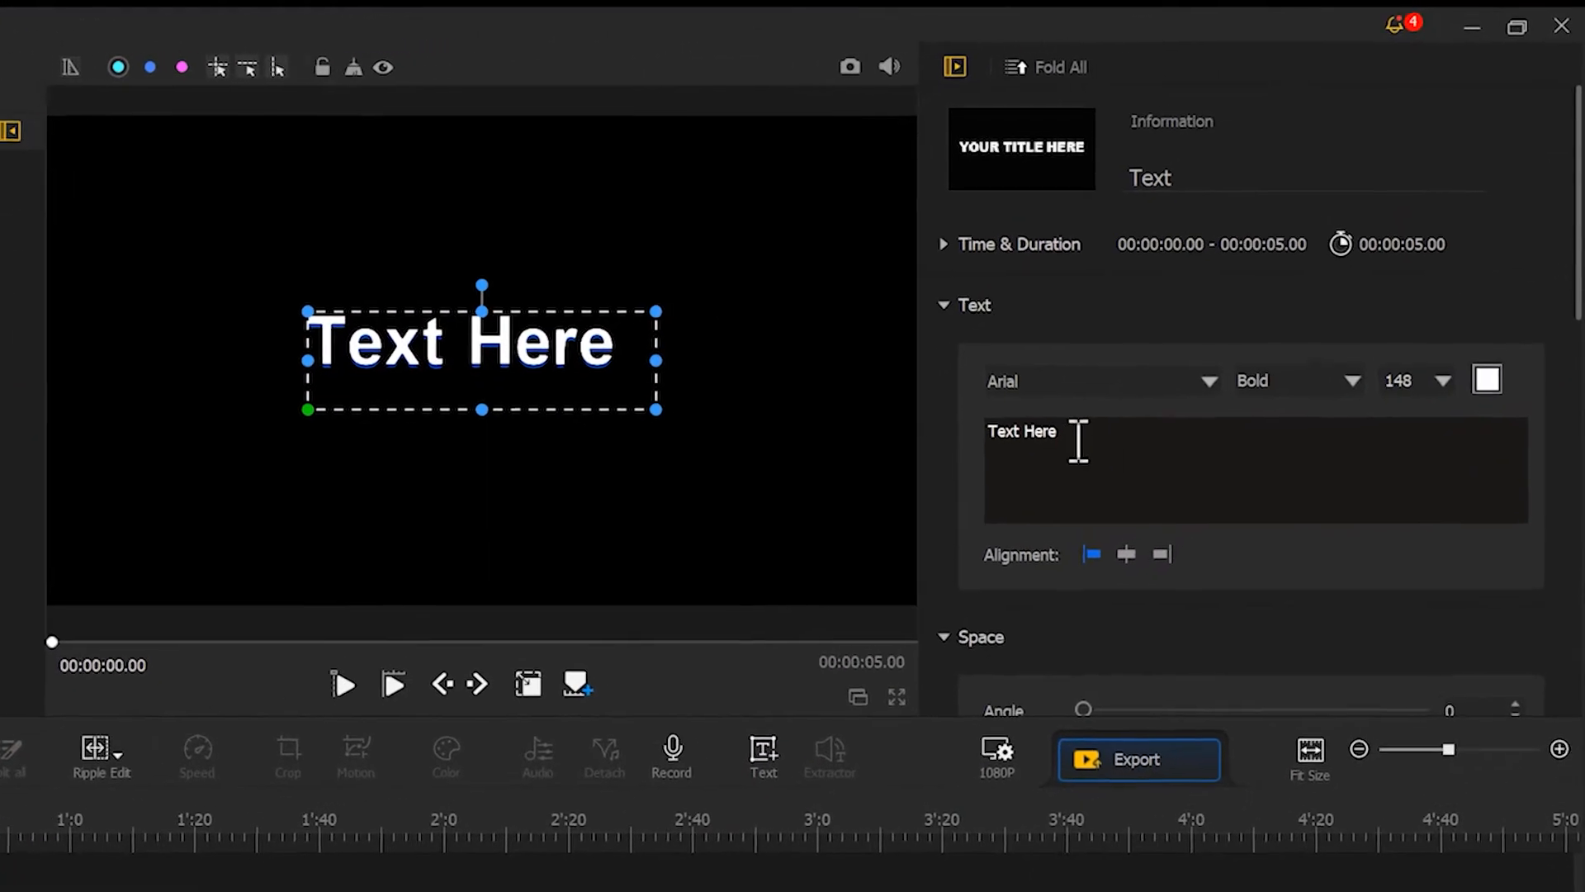
left_click_drag(1005, 436, 978, 438)
key("BackSpace")
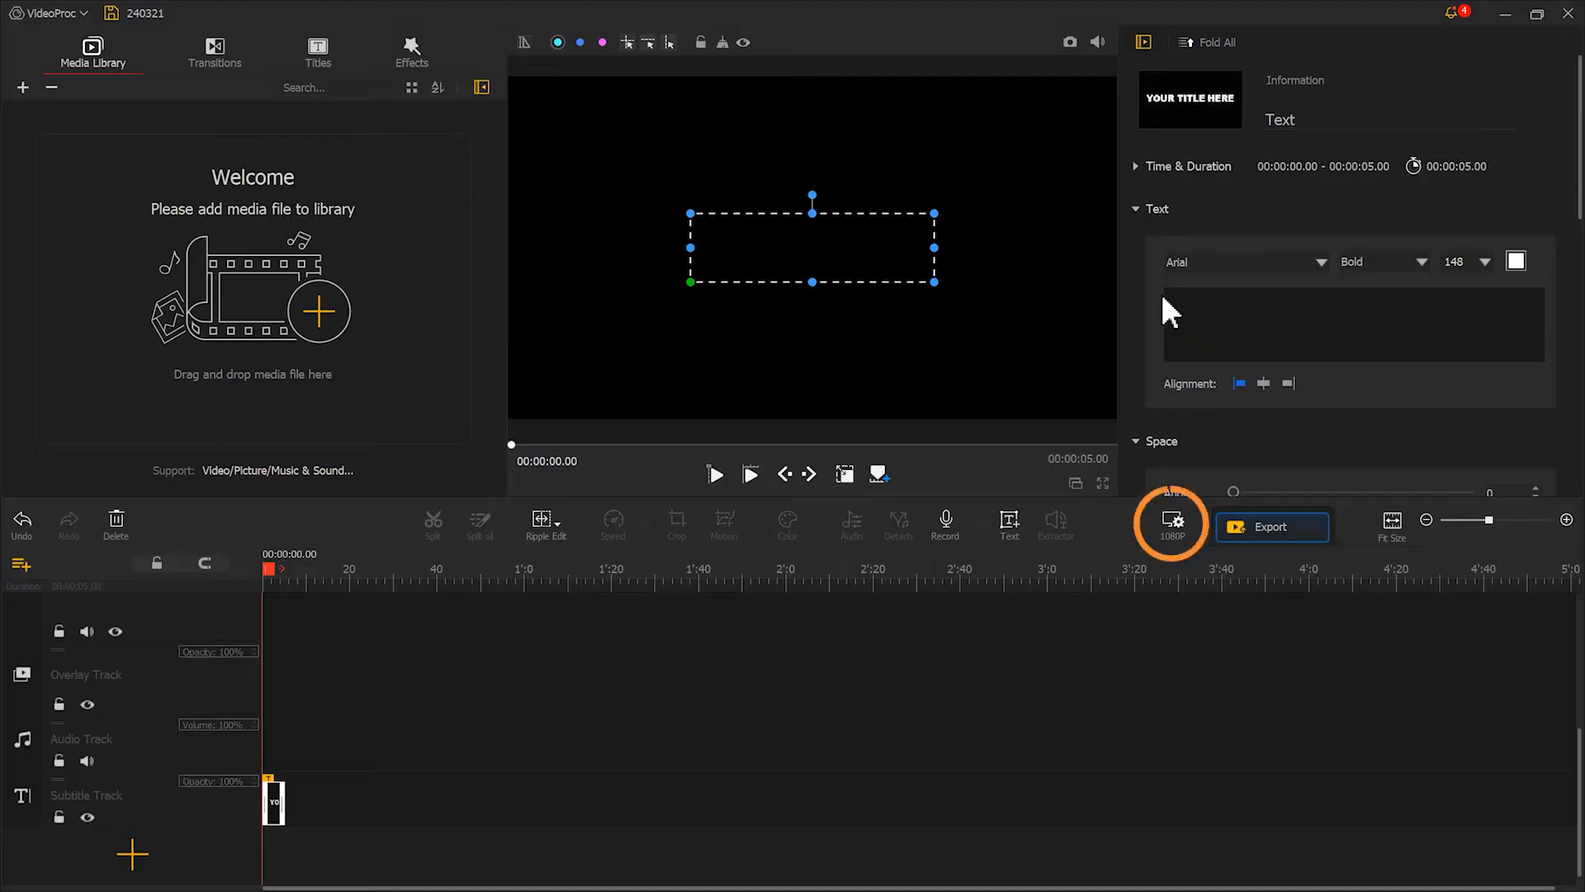
Set the project background to custom white (#ffffff) and save a snapshot of the blank white frame
left_click(1175, 519)
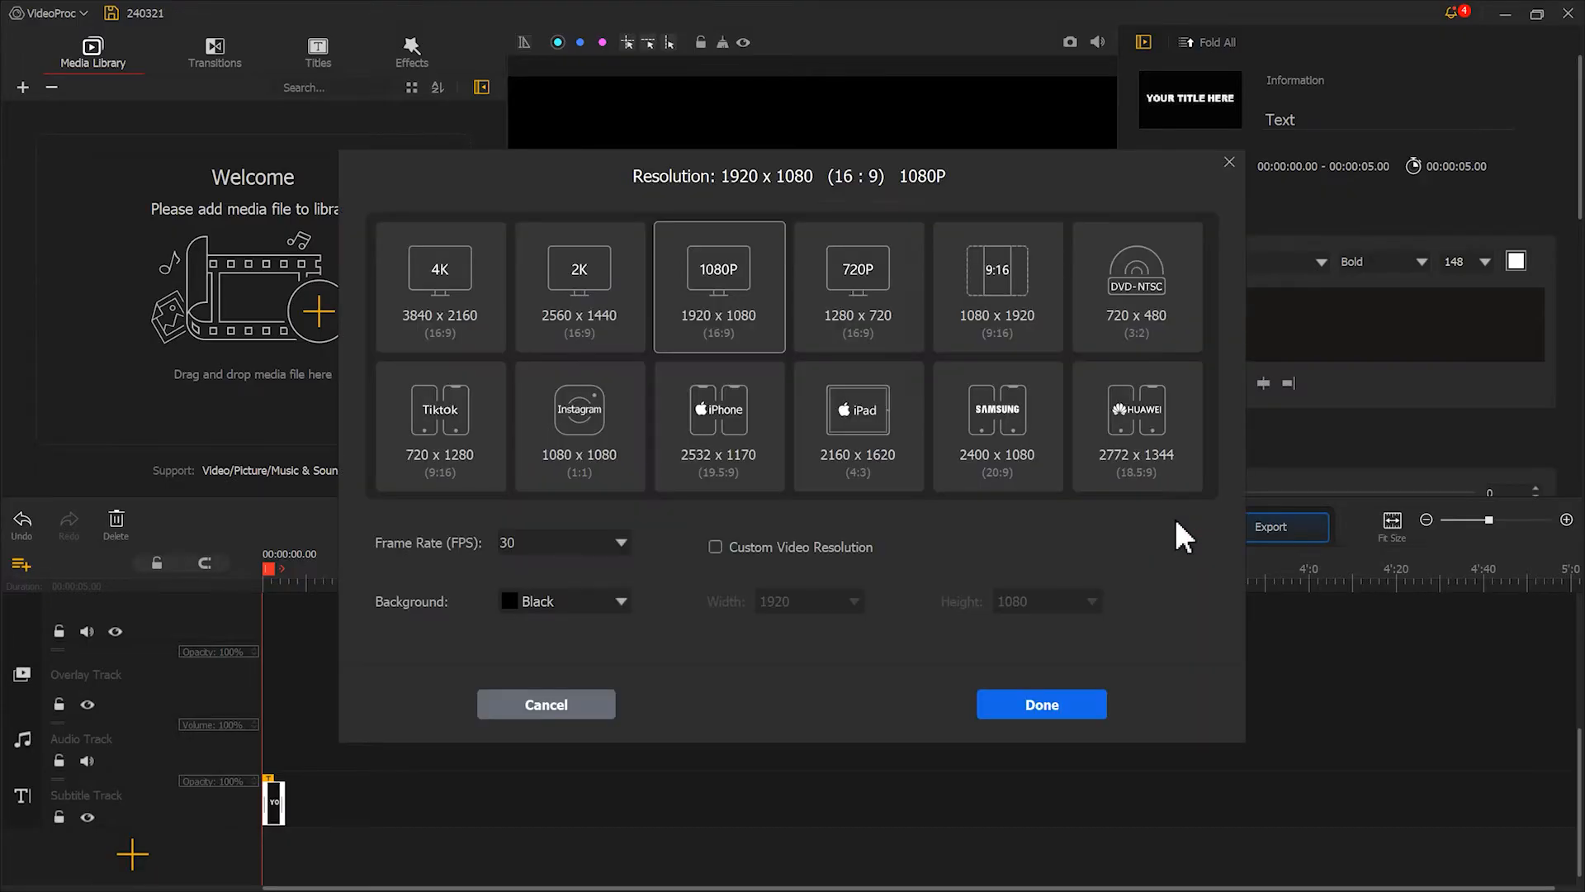
left_click(595, 607)
left_click(578, 623)
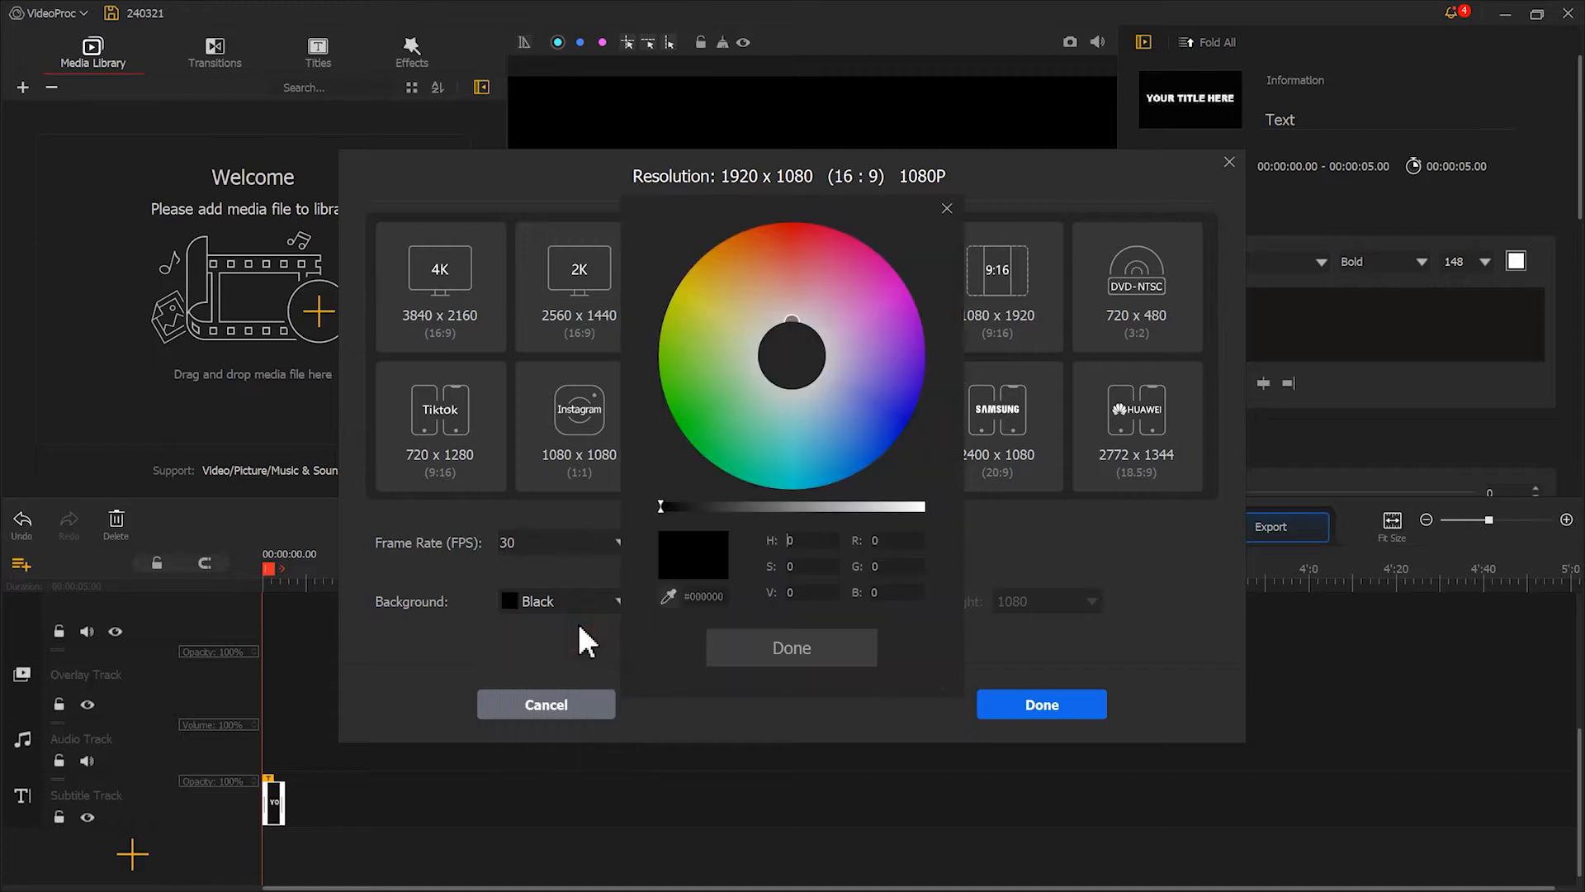
left_click_drag(826, 506, 927, 505)
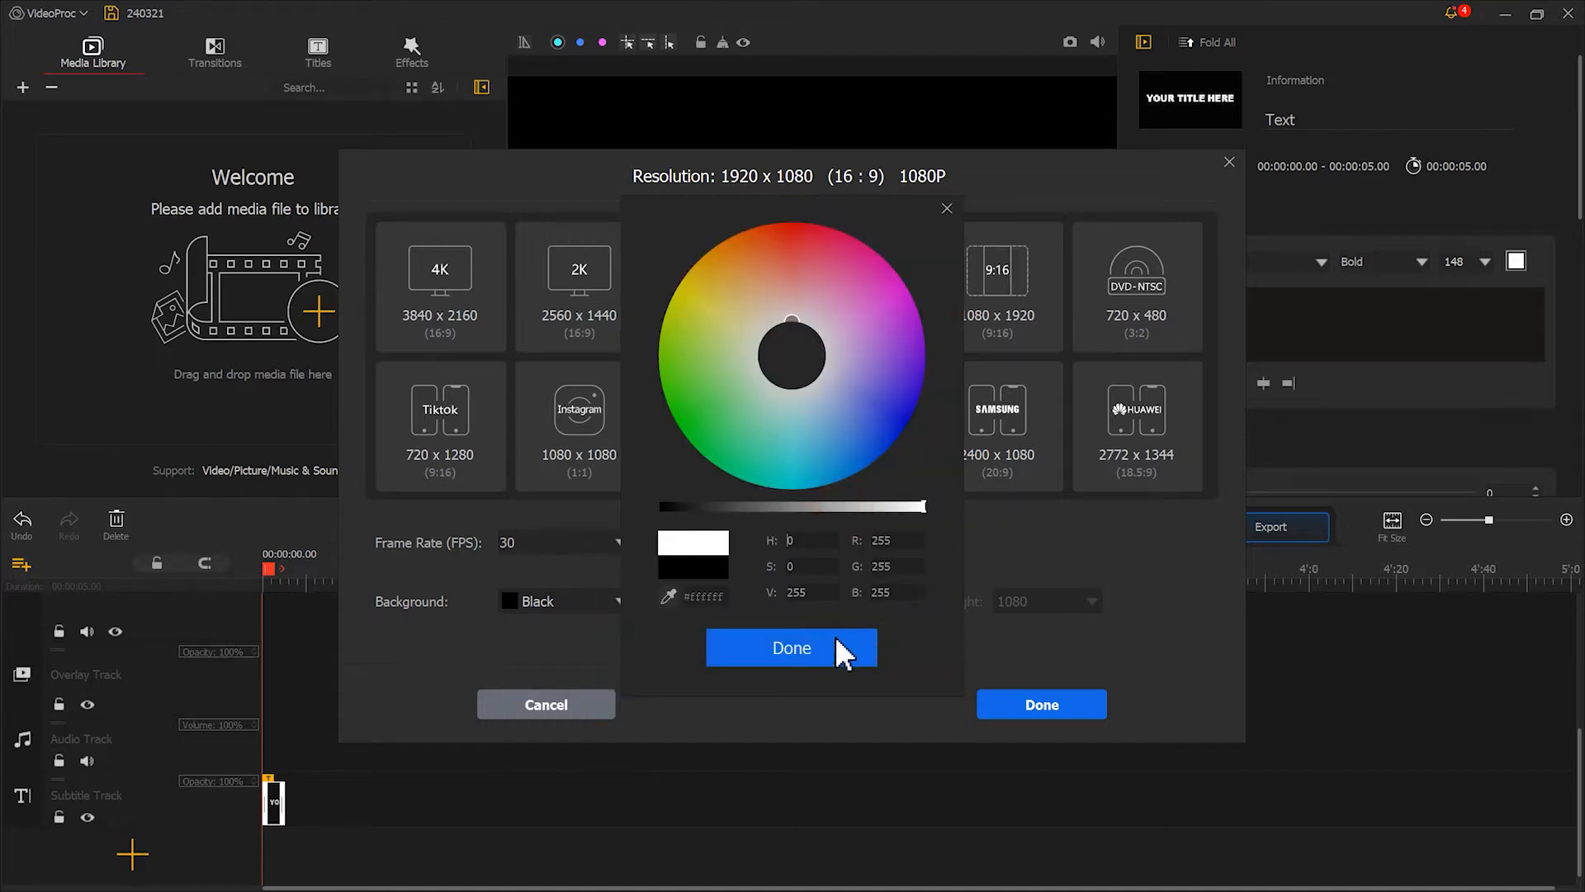
left_click(833, 638)
left_click(1047, 705)
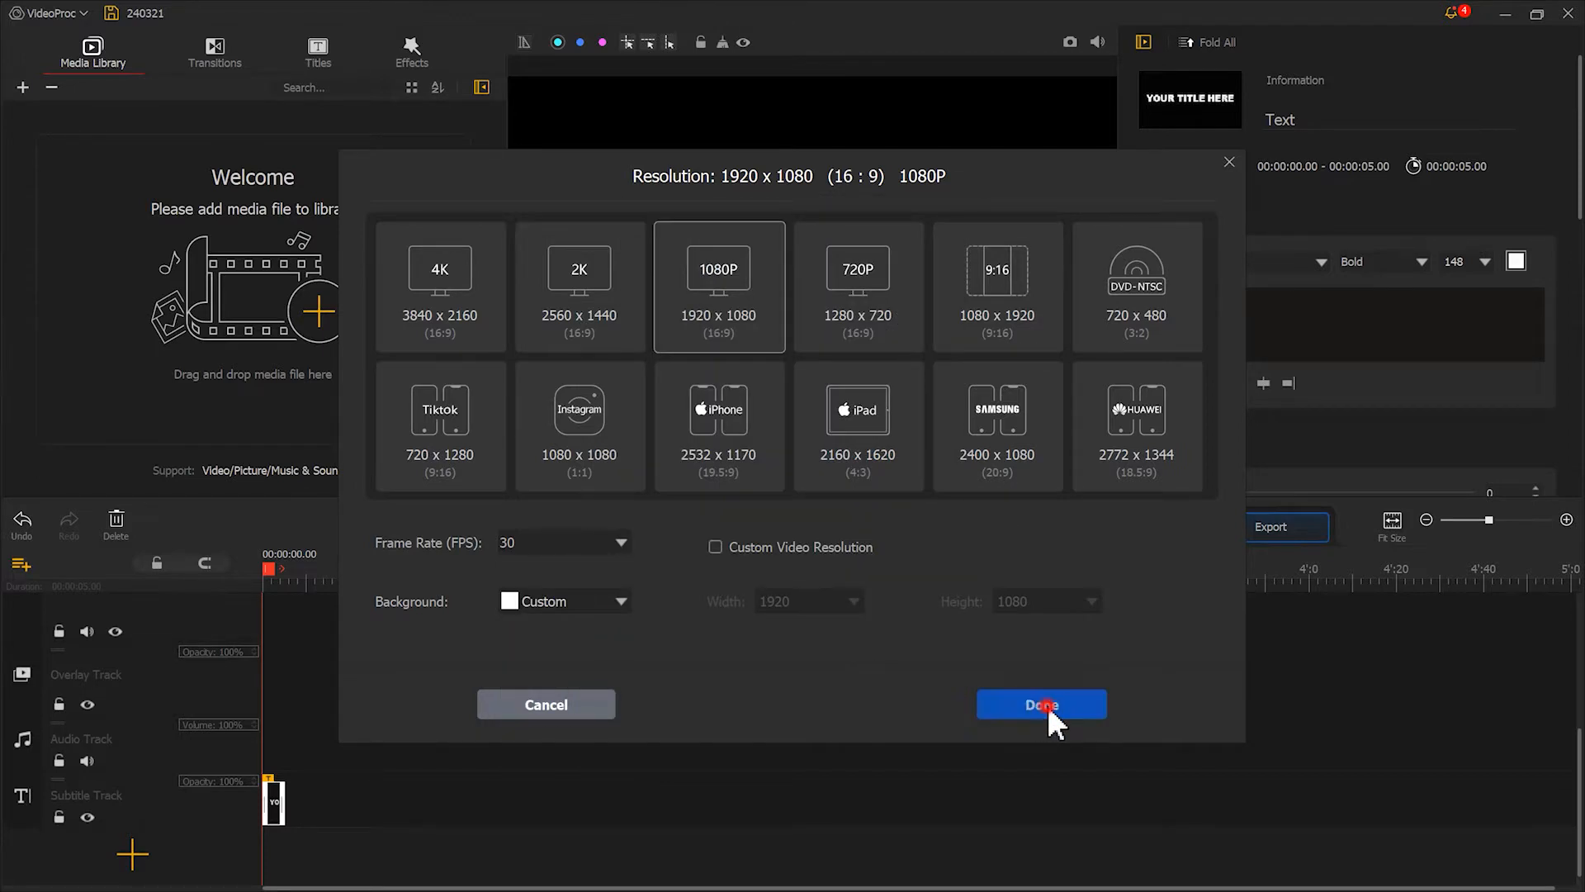
left_click(1070, 43)
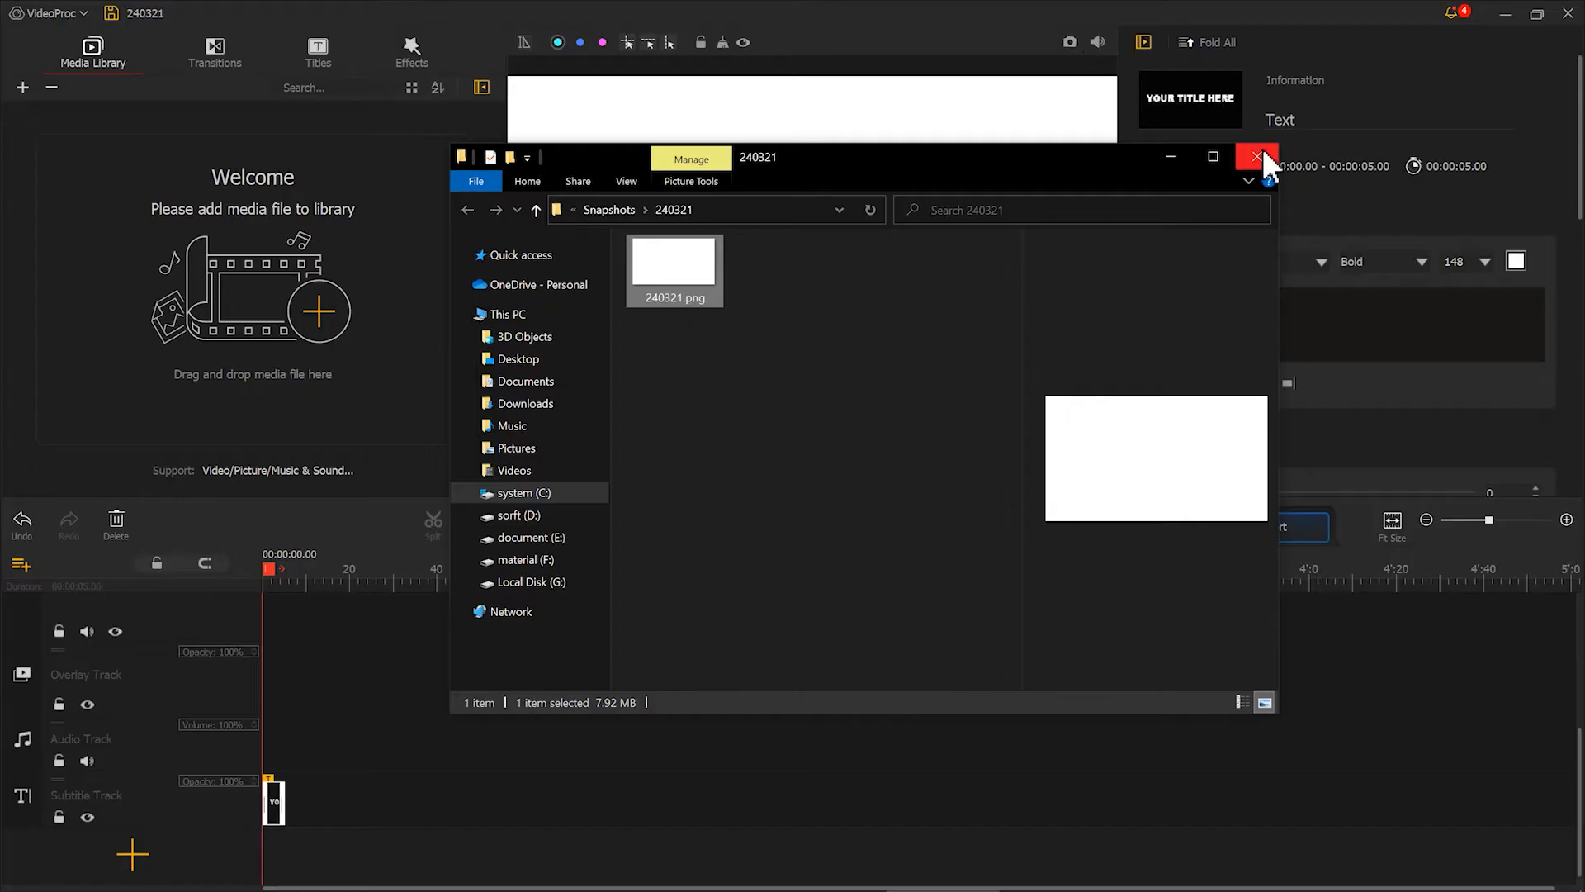
left_click(1258, 157)
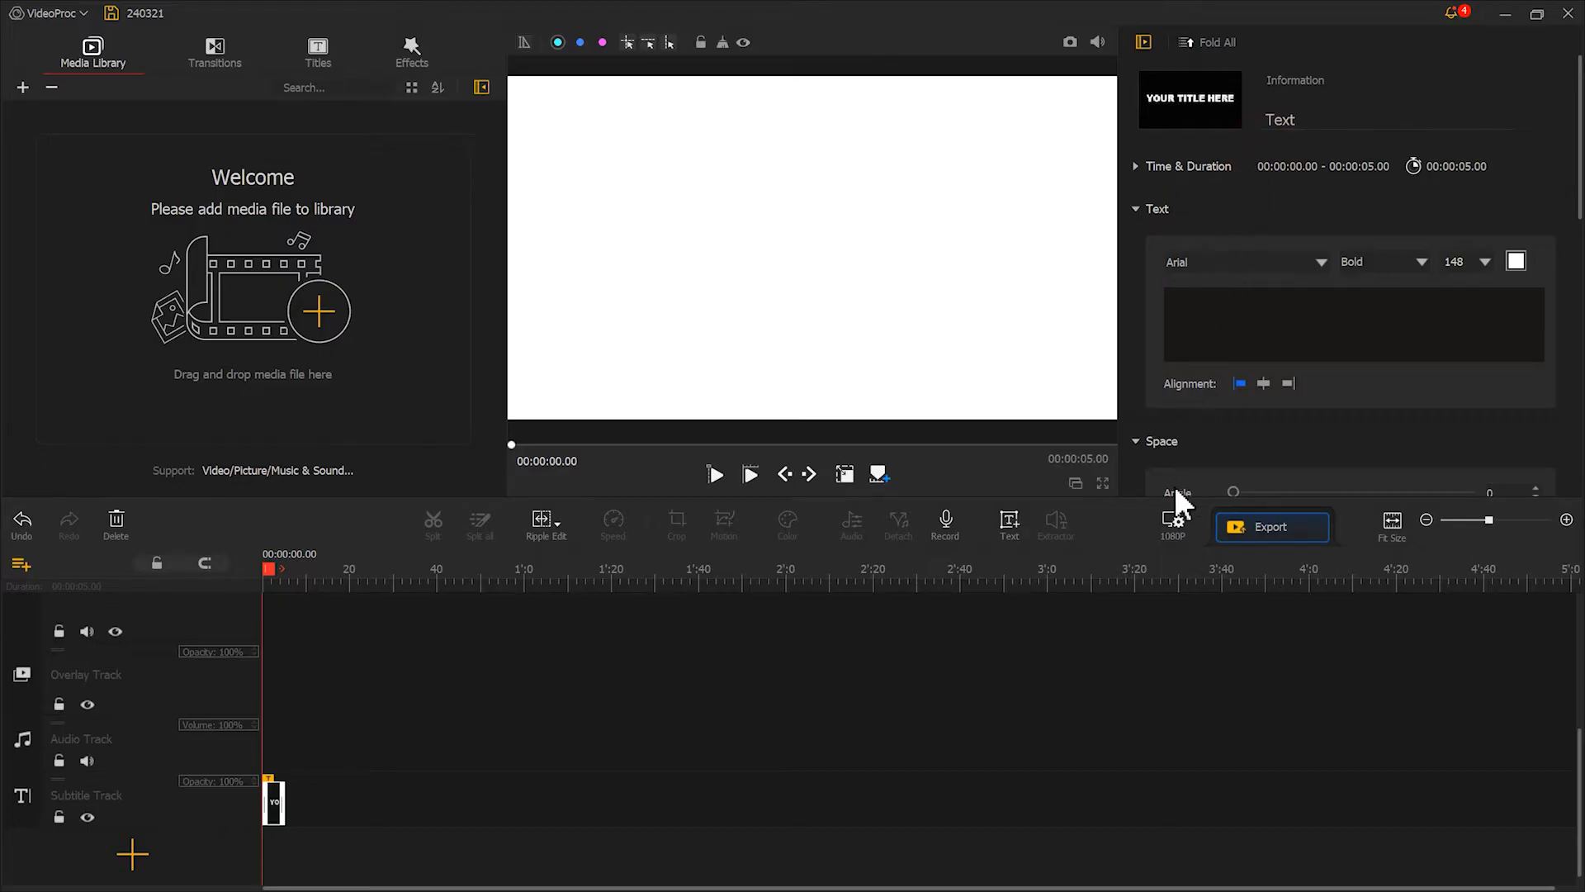
Set the project background color to Black
left_click(1172, 520)
left_click(618, 597)
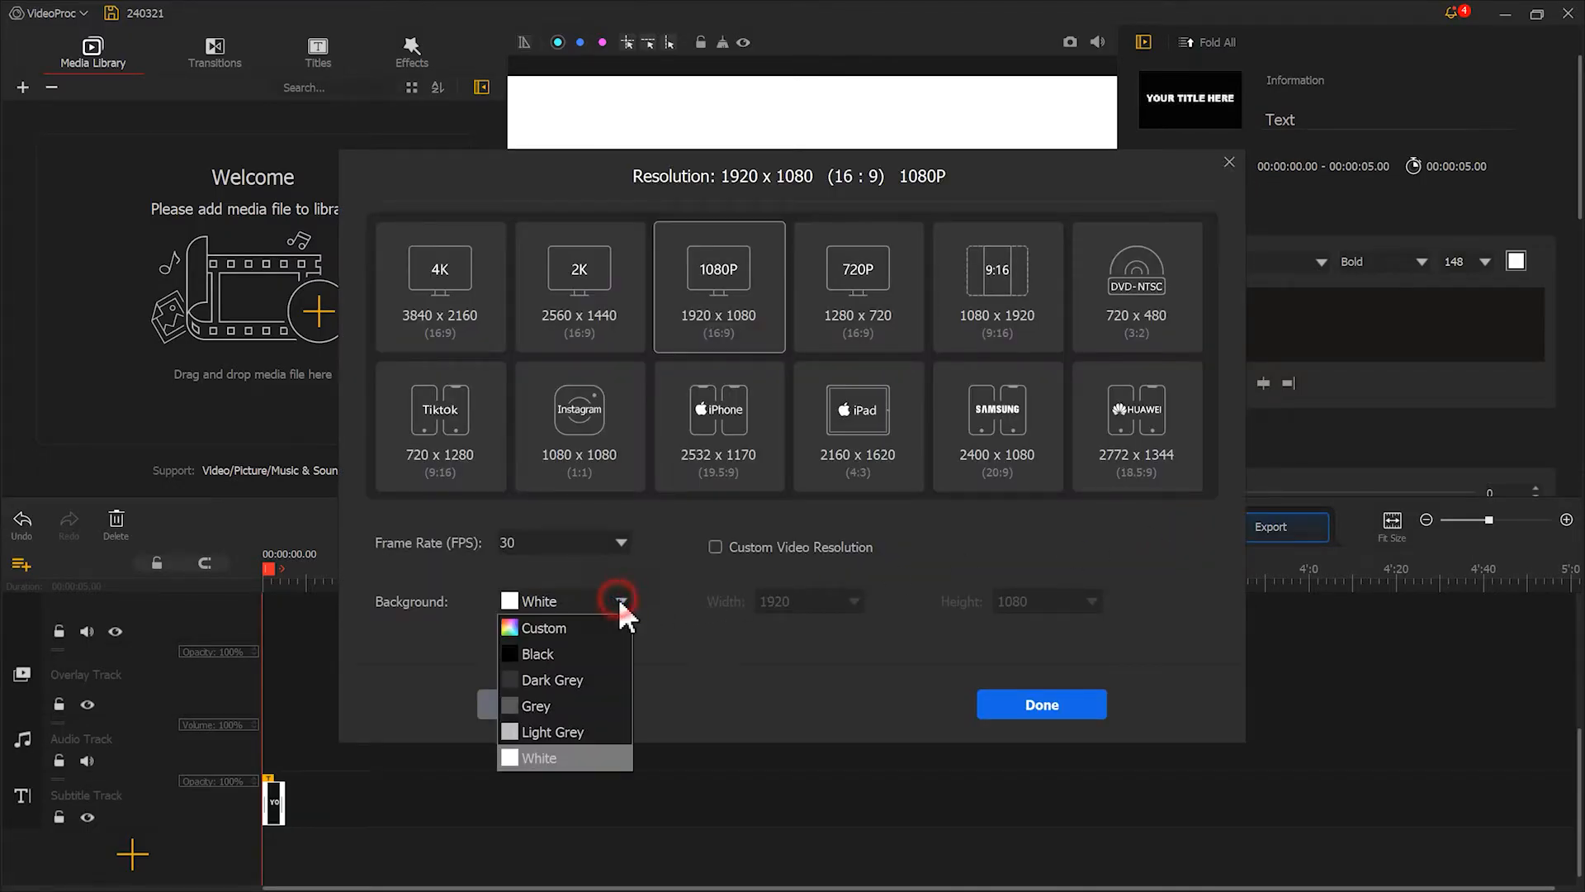
left_click(583, 651)
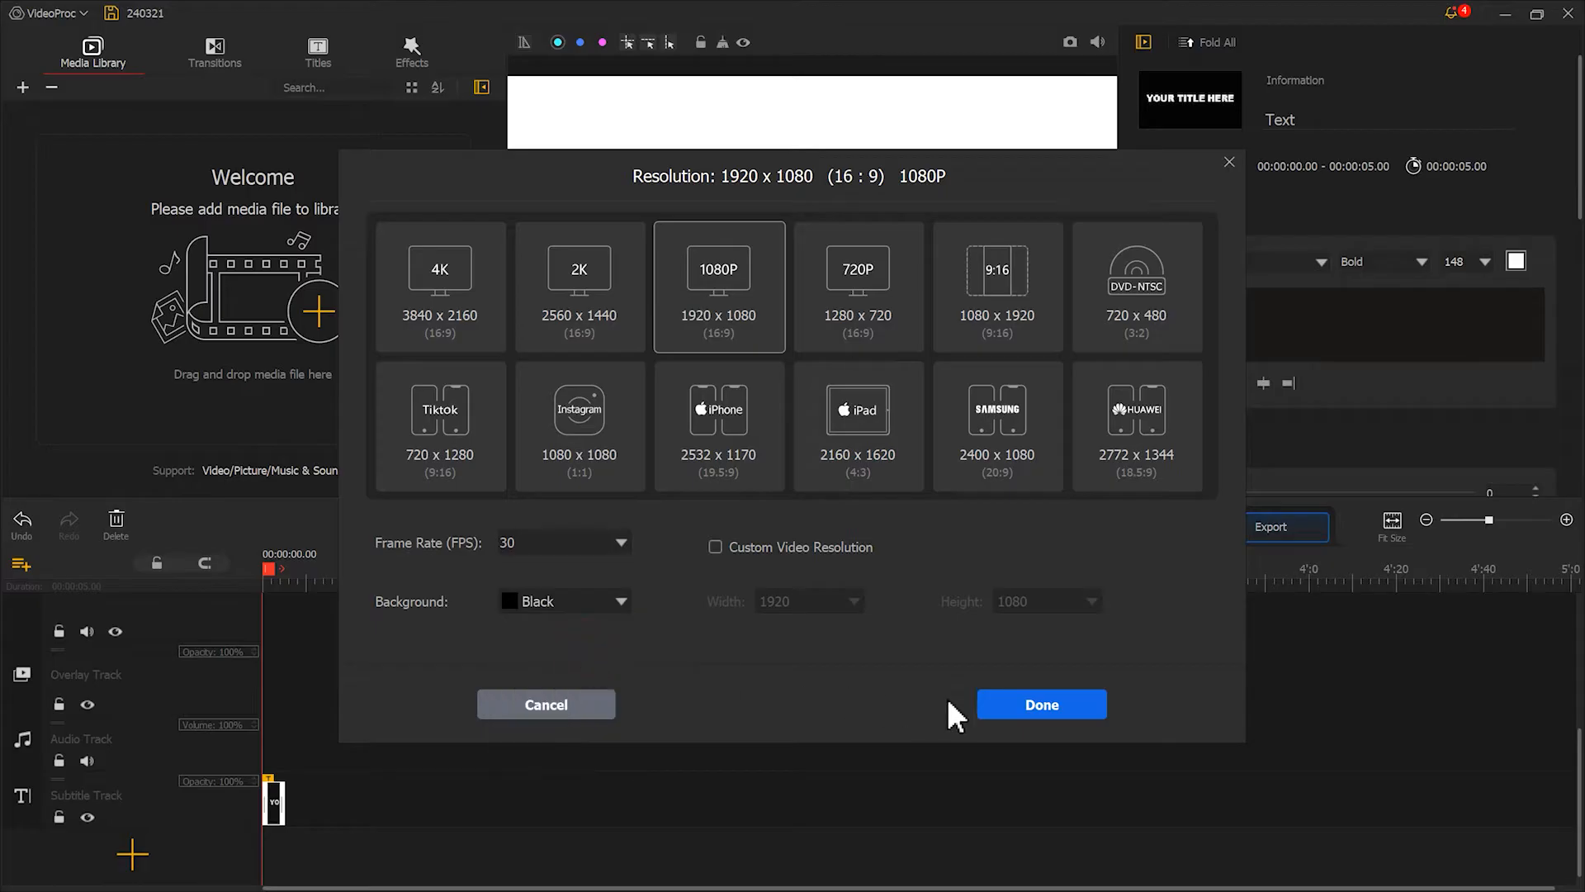
left_click(1033, 705)
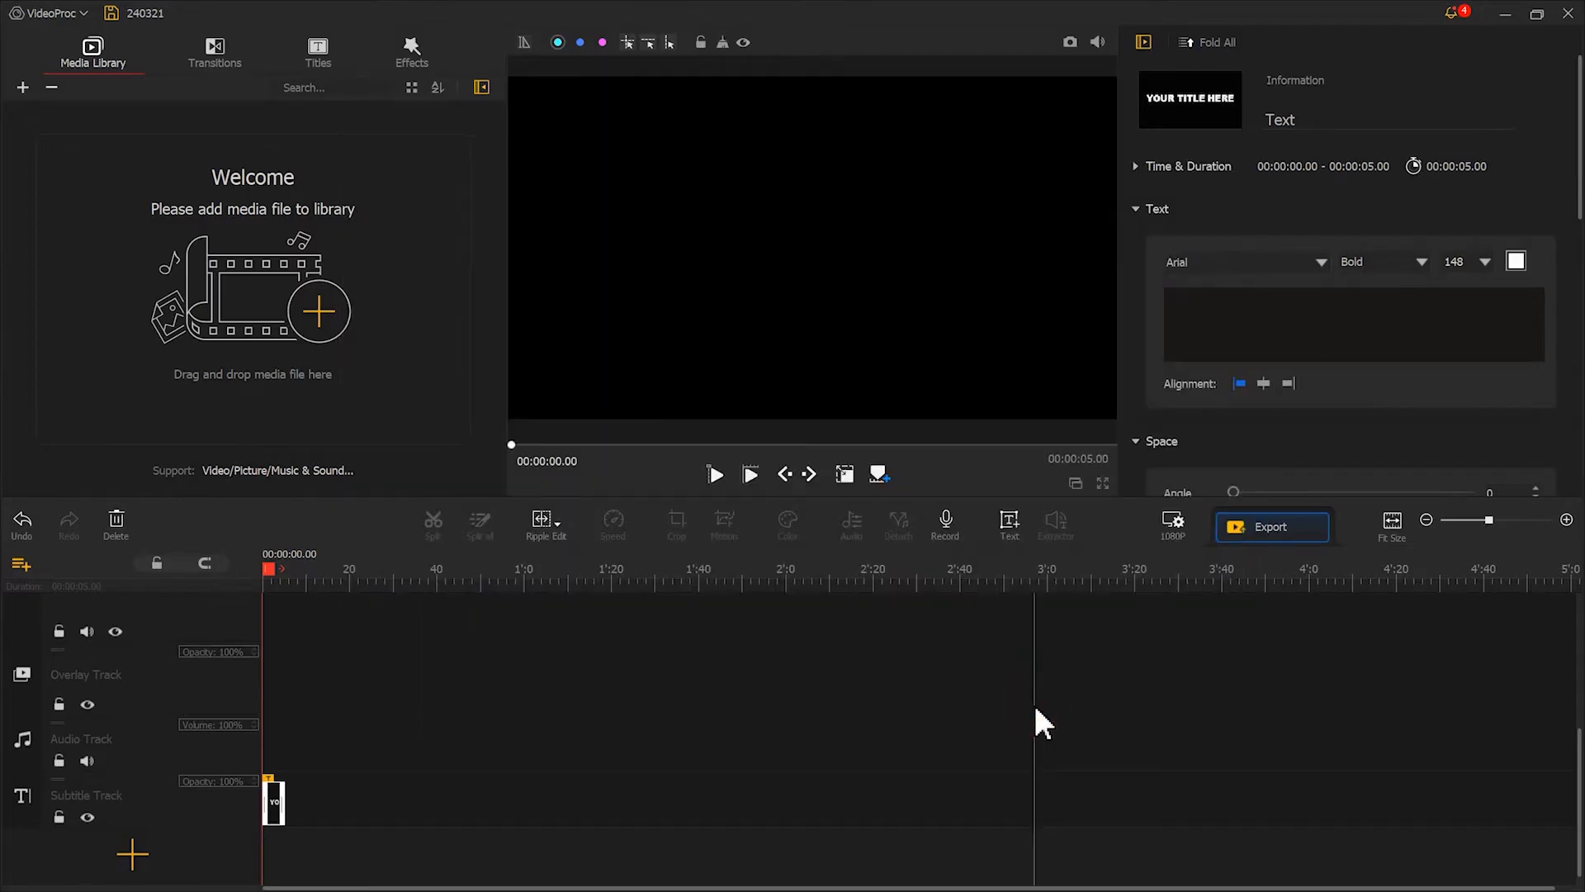
Enter JUNE as the text of the title clip
left_click_drag(305, 583, 925, 578)
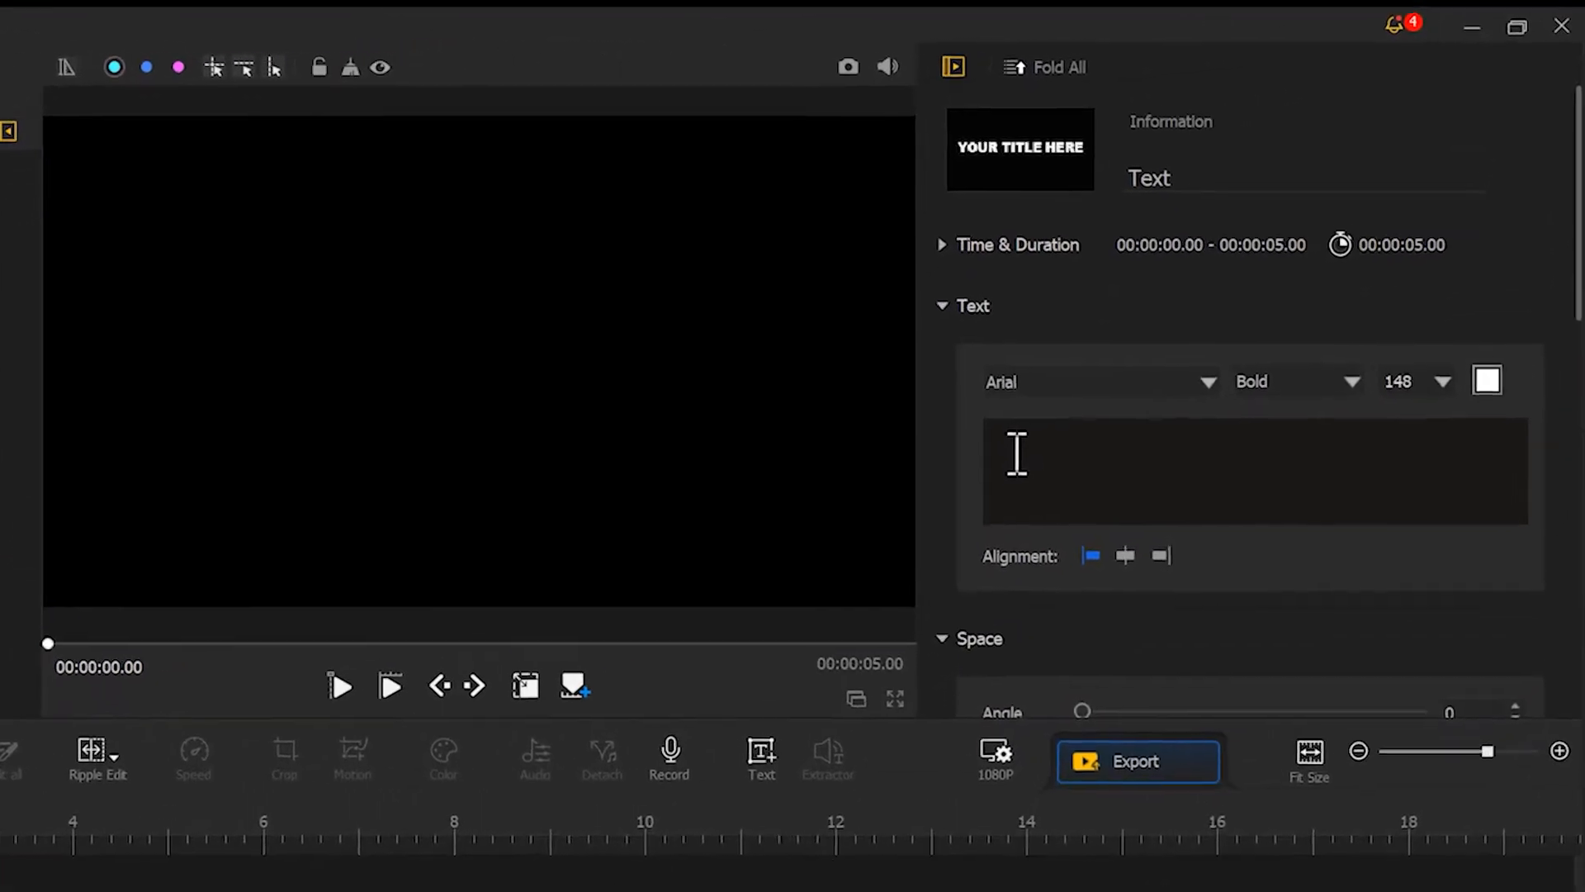
left_click(1017, 454)
type("JUNE")
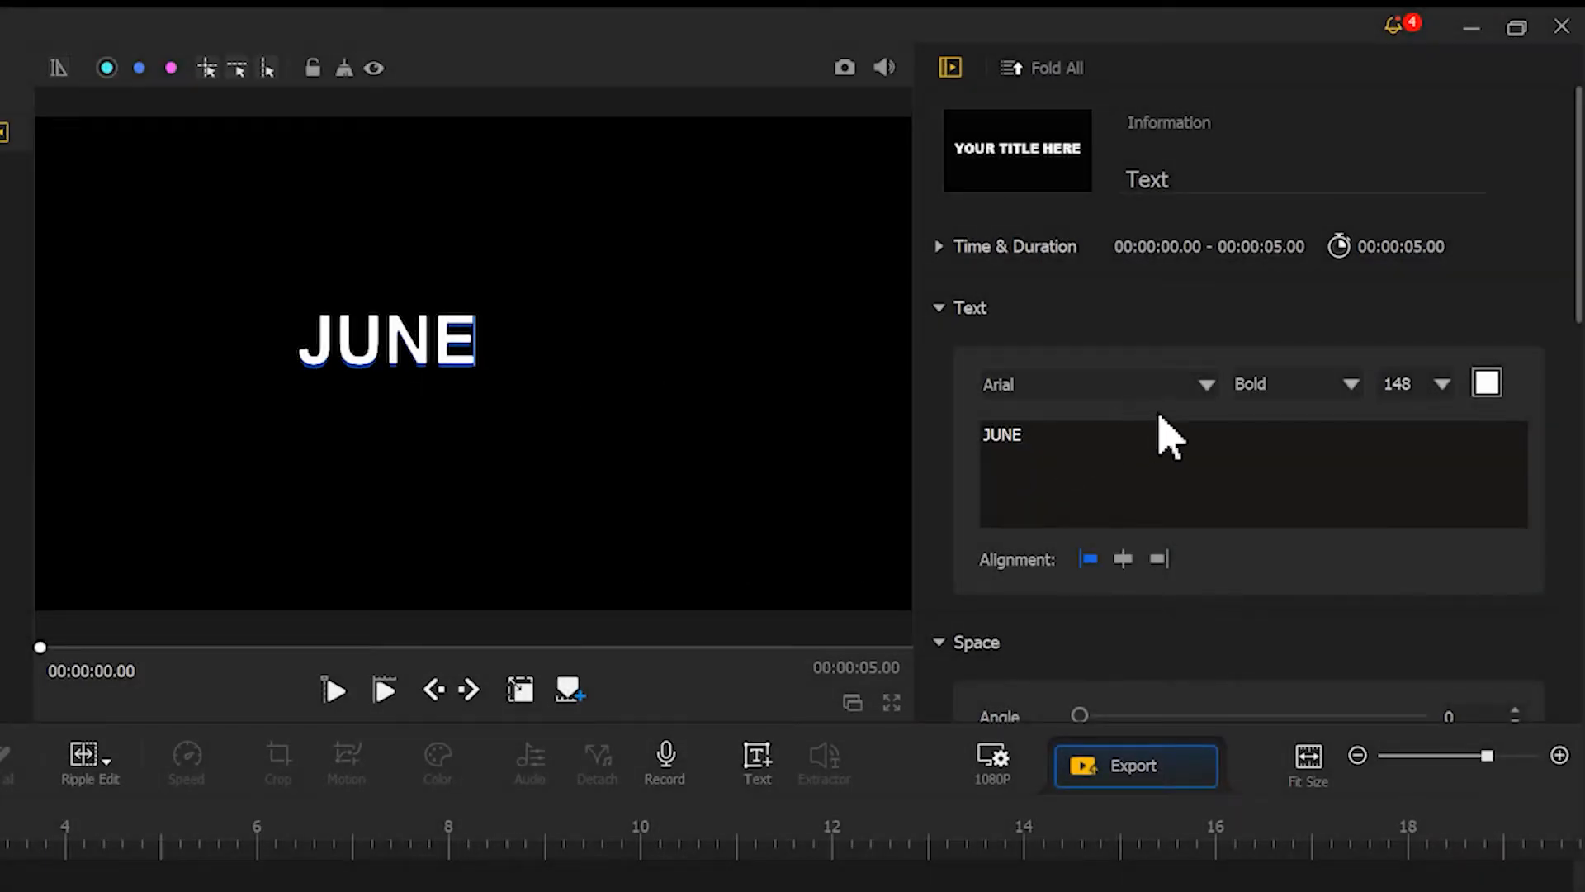
Set the JUNE title's font to Gunplay and its size to 250
left_click(1199, 390)
left_click_drag(1373, 443, 1376, 591)
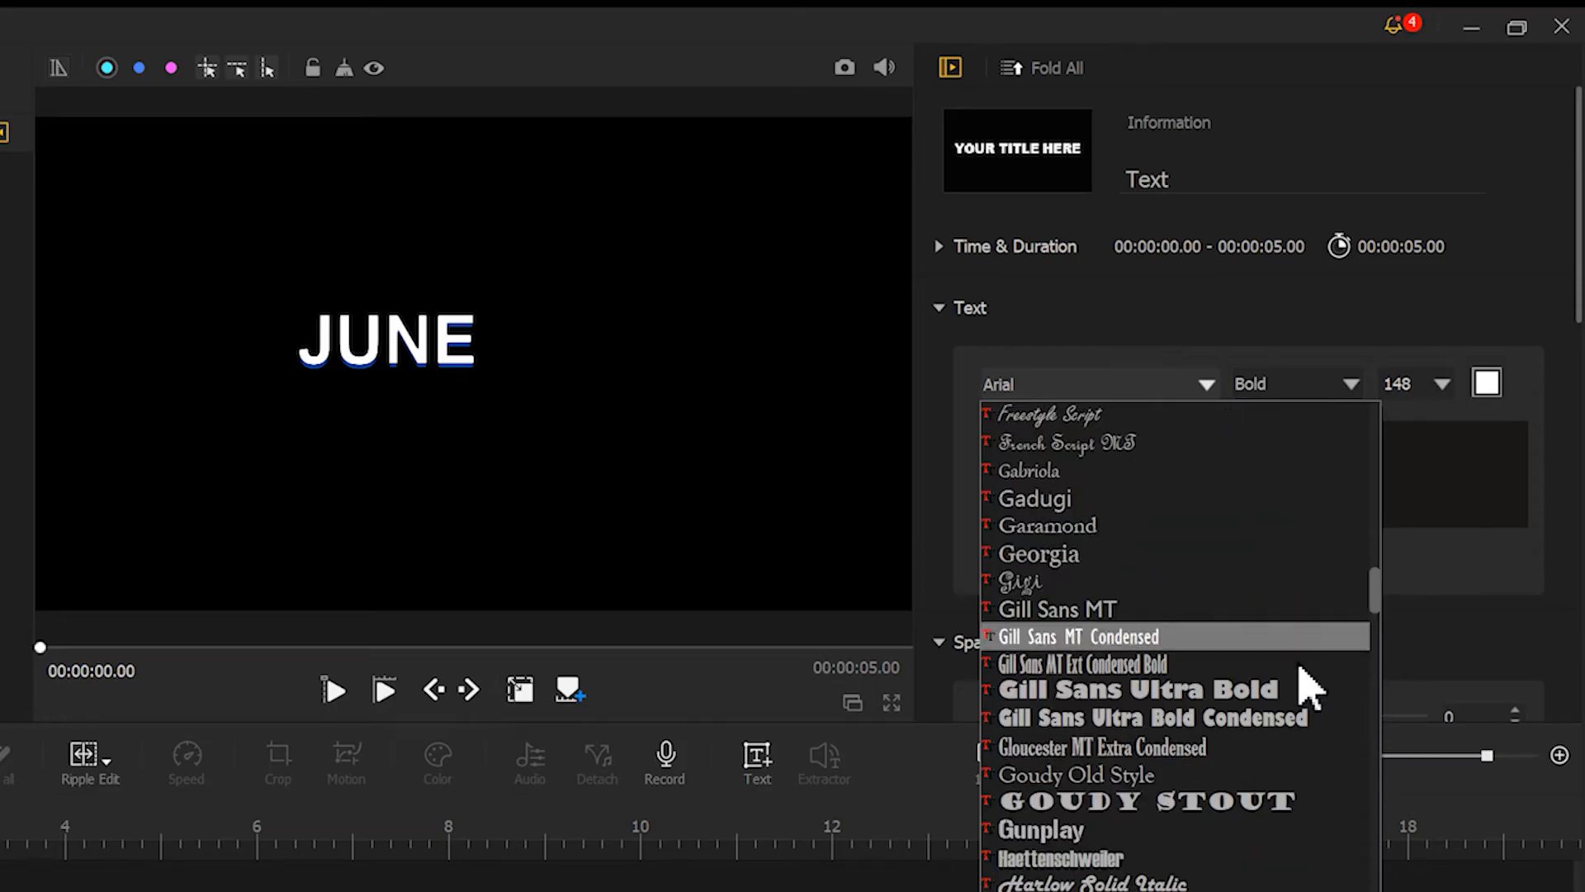
left_click(1077, 828)
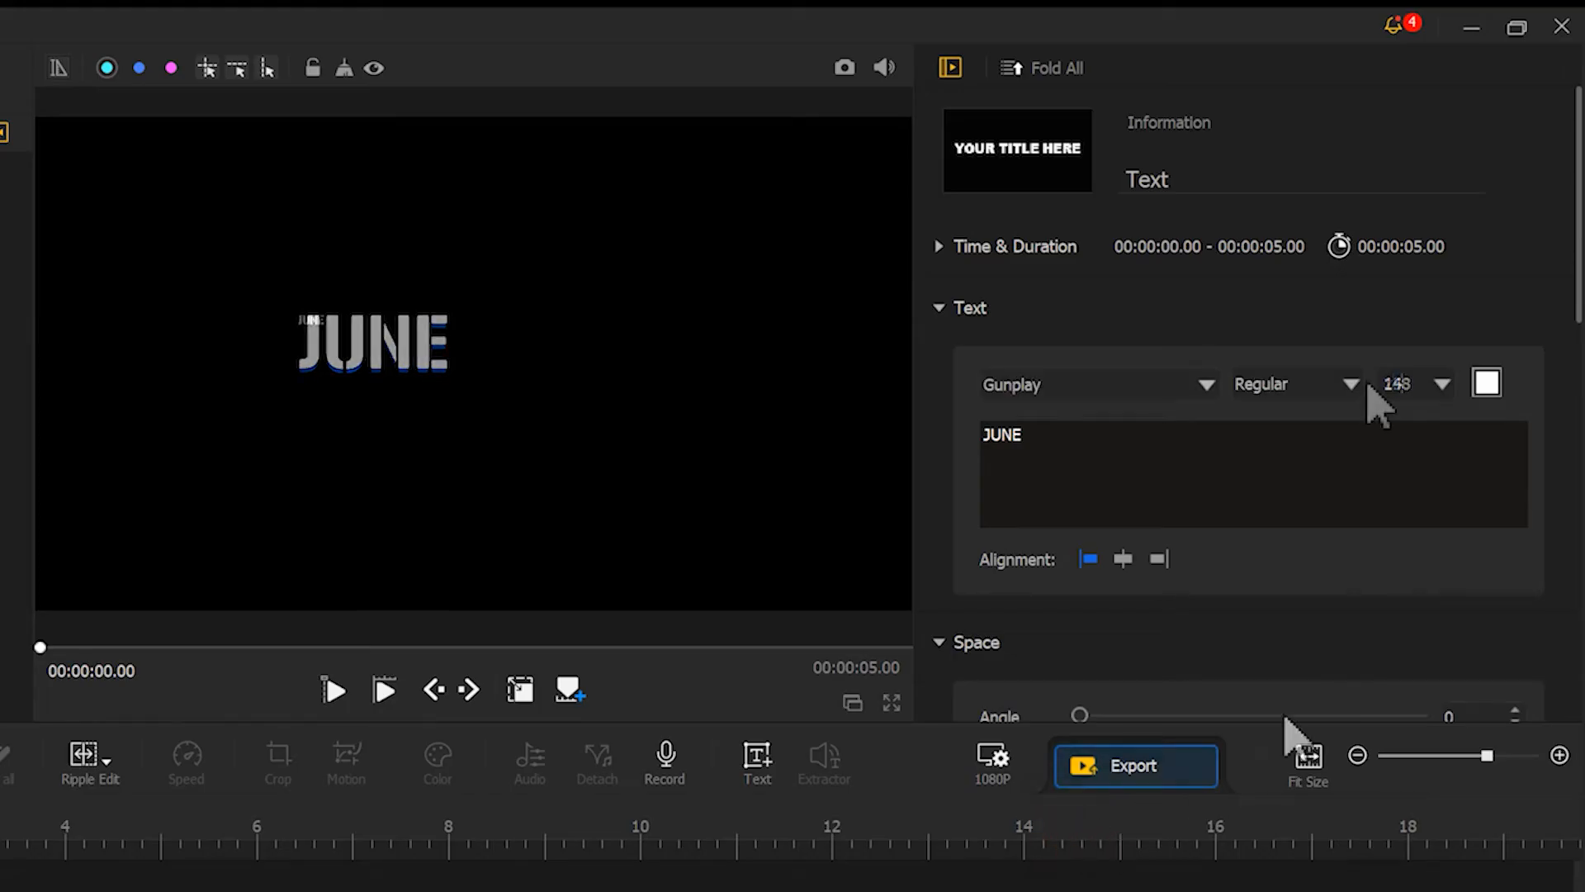
type("250")
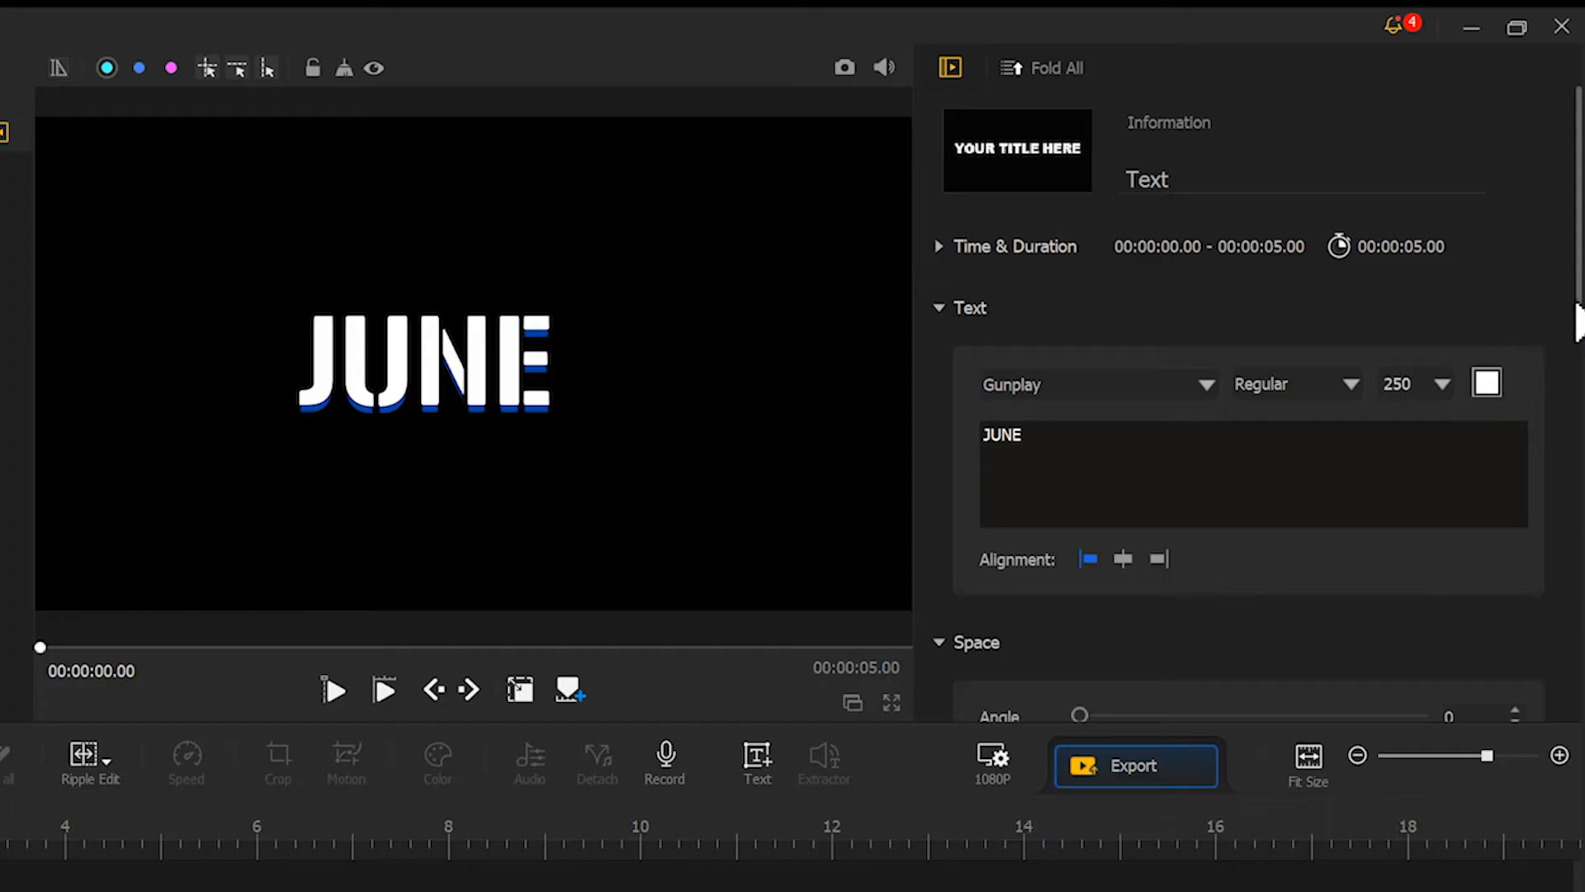
Set the title's character spacing to 53, then enlarge and reposition the text near the middle of the frame
scroll(1578, 322, "down", 3)
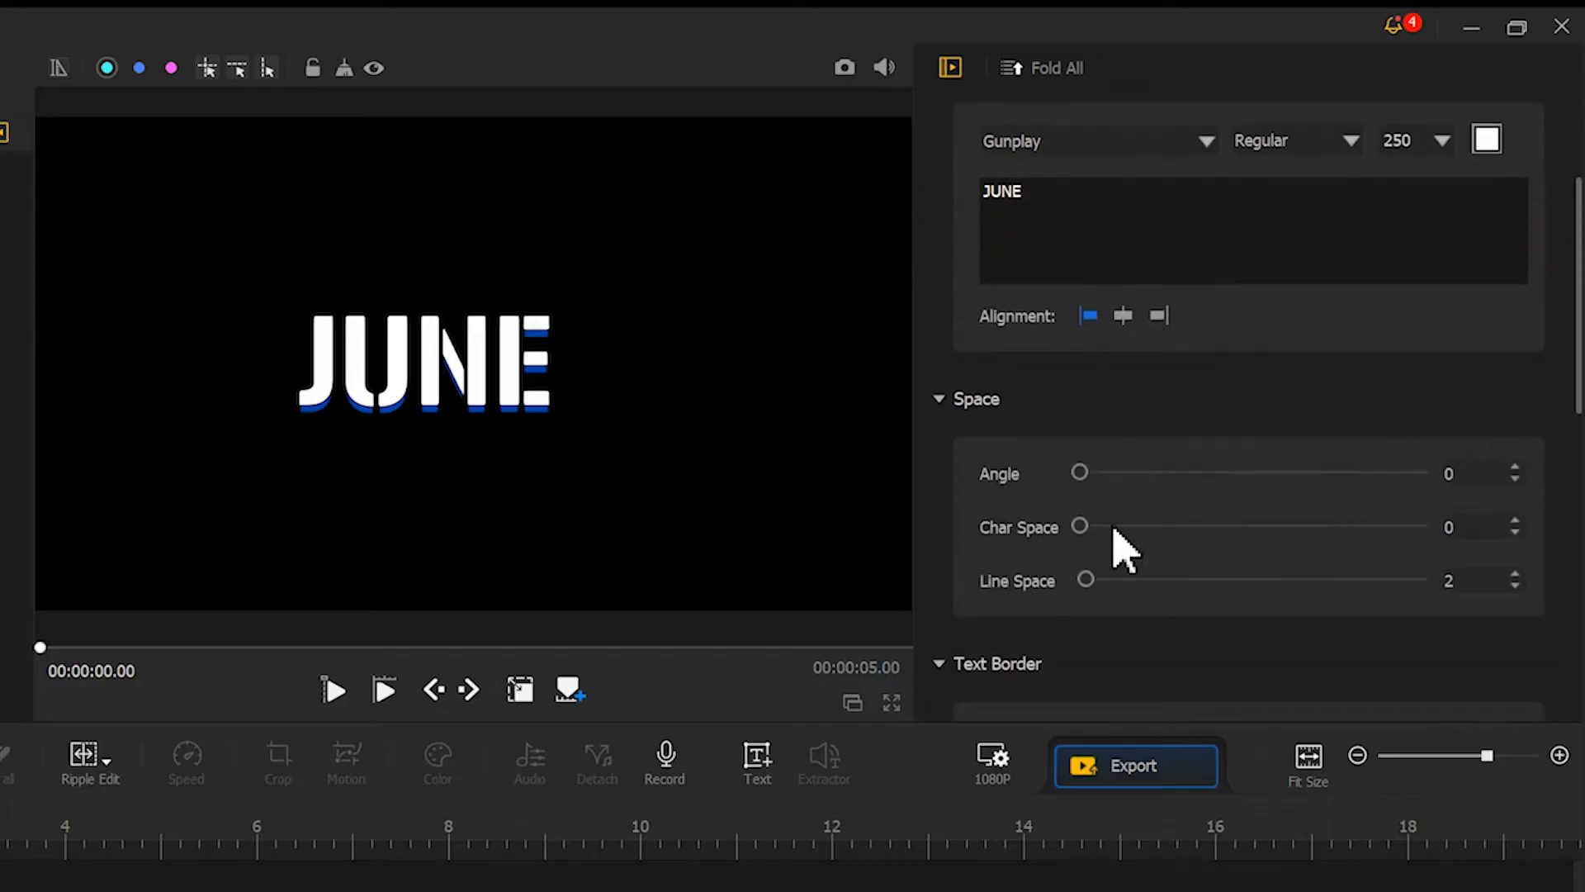
left_click_drag(1082, 526, 1263, 522)
left_click(508, 377)
left_click_drag(508, 378, 464, 346)
left_click(607, 382)
left_click_drag(632, 402, 720, 415)
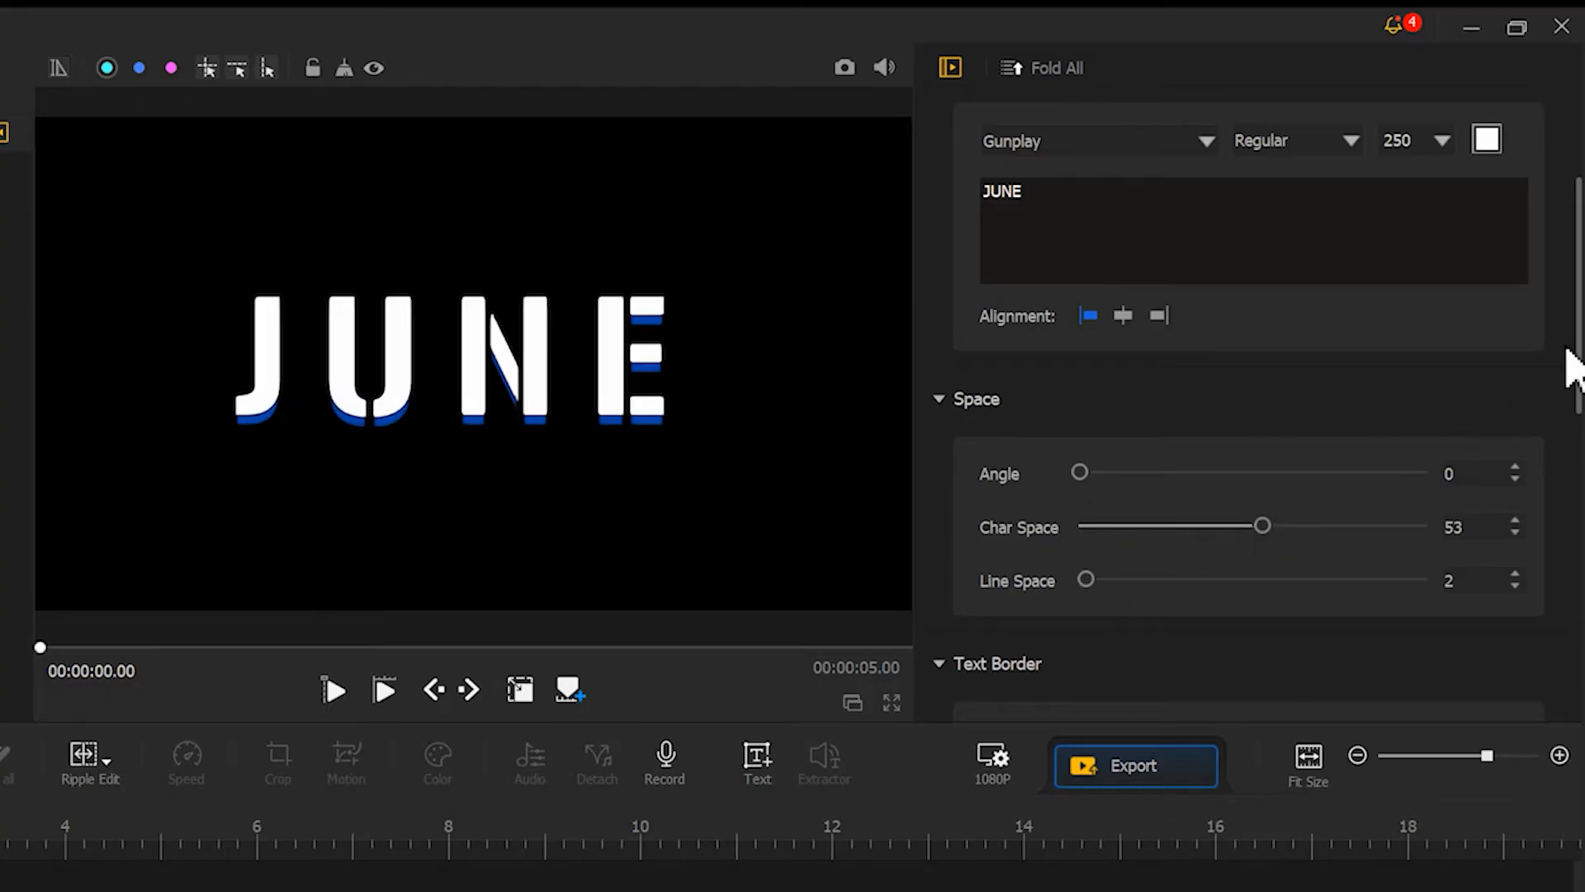
Set the title's text shadow offset to 0 and save a snapshot of the JUNE frame
scroll(1572, 372, "down", 10)
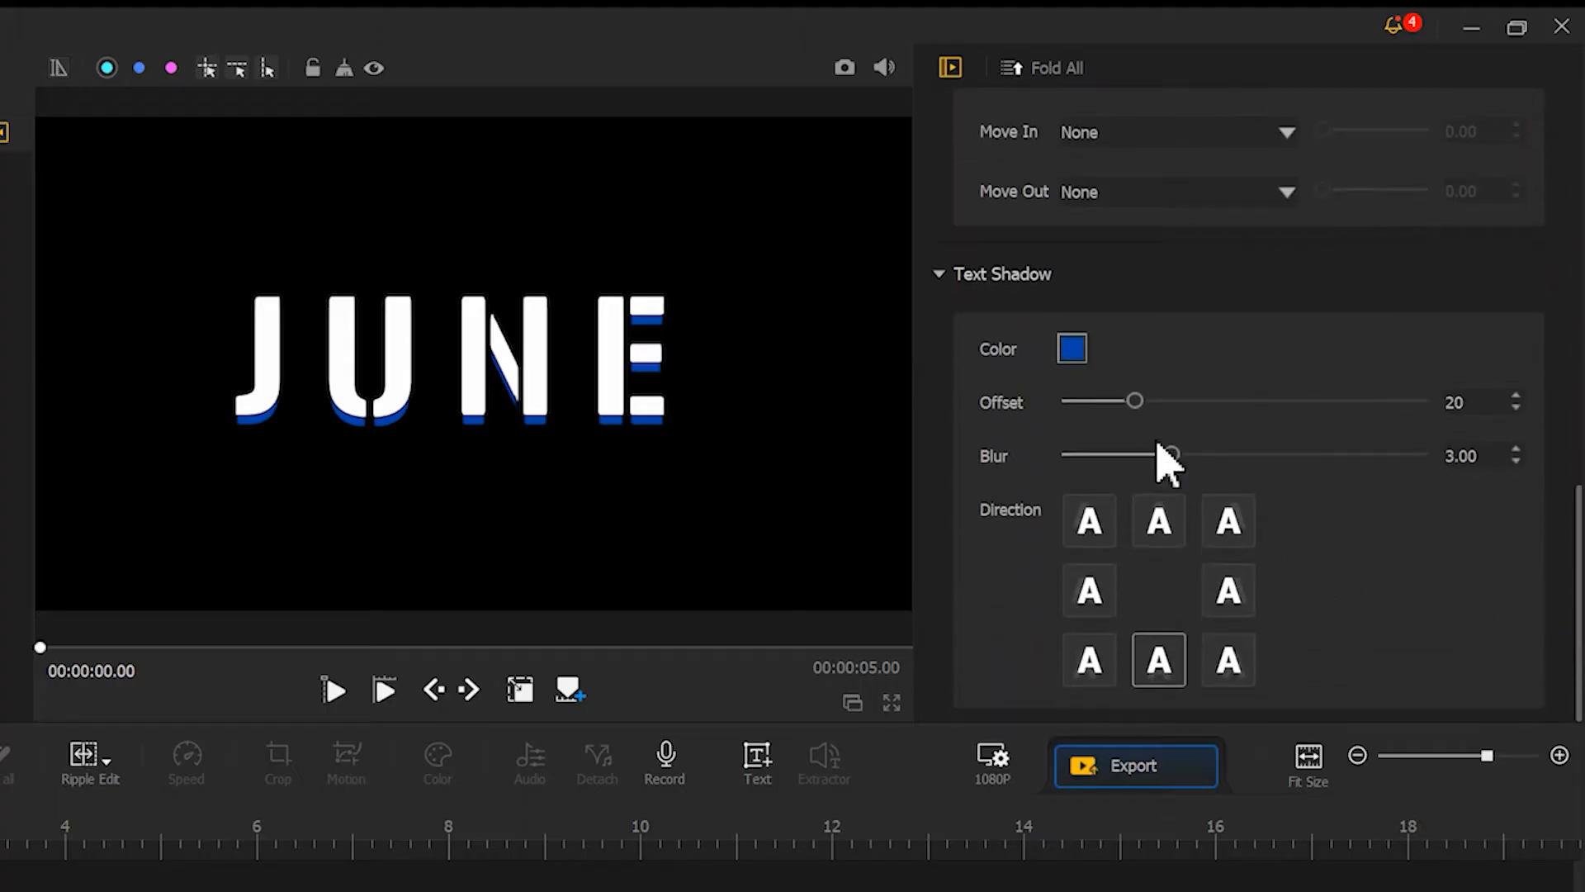
left_click_drag(1136, 401, 1038, 412)
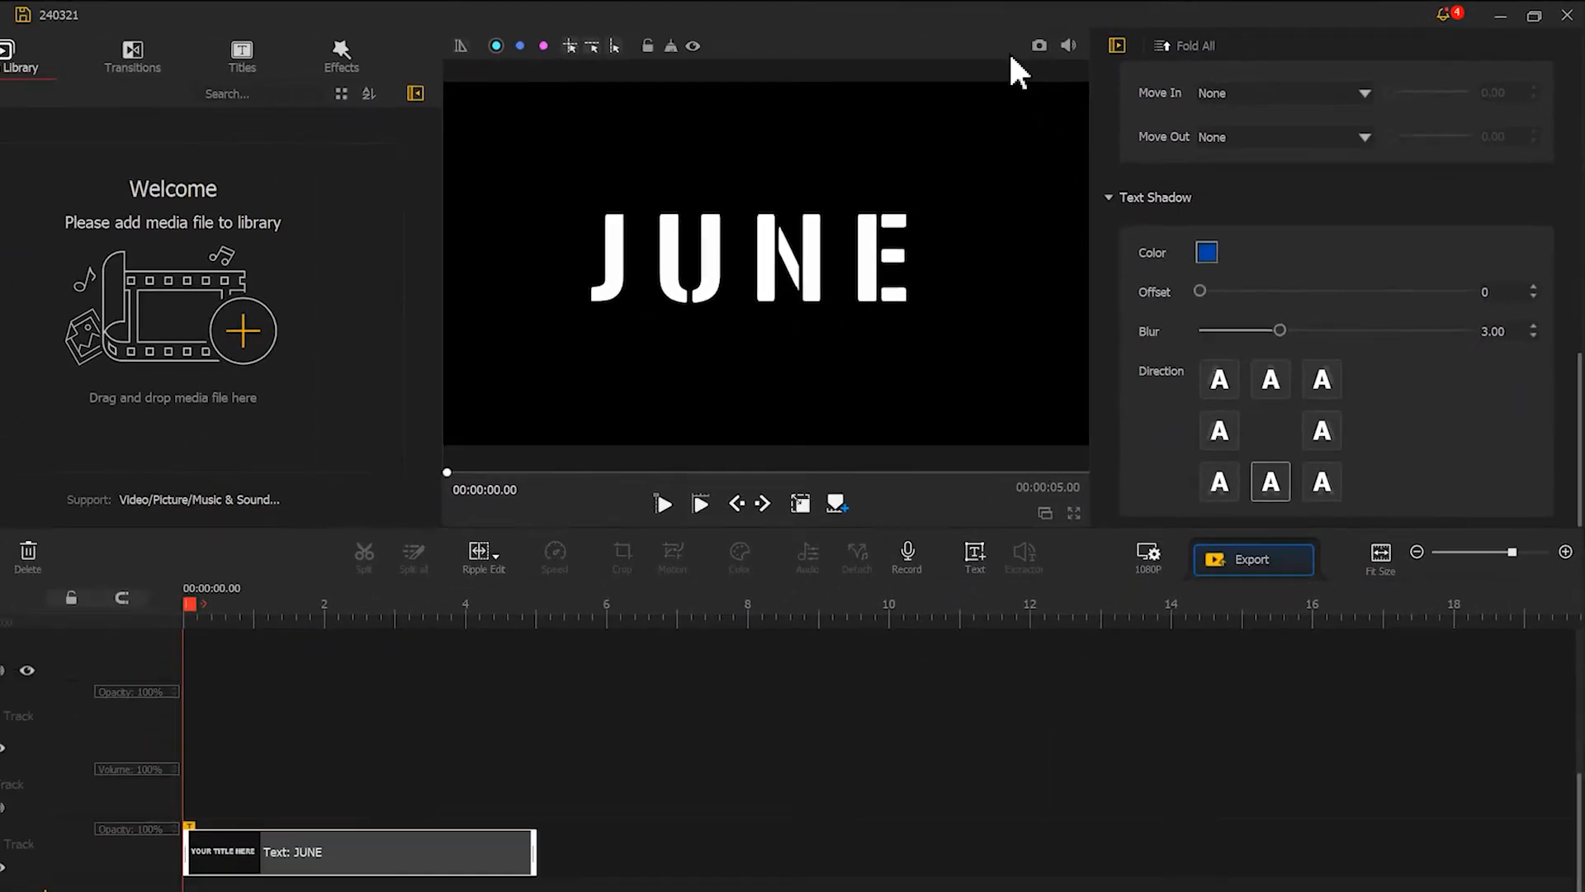
left_click(1069, 41)
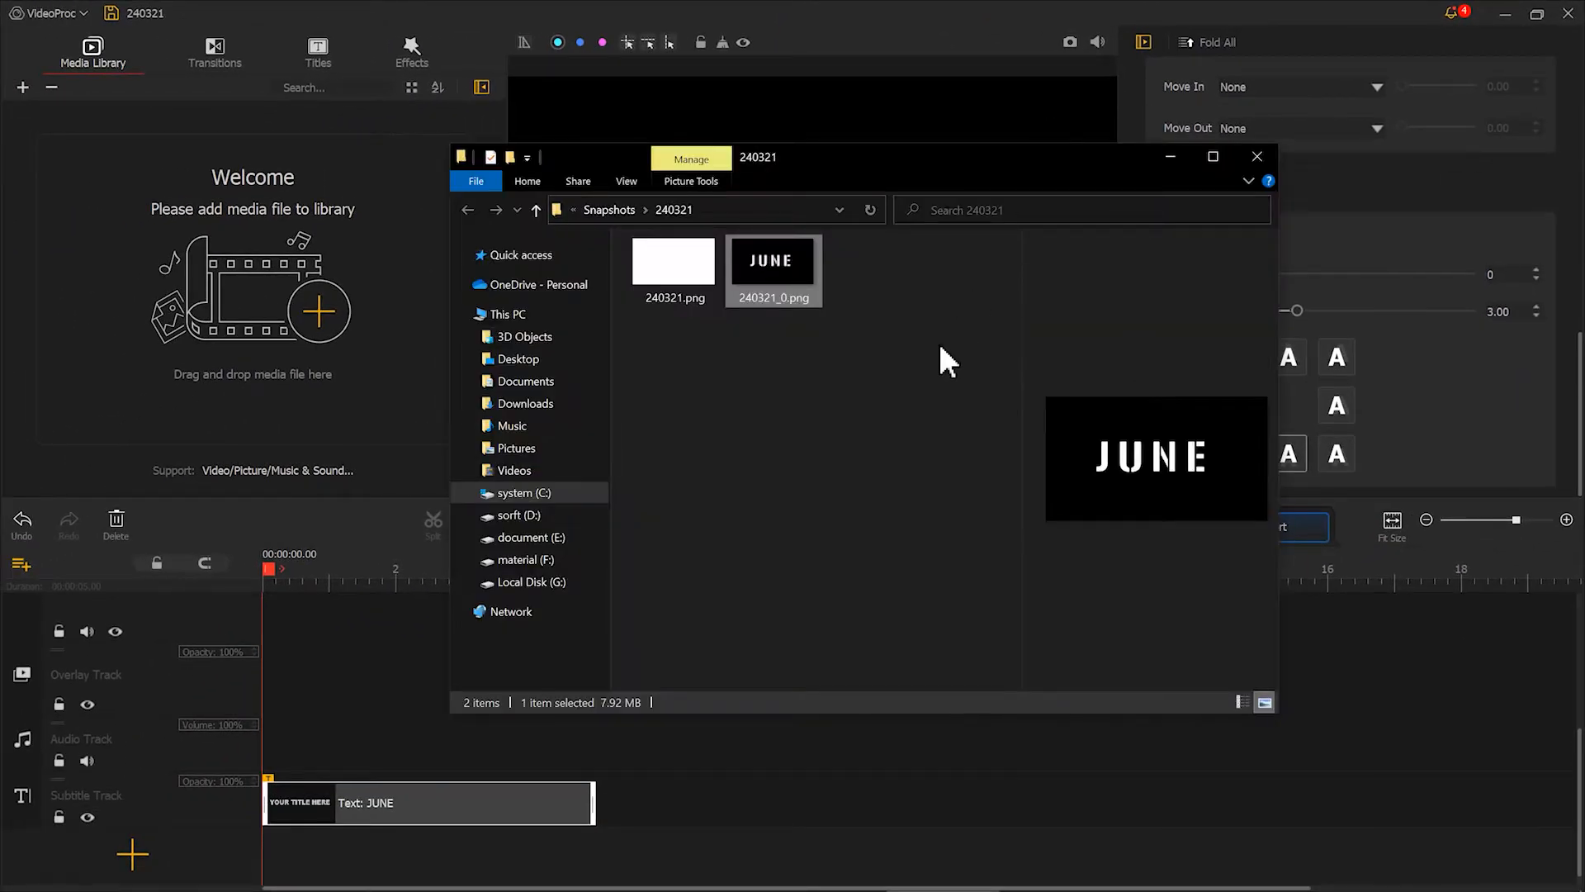
Import both snapshot images into the media library and delete the JUNE text clip from the subtitle track
left_click_drag(877, 427, 369, 262)
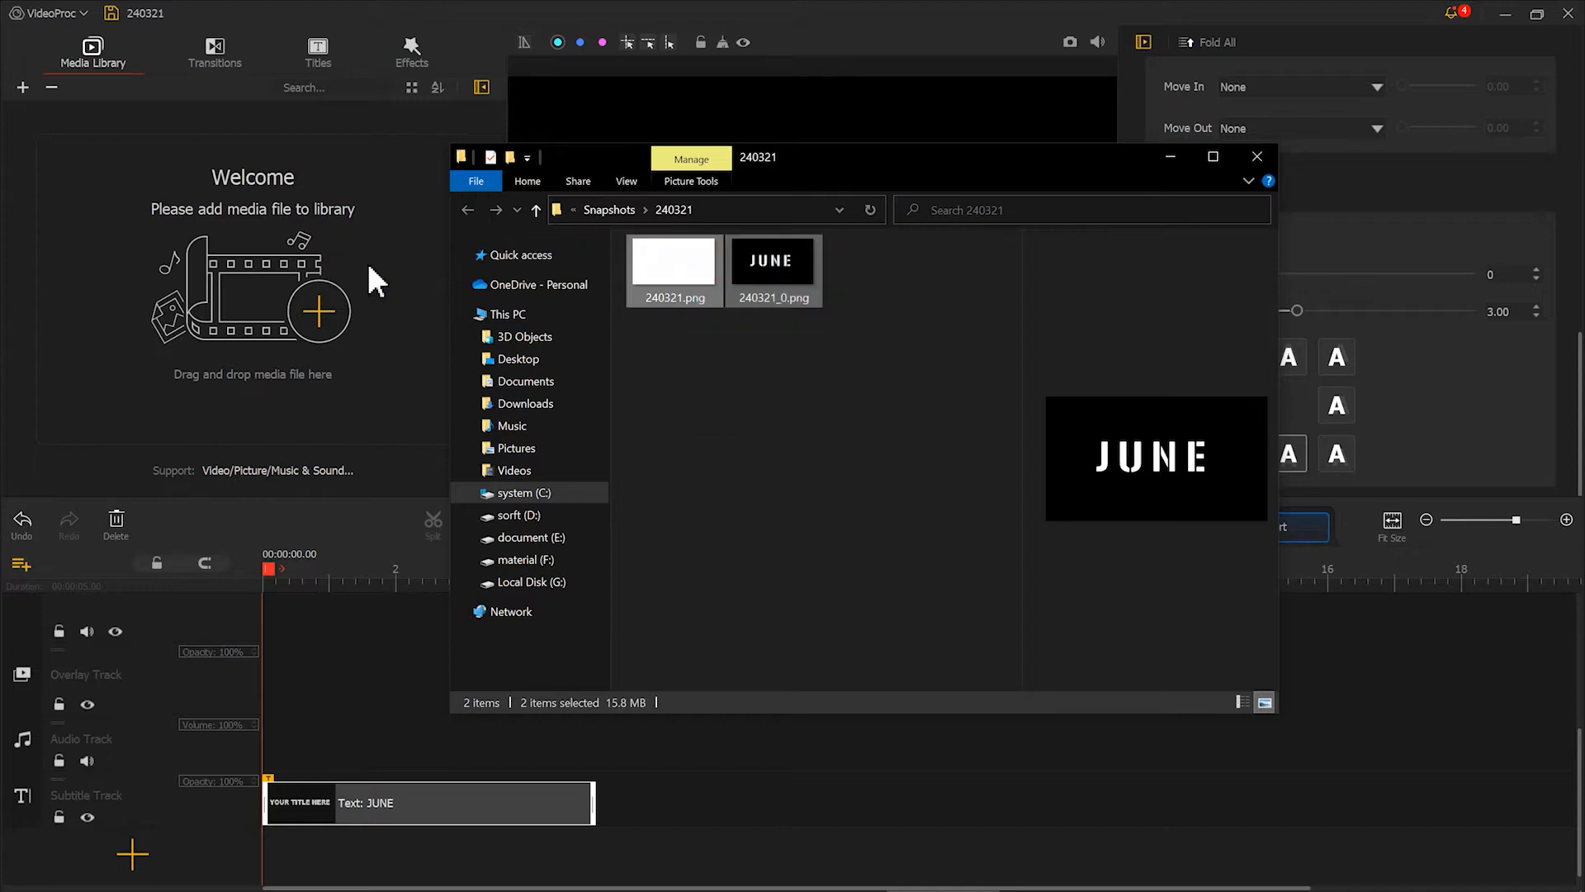
double_click(246, 290)
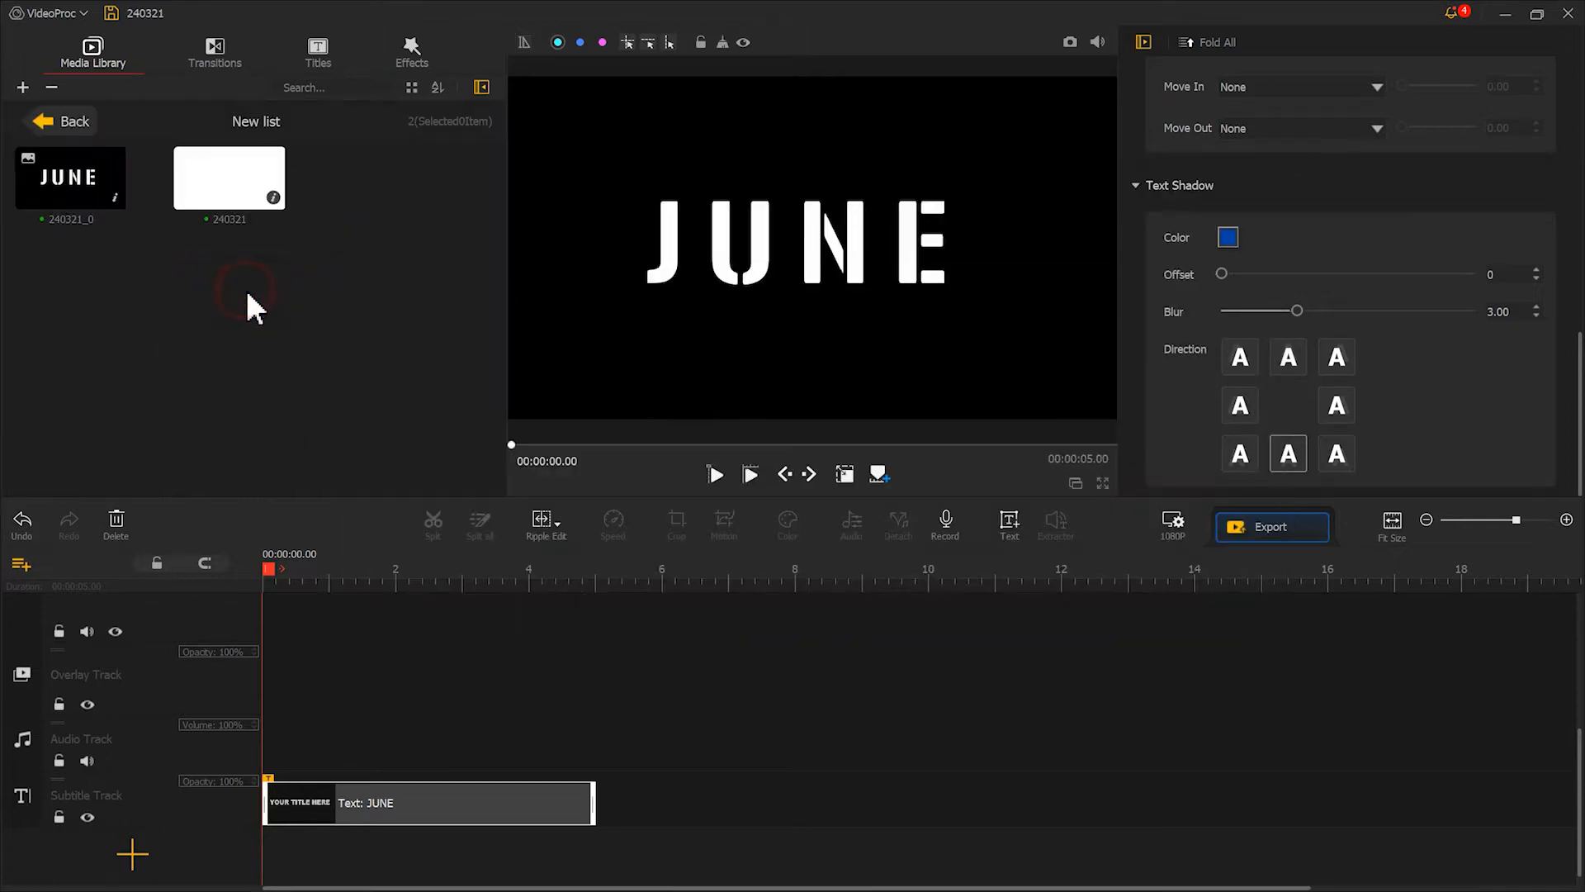
left_click(126, 522)
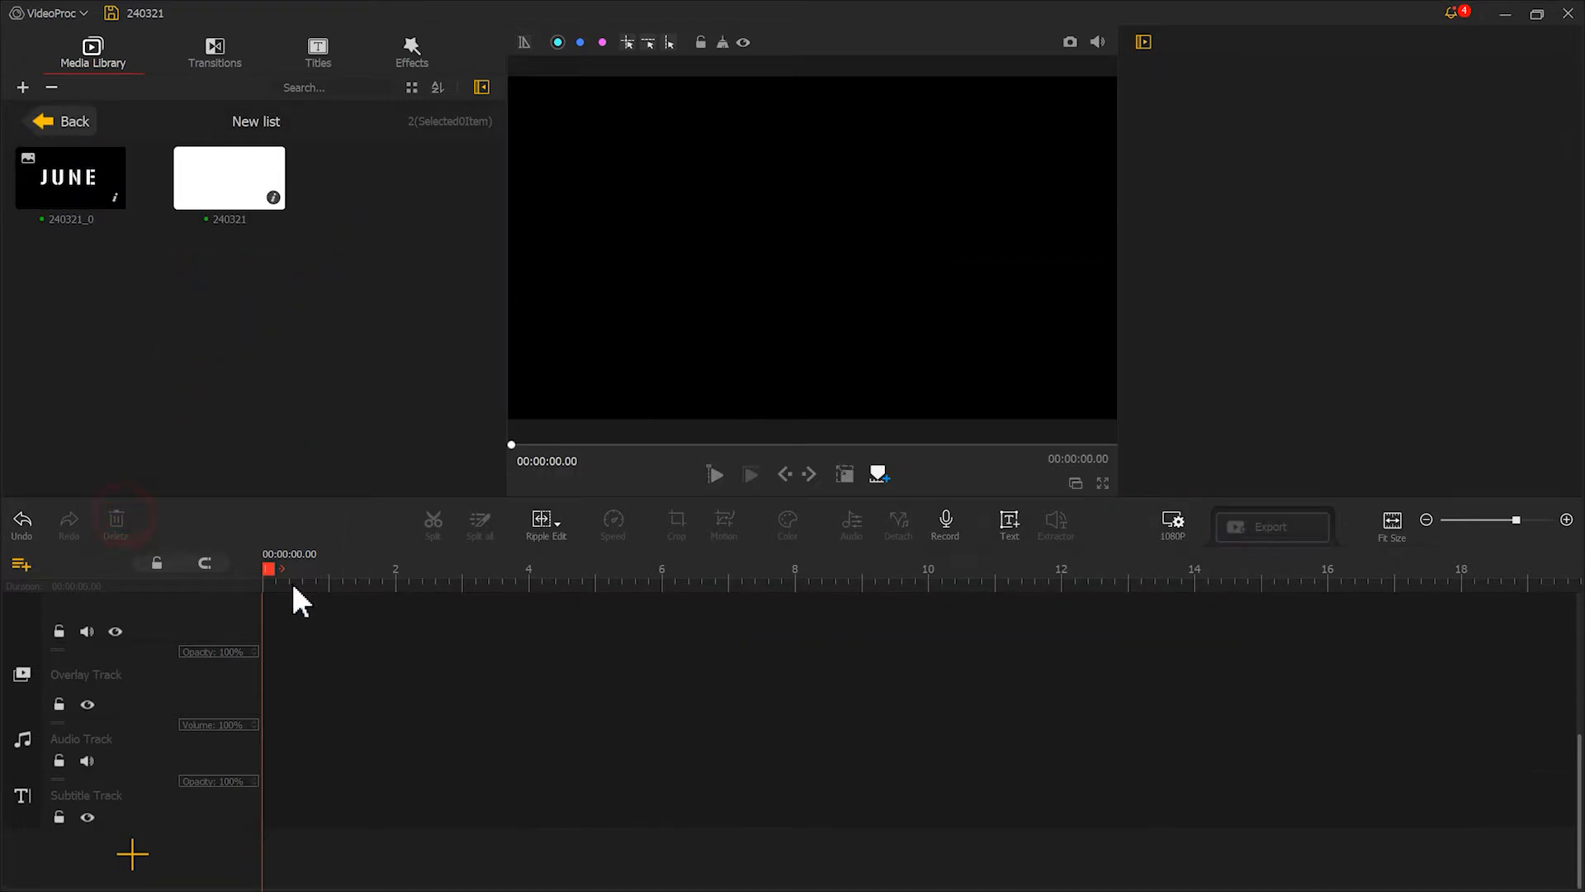
Add three more overlay tracks to the timeline
scroll(302, 585, "up", 1)
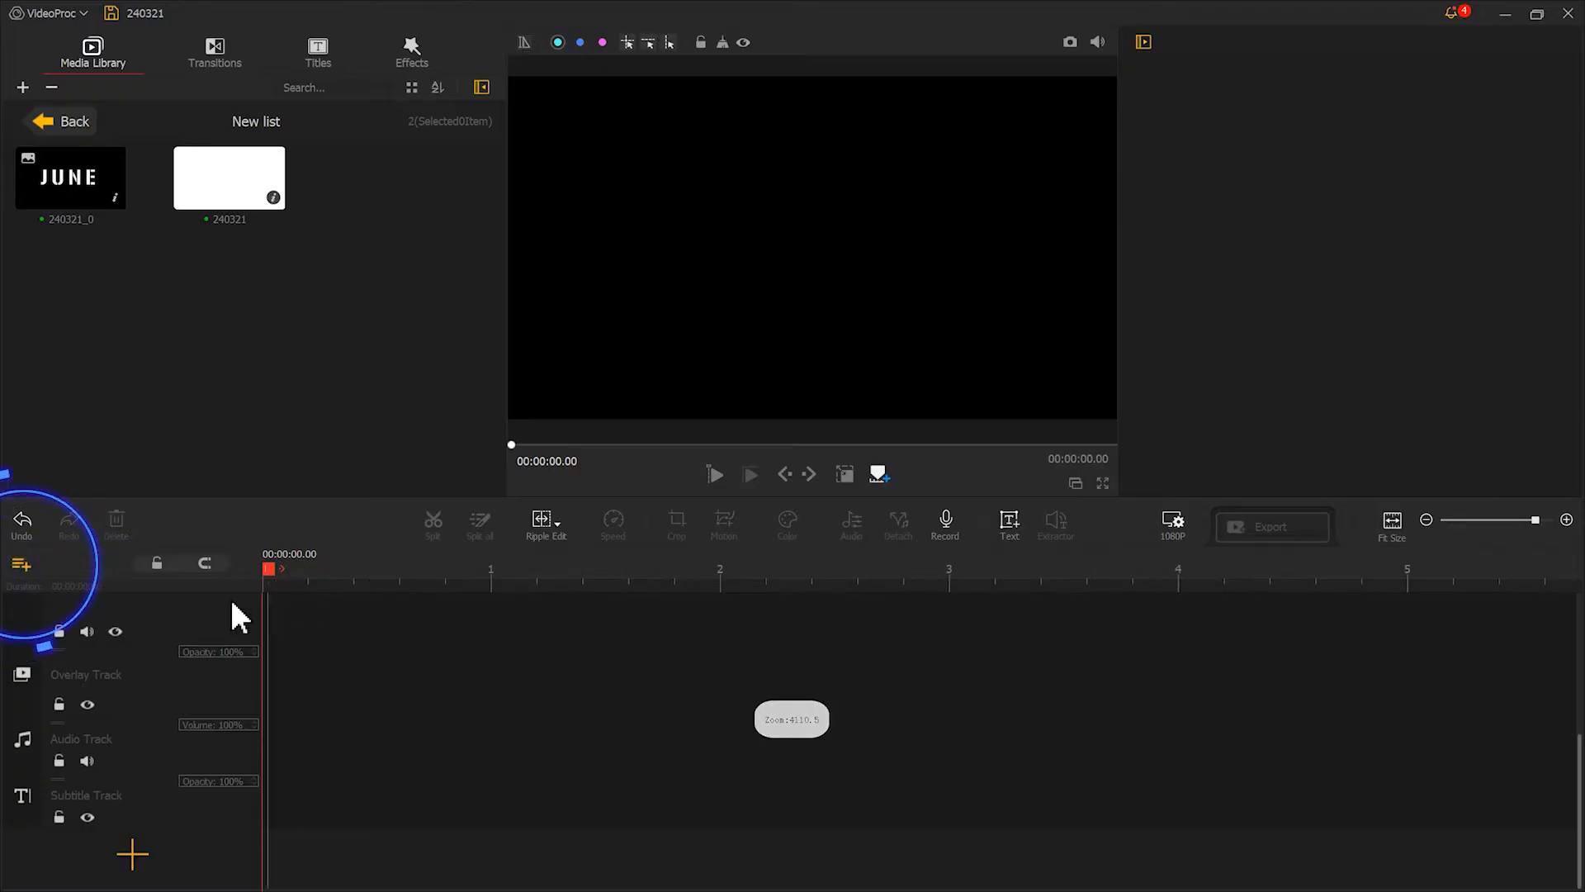
left_click(20, 564)
left_click(45, 574)
left_click(23, 564)
left_click(46, 574)
left_click(25, 565)
left_click(45, 574)
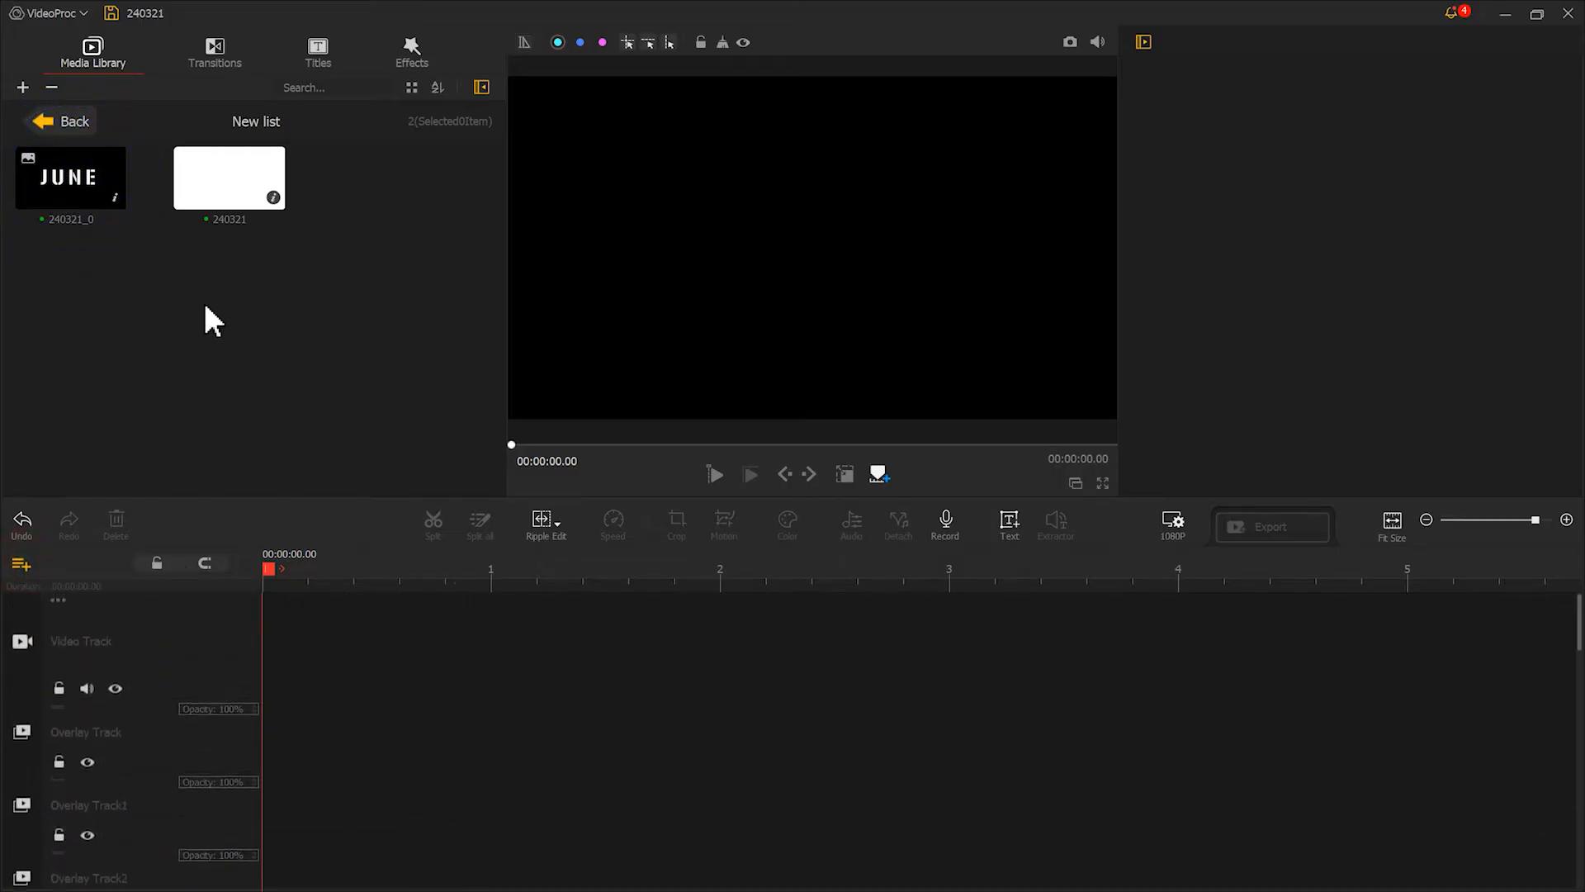
Place the JUNE snapshot 240321_0 on the video track and the white image 240321 at the start of the first overlay track
left_click_drag(113, 195, 334, 656)
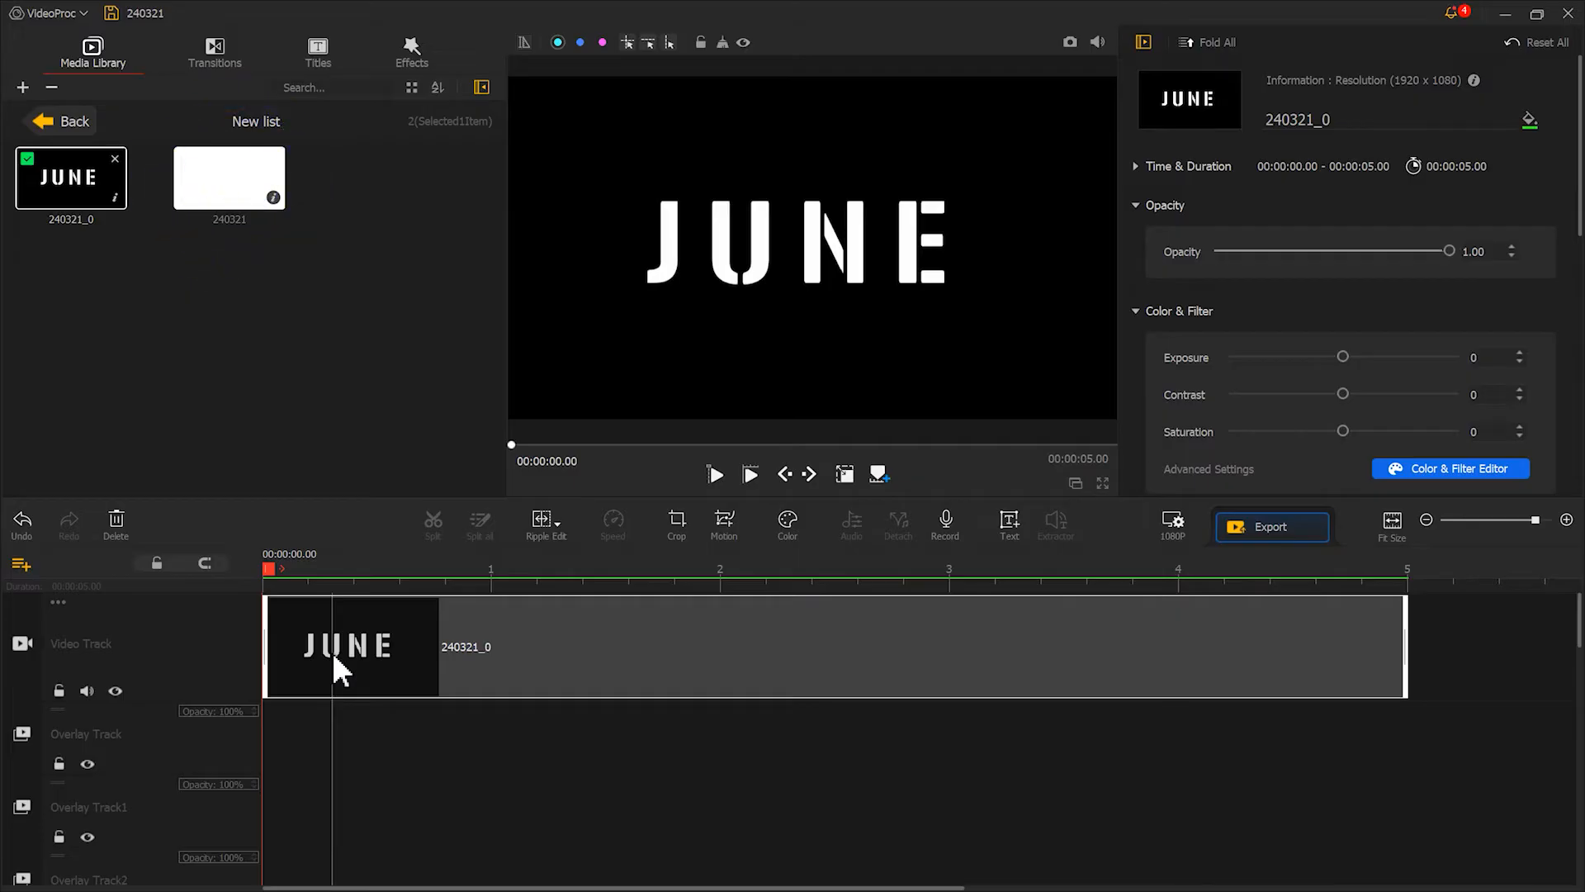
left_click_drag(230, 178, 265, 761)
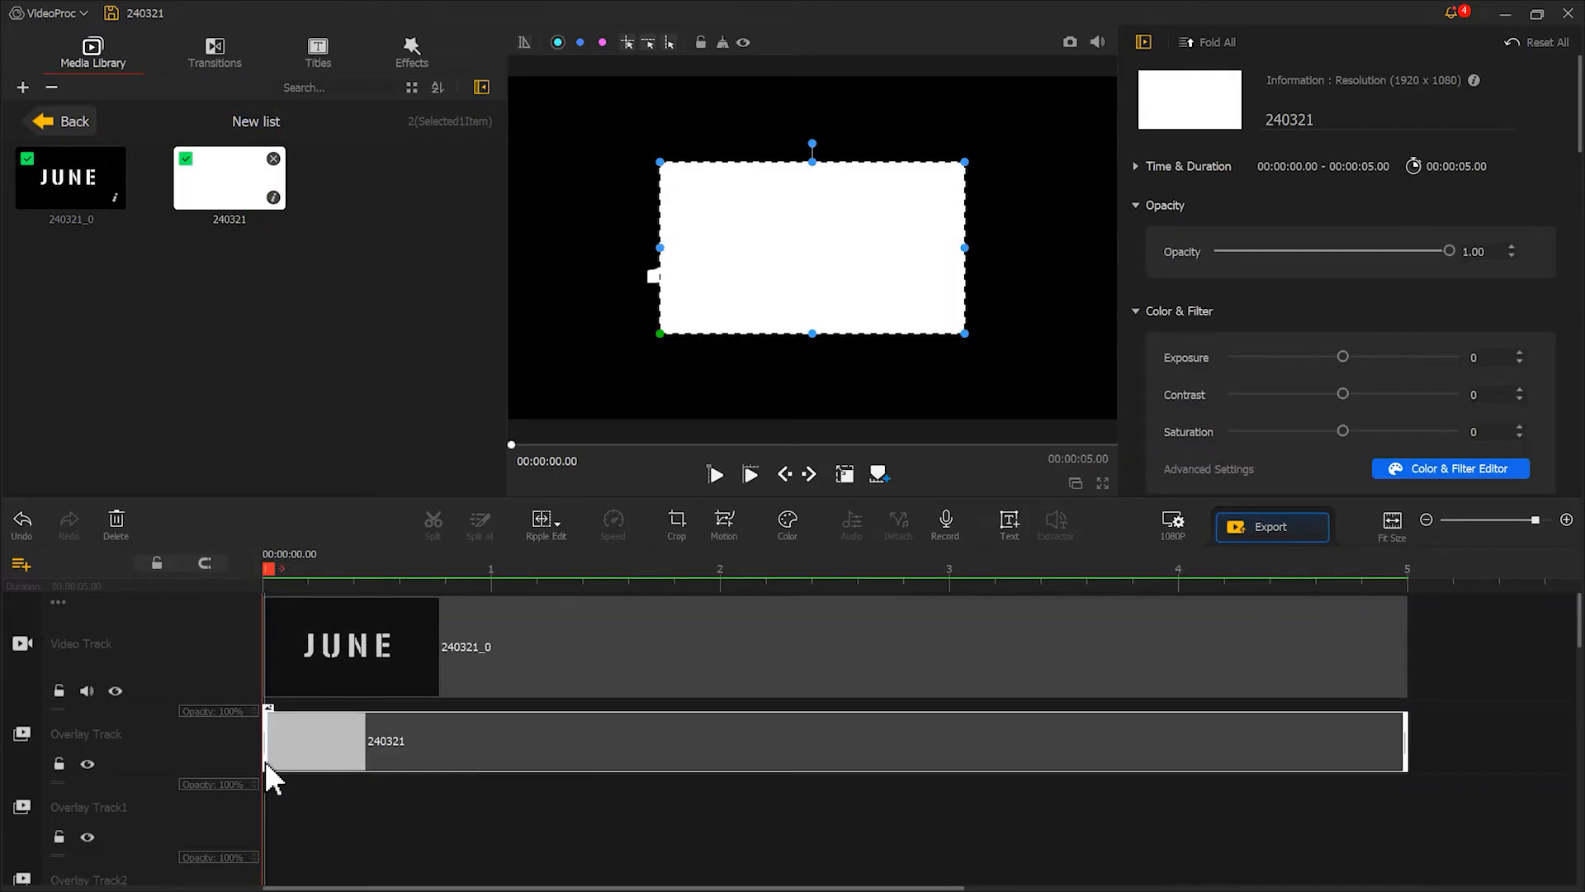
Crop the white overlay image from its right side to a vertical strip 288 px wide
left_click(685, 513)
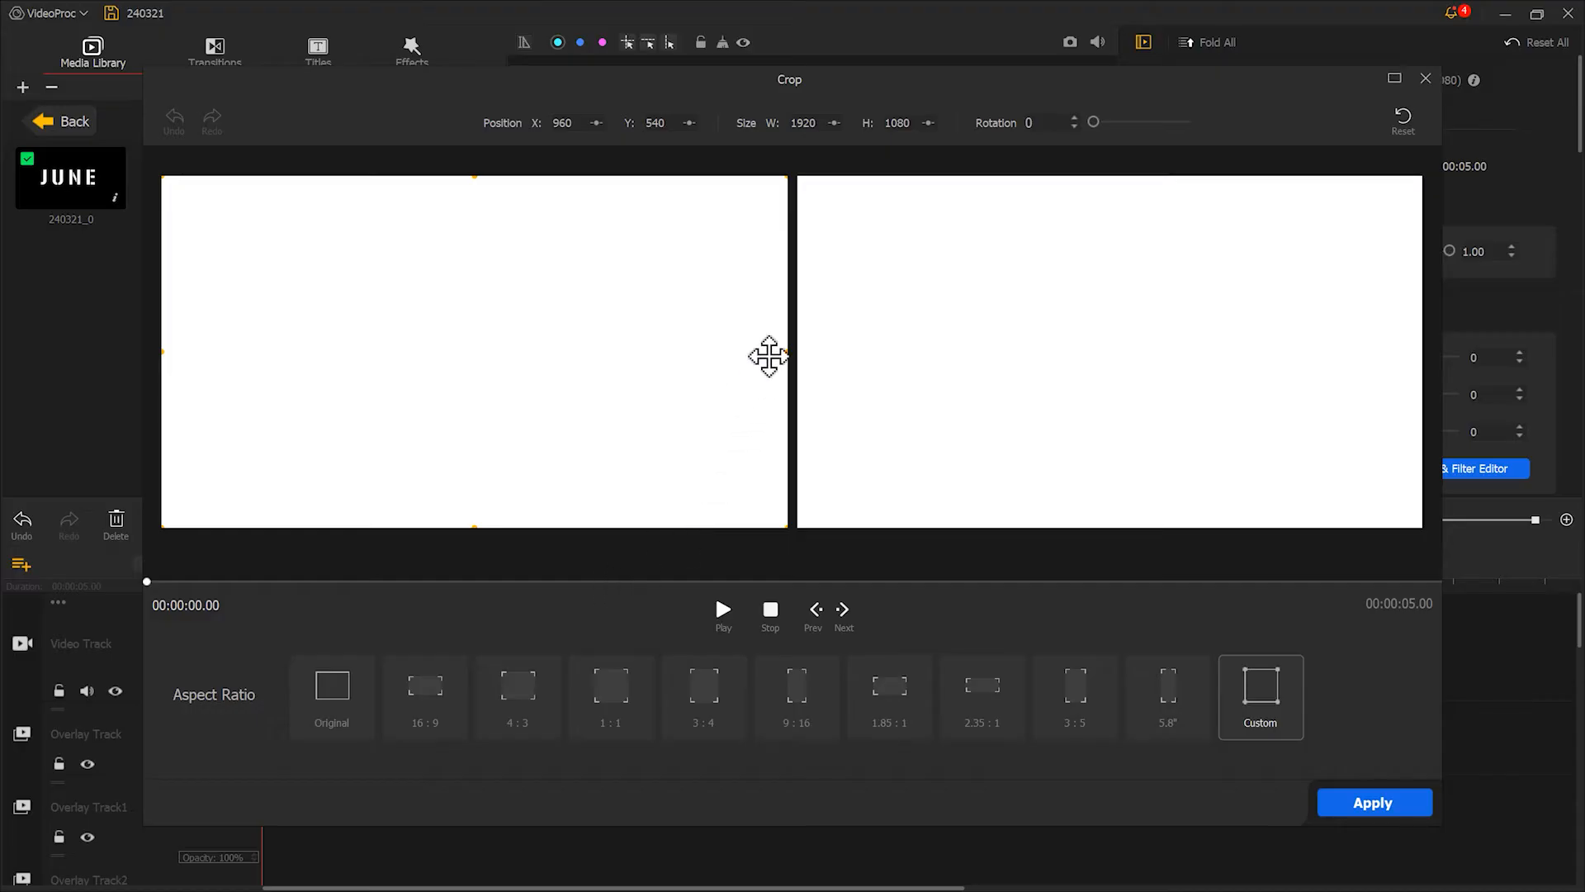
left_click_drag(786, 352, 256, 312)
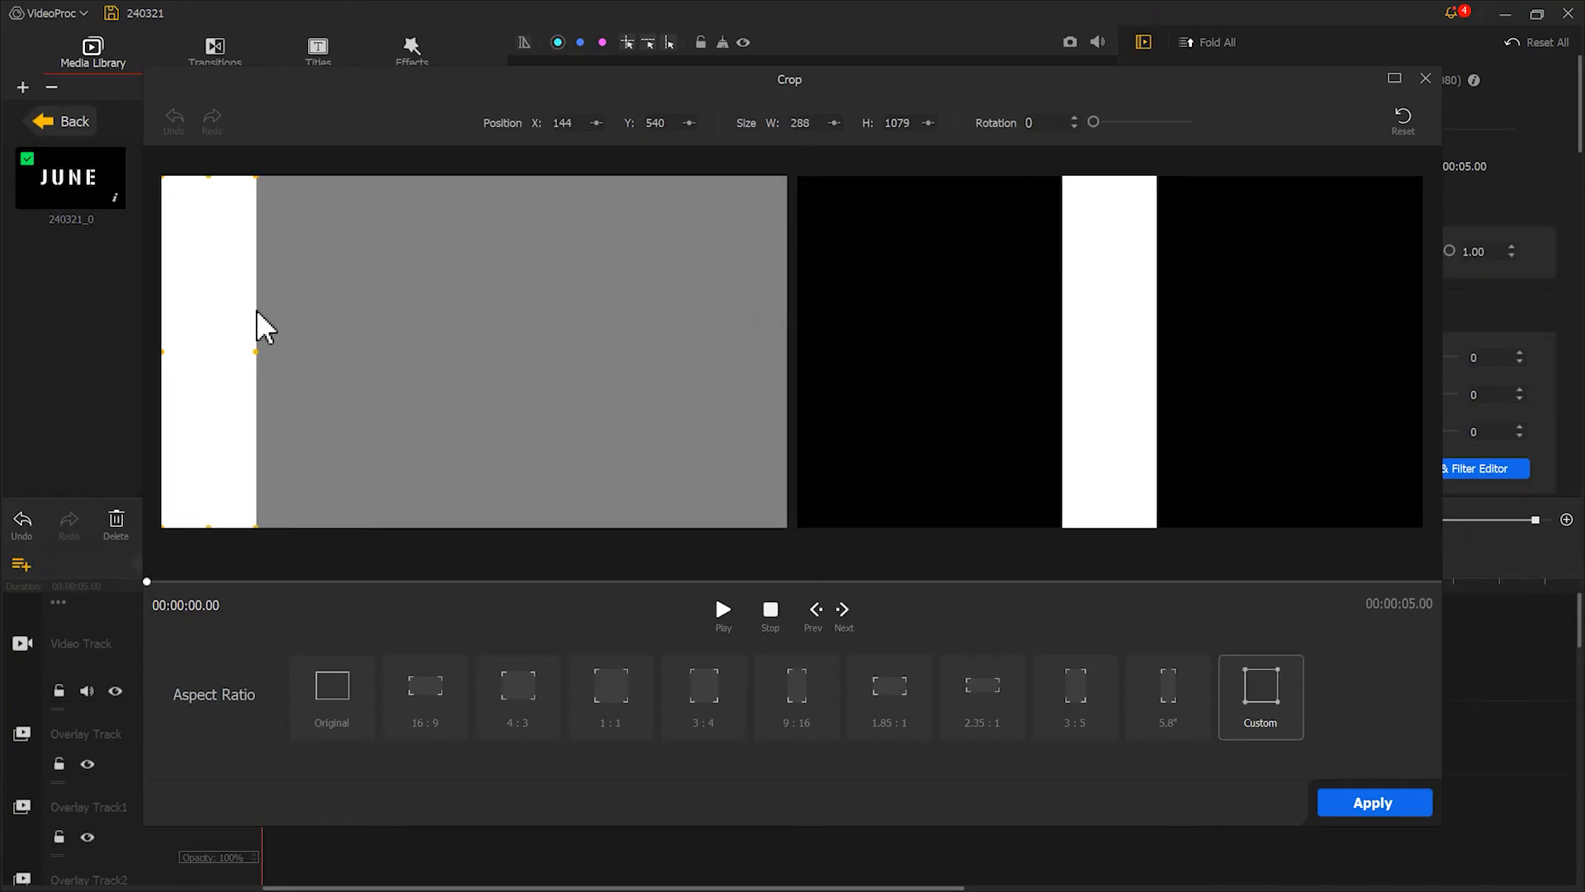
left_click(1364, 799)
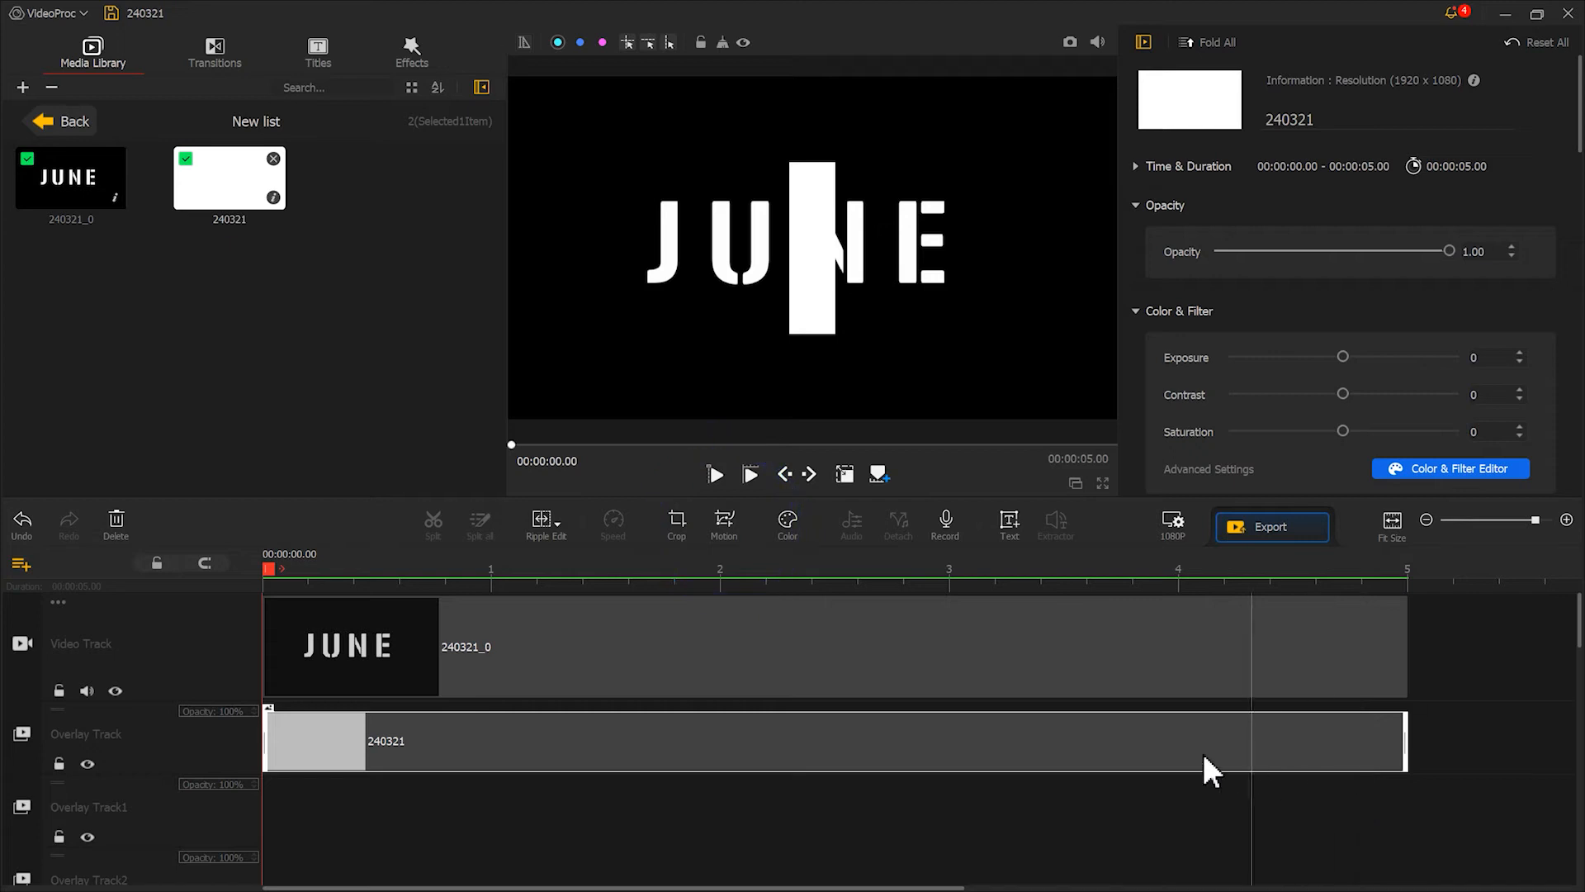
Add a motion keyframe to the white strip at 00:00:00.48, keeping its original frame position
left_click(724, 532)
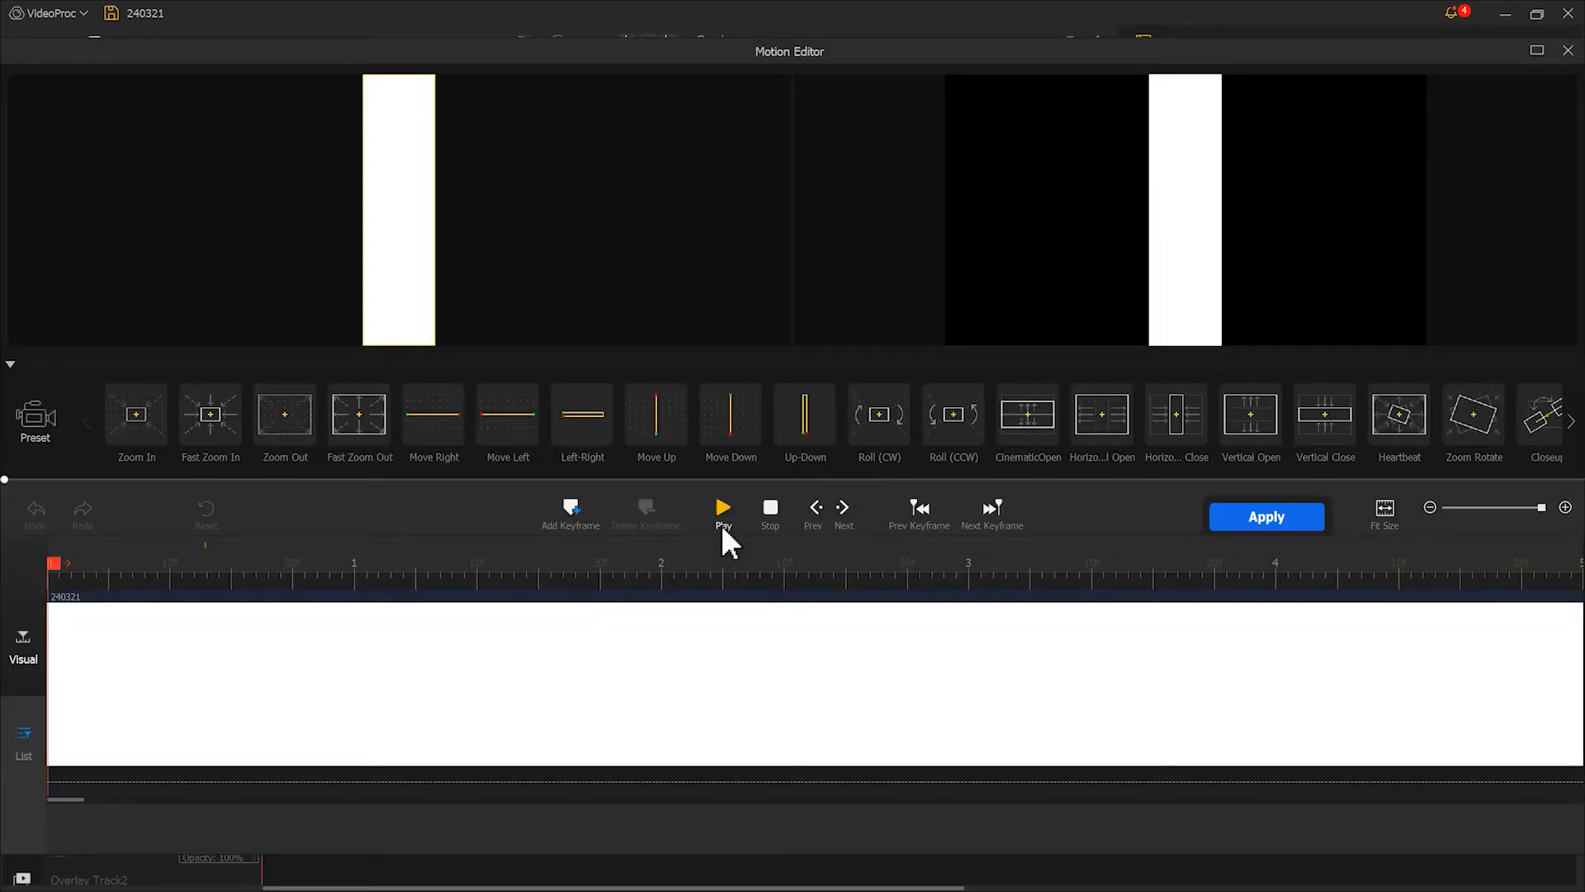
left_click_drag(61, 562, 212, 569)
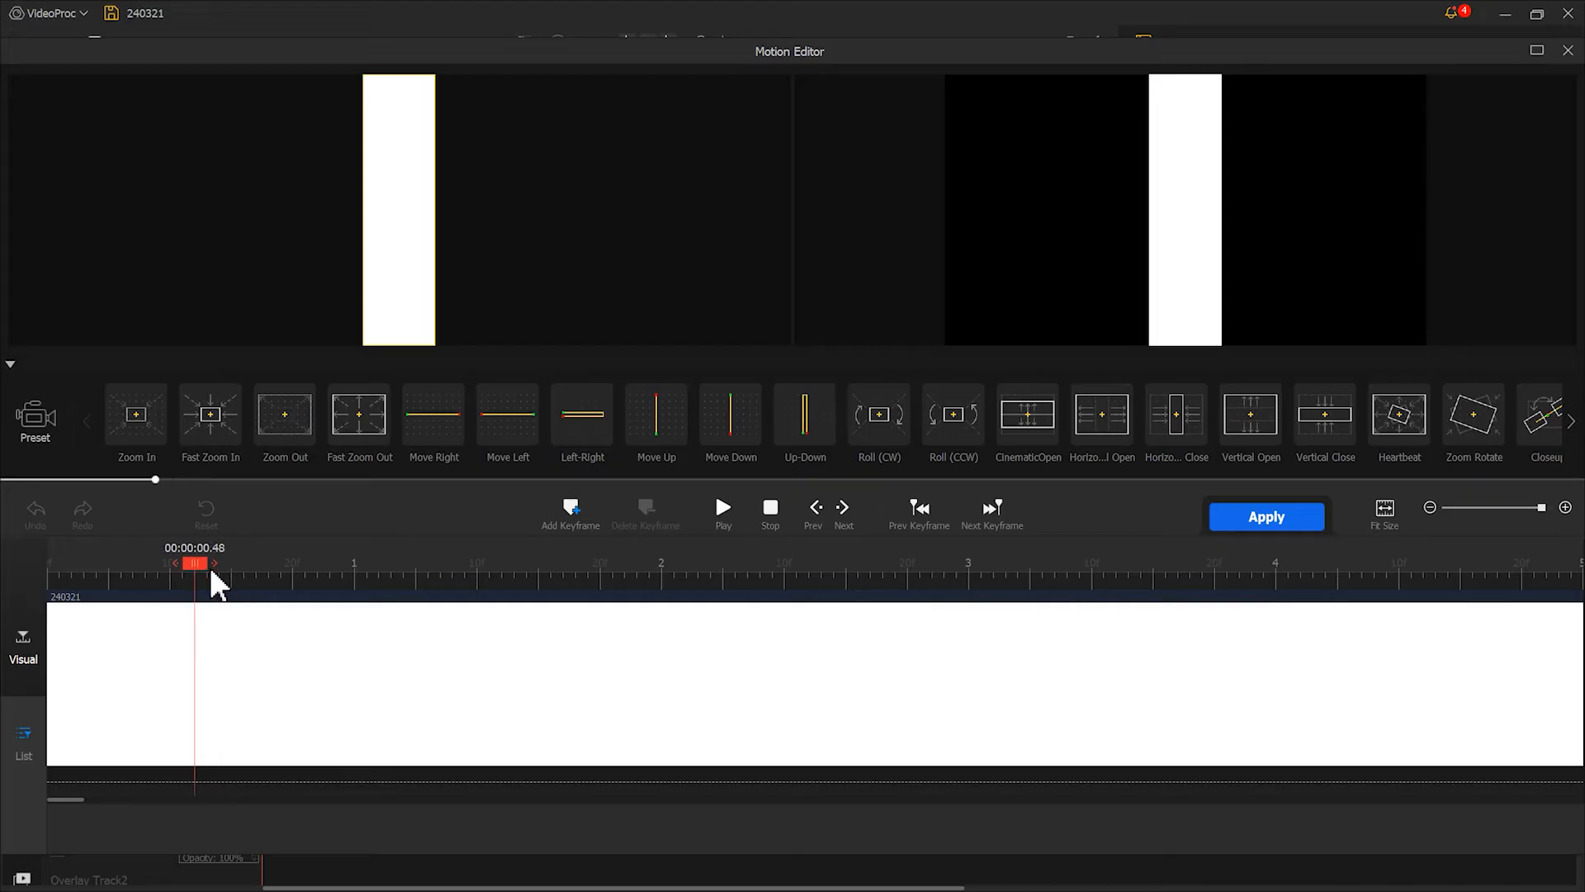
left_click(557, 515)
left_click_drag(414, 259, 399, 201)
key("ctrl+z")
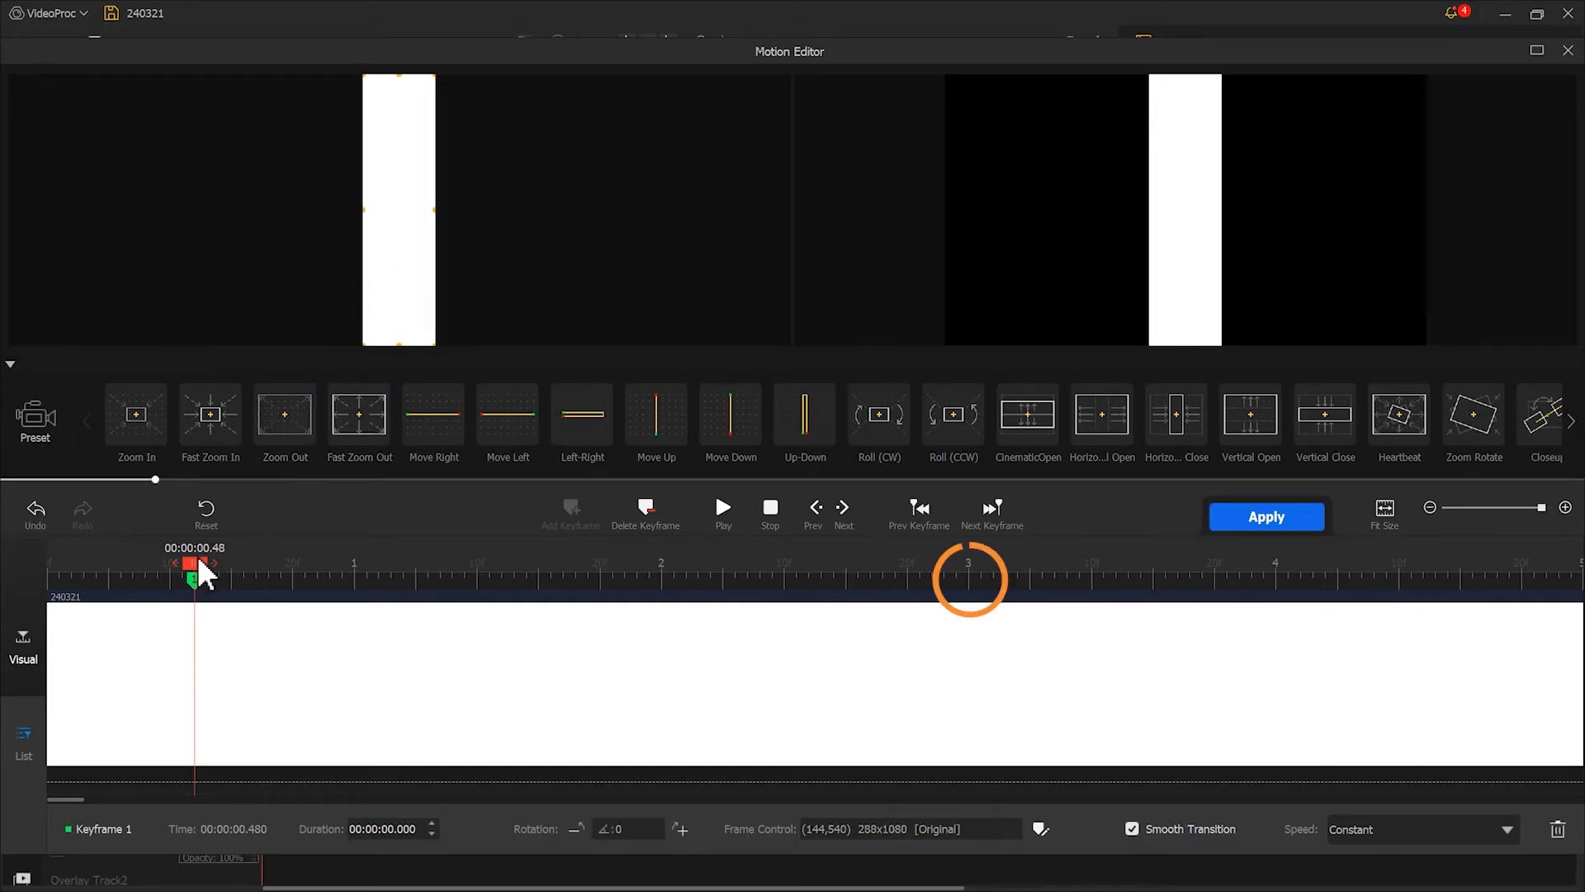
Add a second motion keyframe at 00:00:03.00 with Speed Down, moving the strip's frame up to (144,1619), out of view
left_click_drag(199, 568, 982, 565)
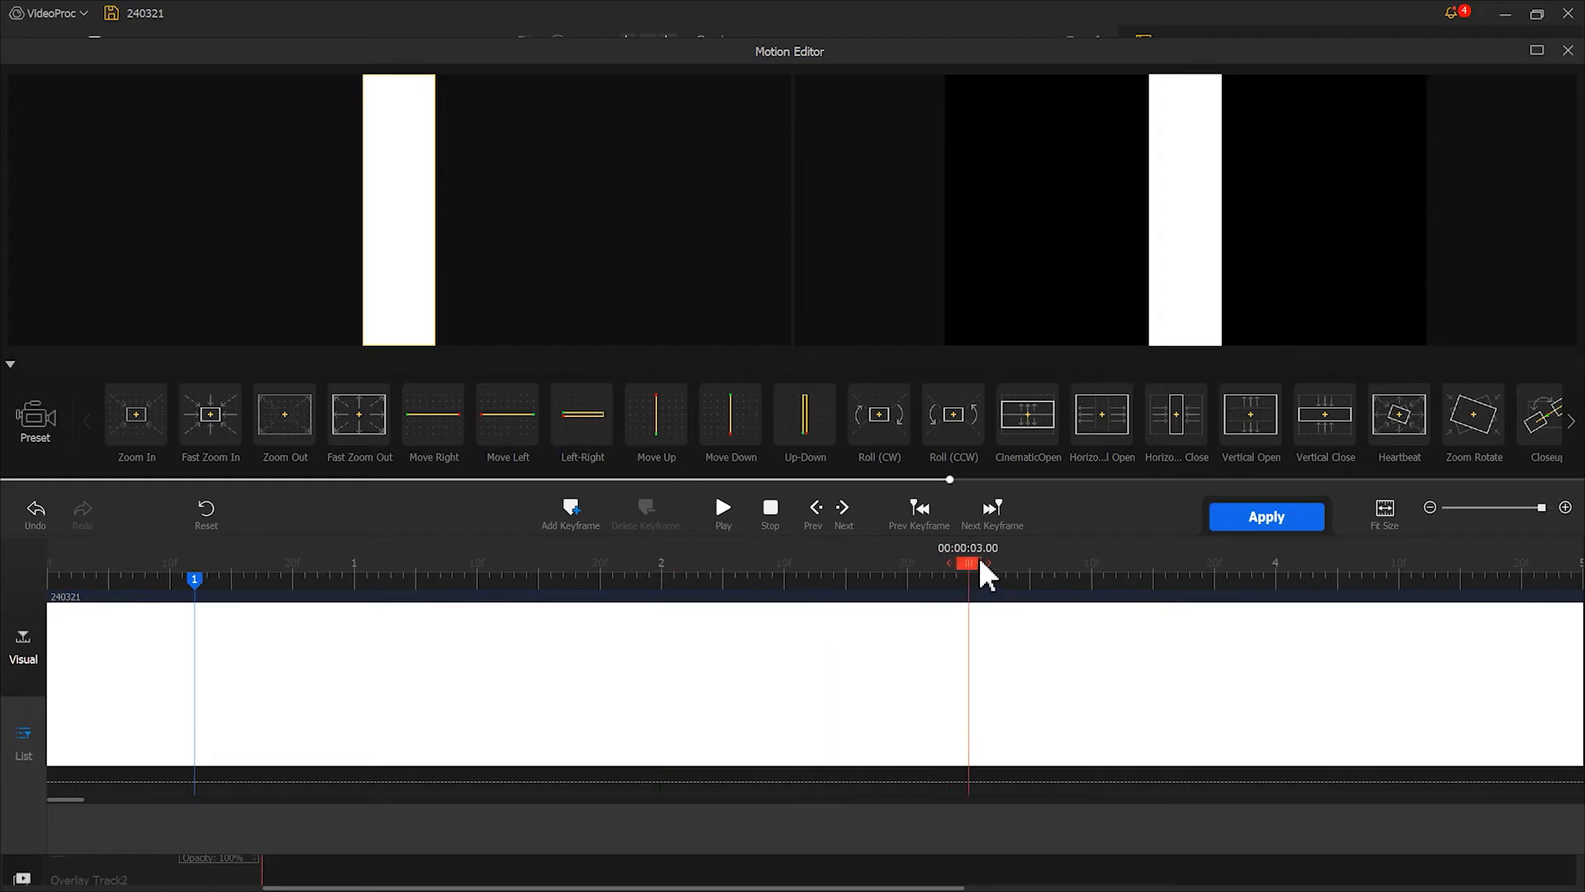
left_click(572, 510)
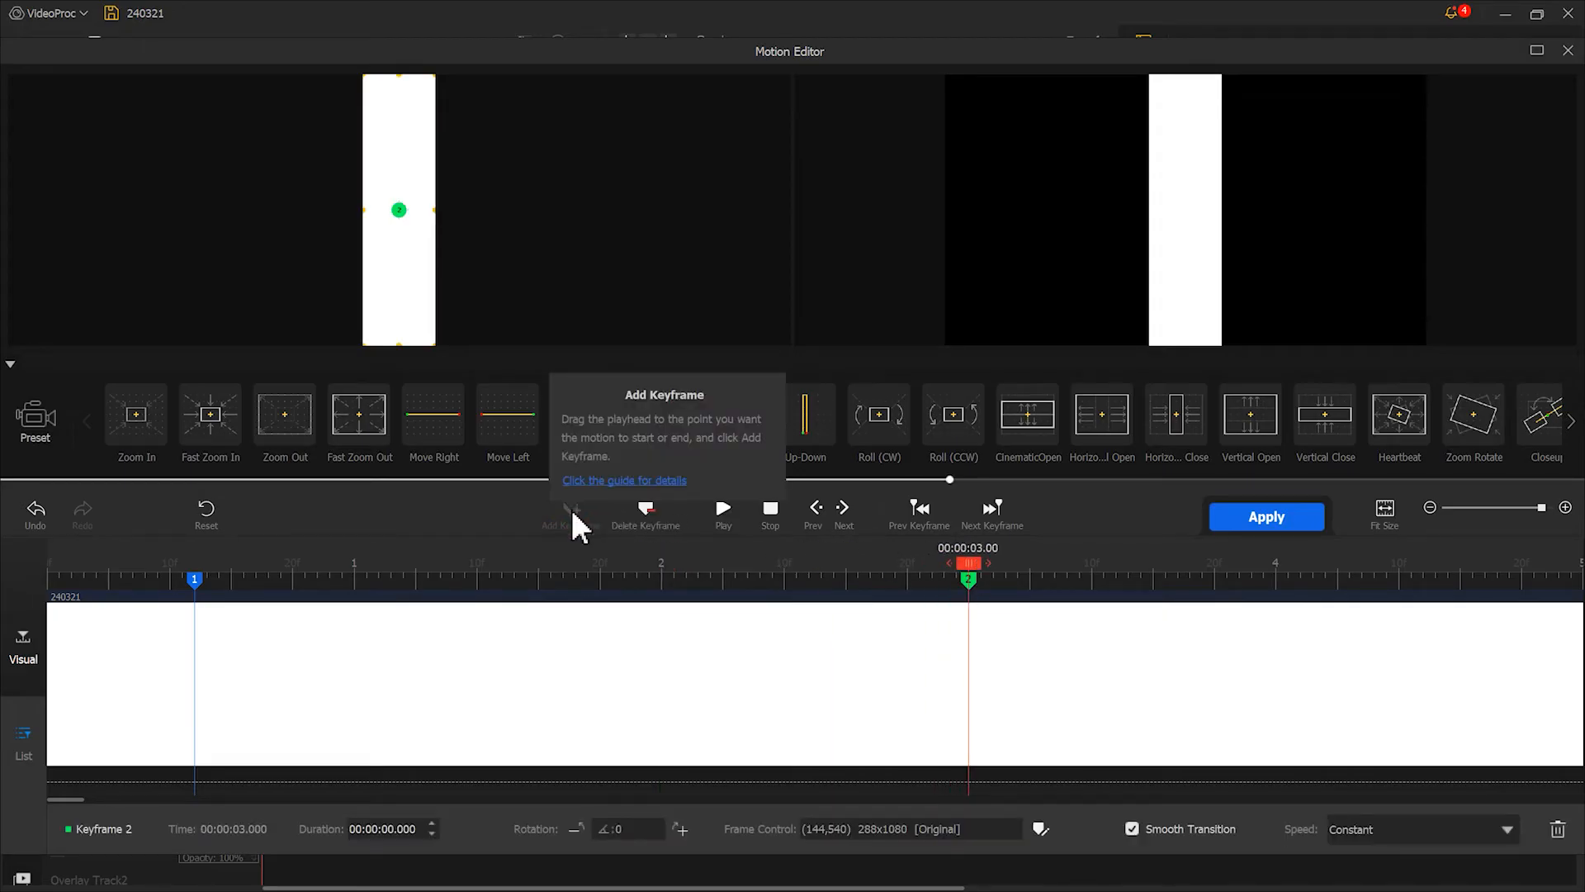
left_click(1437, 842)
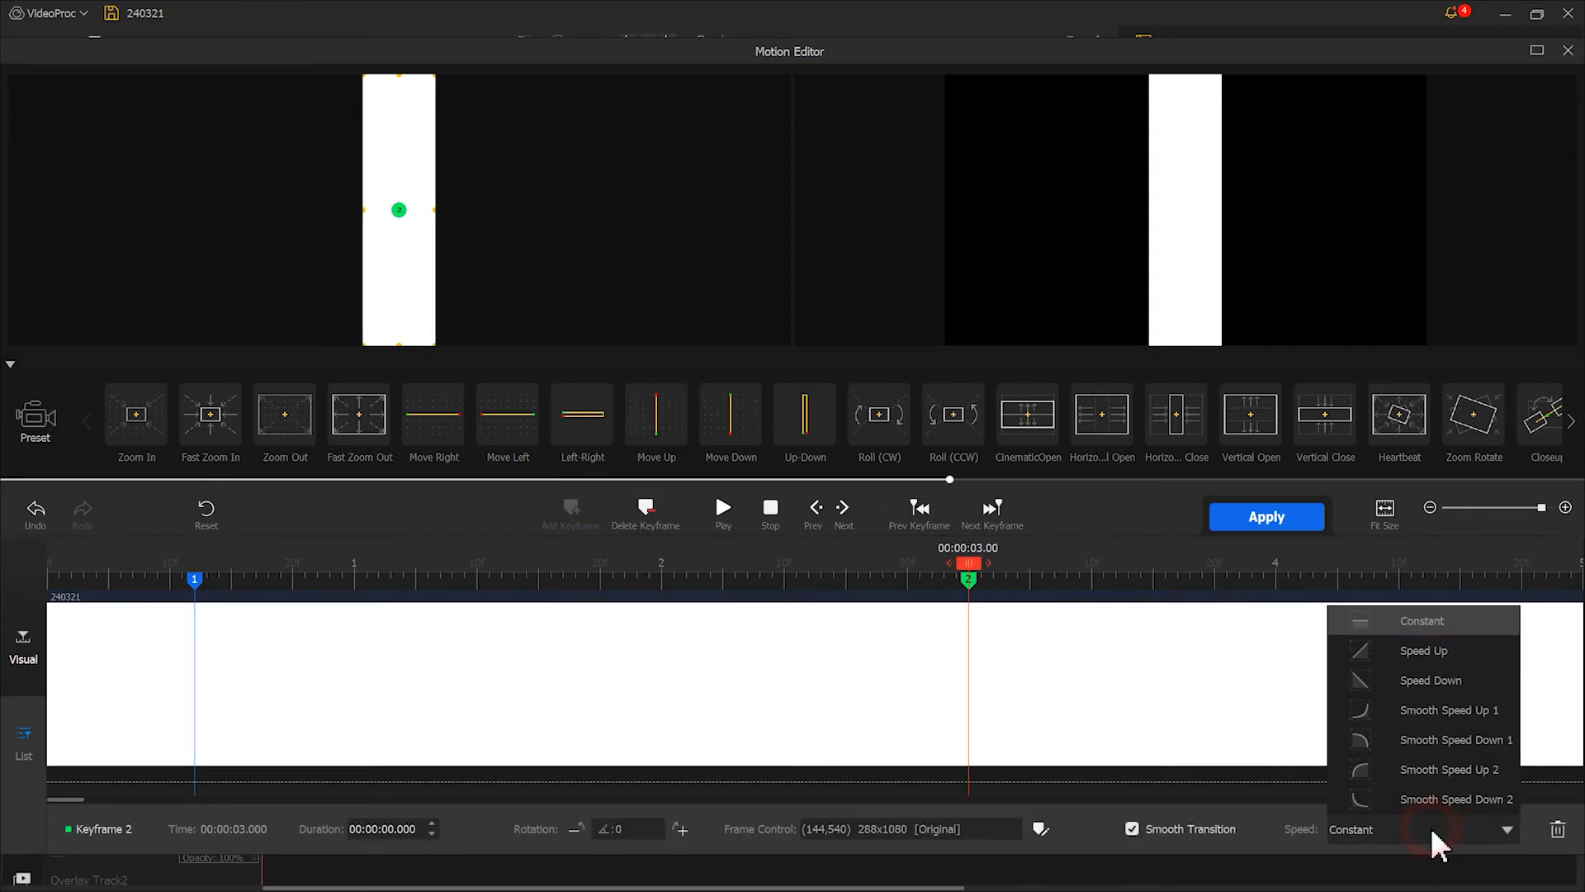
left_click(1436, 677)
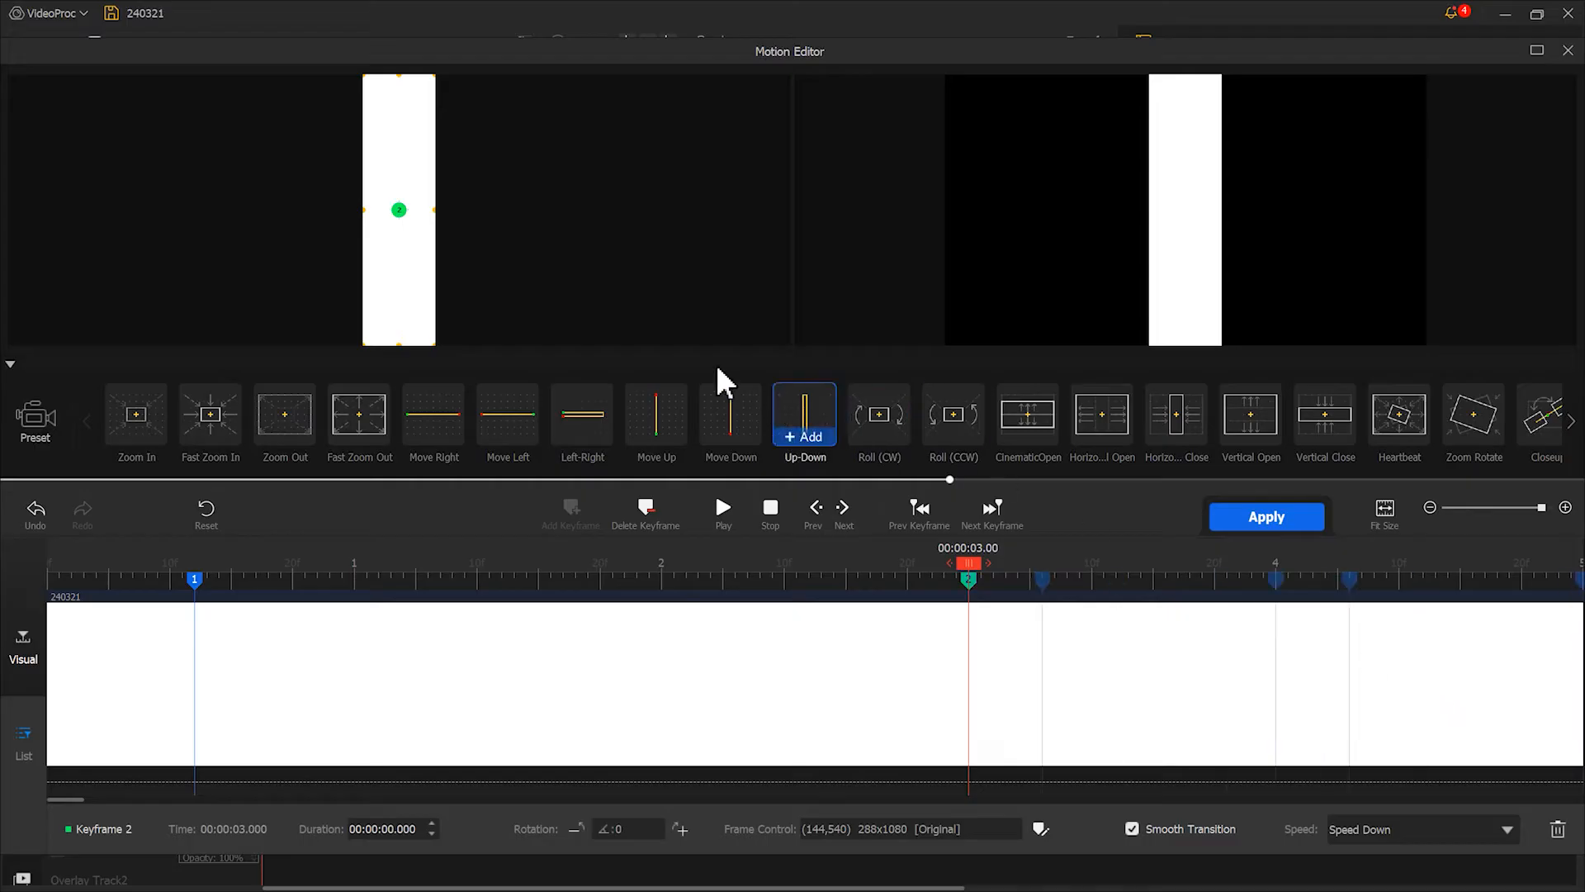
left_click_drag(405, 285, 408, 21)
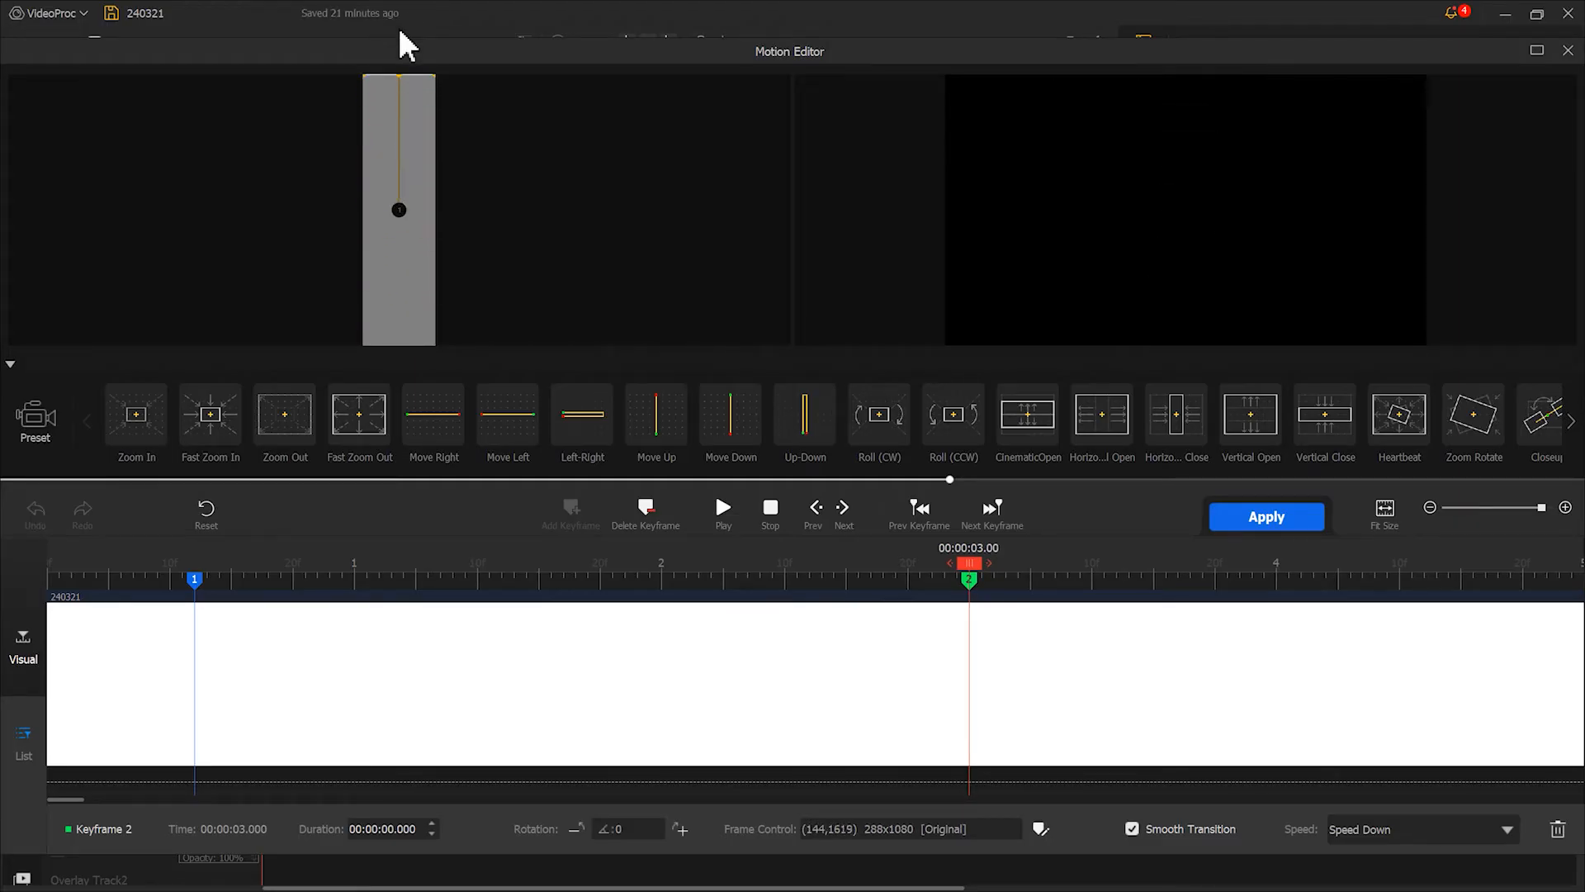
Add a third motion keyframe at 00:00:05.00 and apply the strip's motion
left_click_drag(968, 578, 1578, 578)
left_click(571, 512)
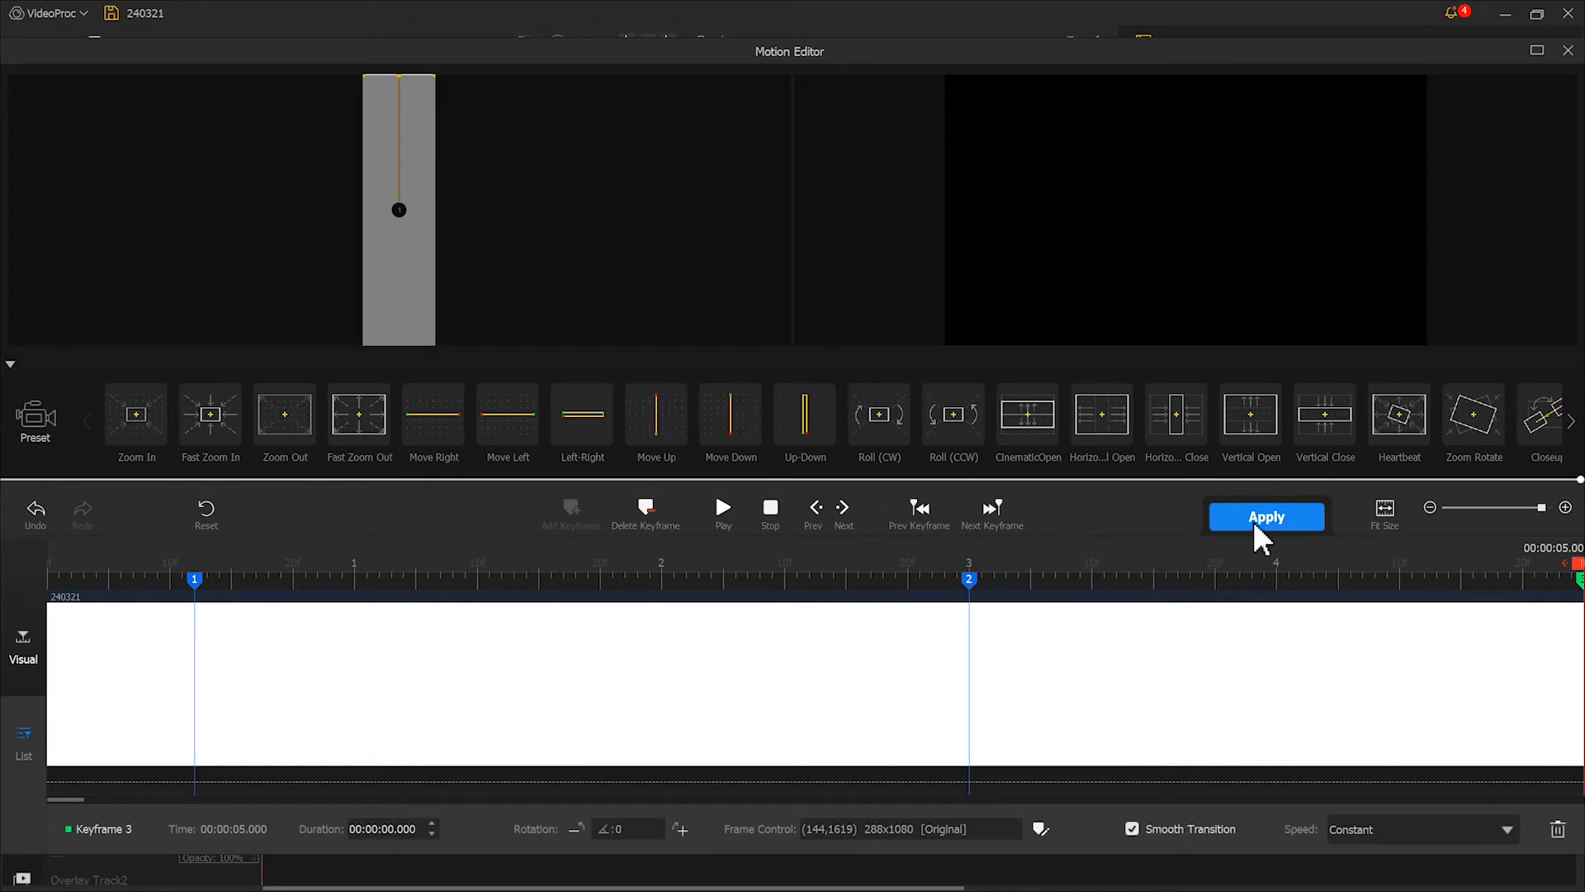
left_click(1274, 516)
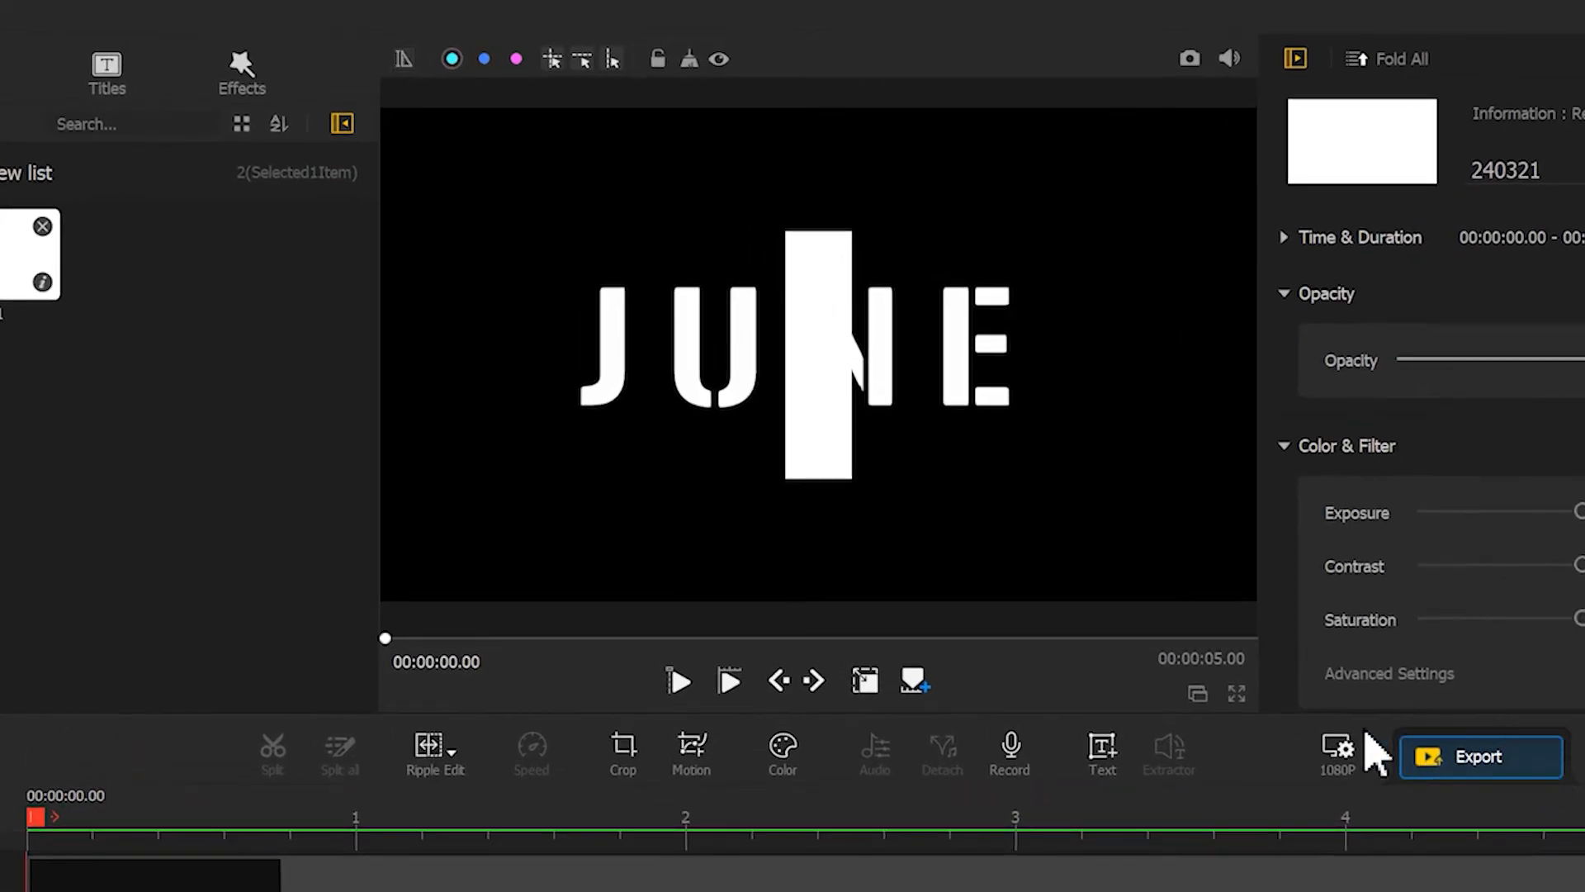
Narrow the white strip to a scale of about 0.09 and place it directly above the J's stem
left_click(867, 681)
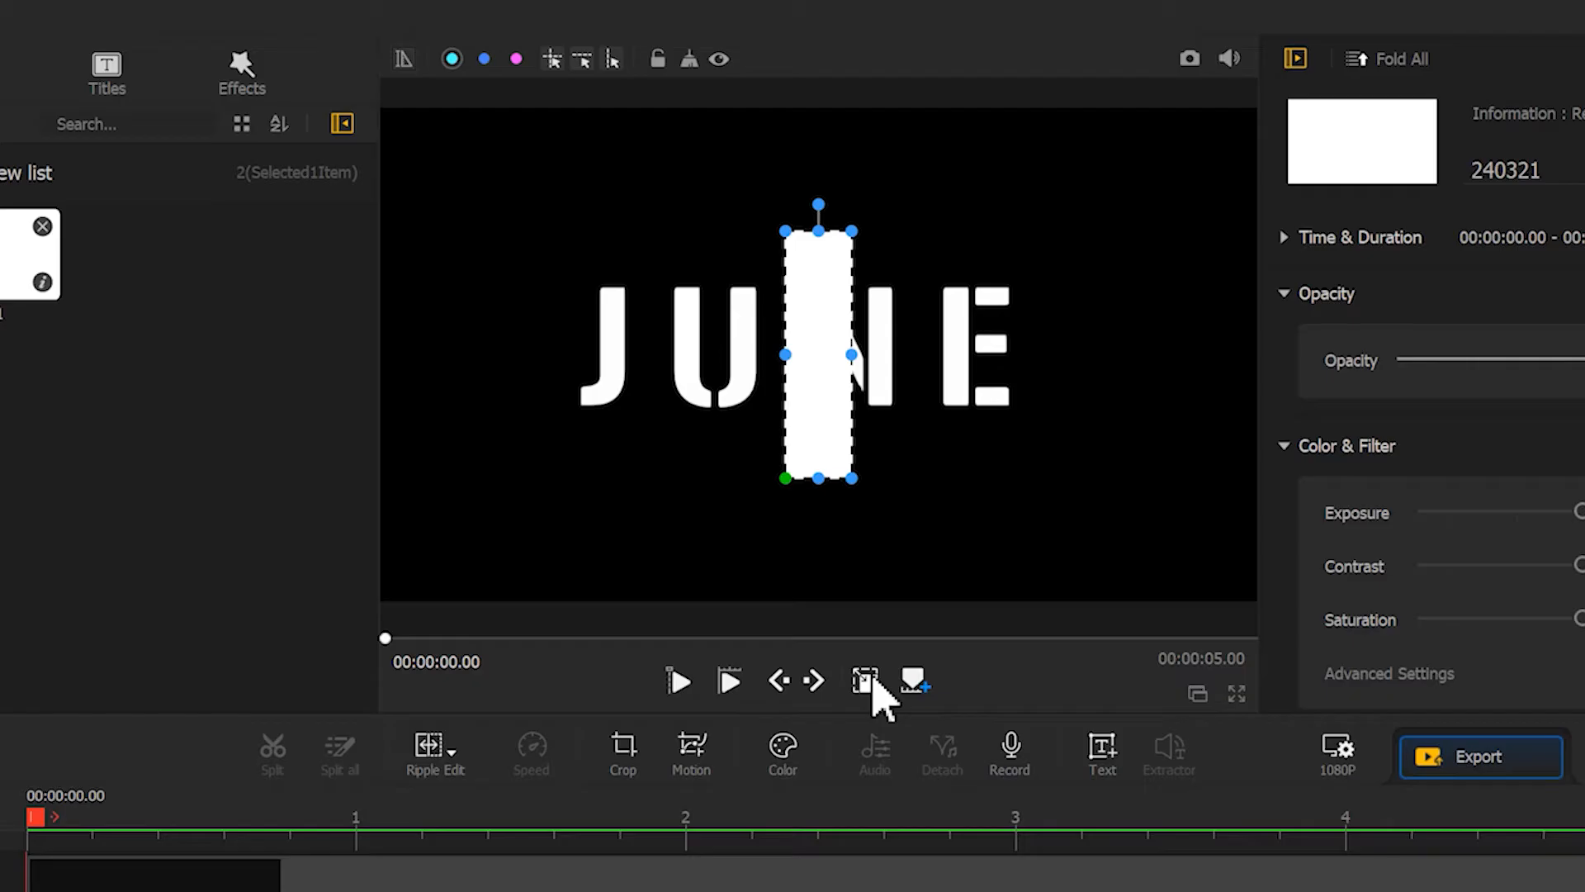
left_click_drag(809, 456, 625, 262)
left_click_drag(664, 175, 609, 222)
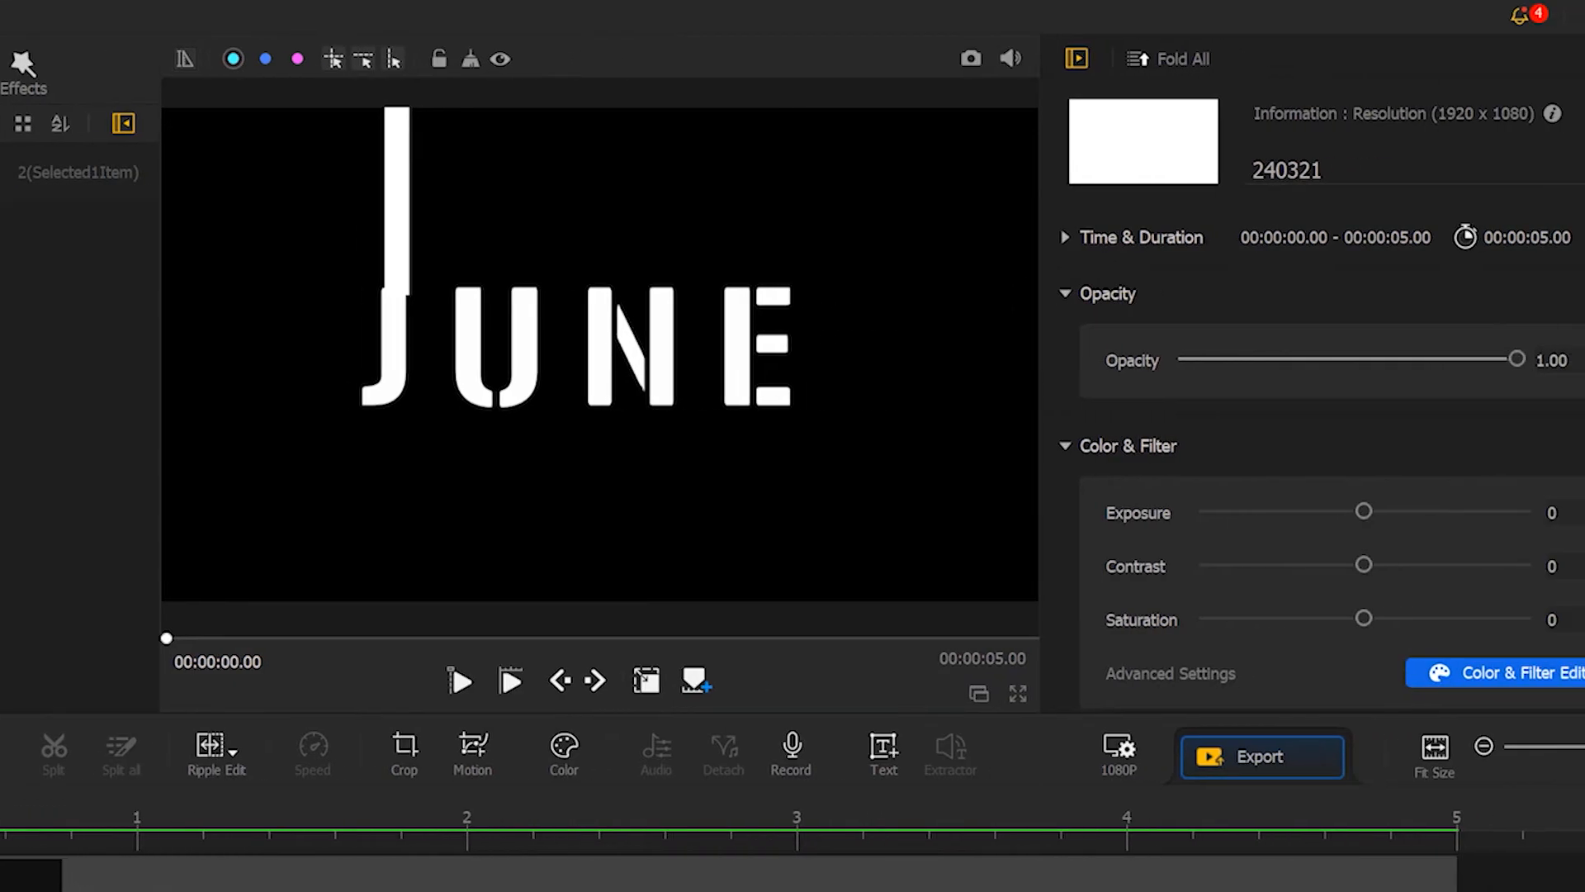
Fine-tune the strip's position to X 0.265, Y 0.882 over the J's stem and preview the animation
left_click_drag(1578, 198, 1574, 429)
left_click(1181, 441)
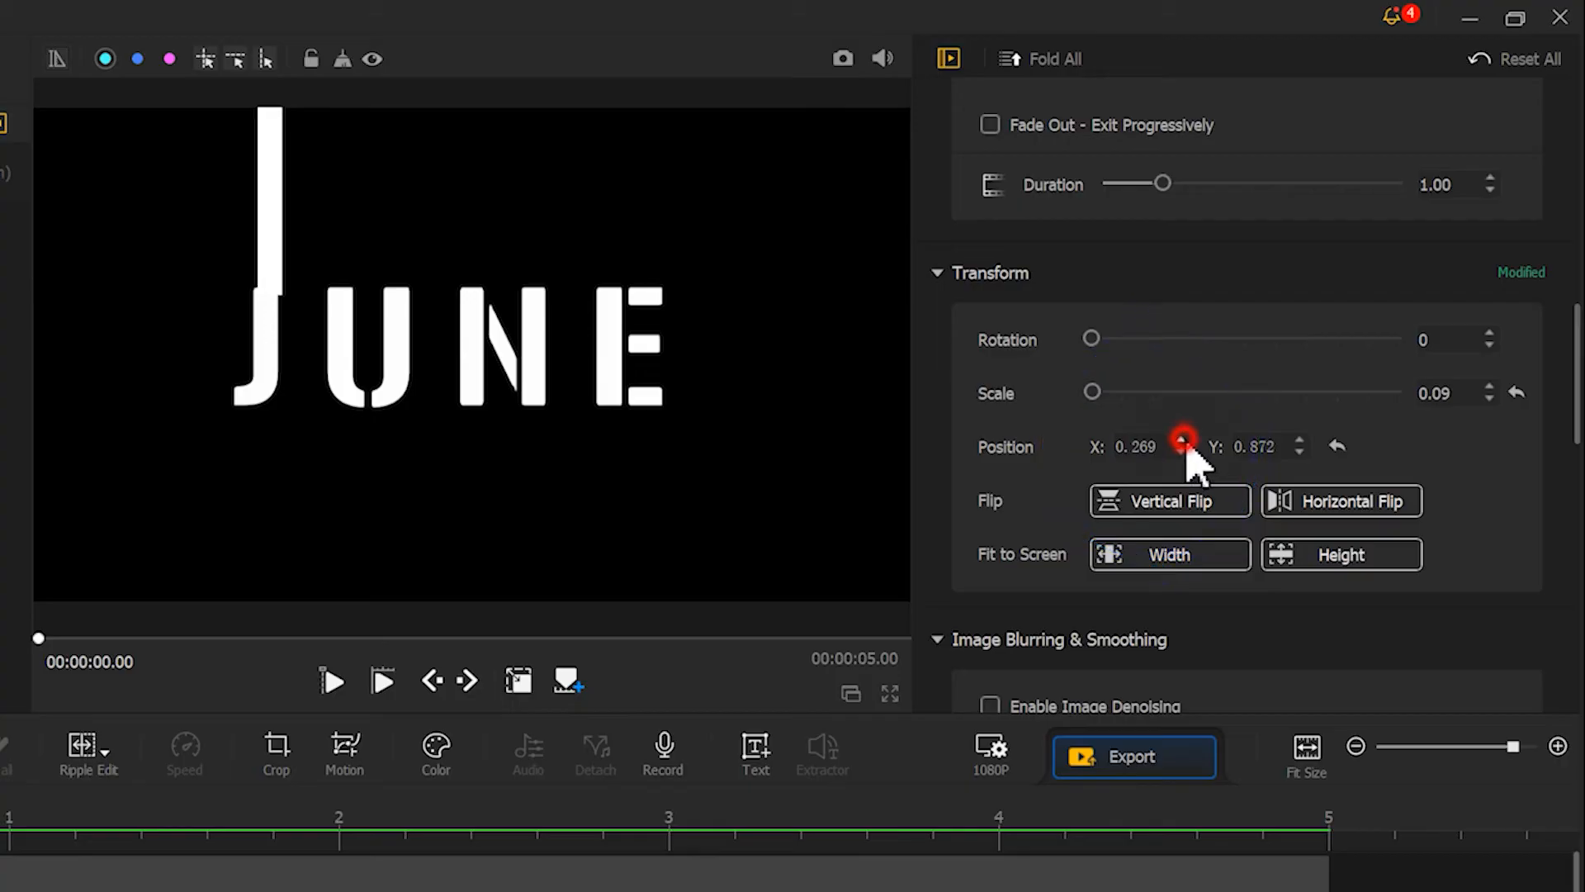
left_click(1187, 453)
left_click(1187, 453)
left_click(1187, 454)
left_click(1186, 453)
left_click(1187, 453)
left_click(1299, 440)
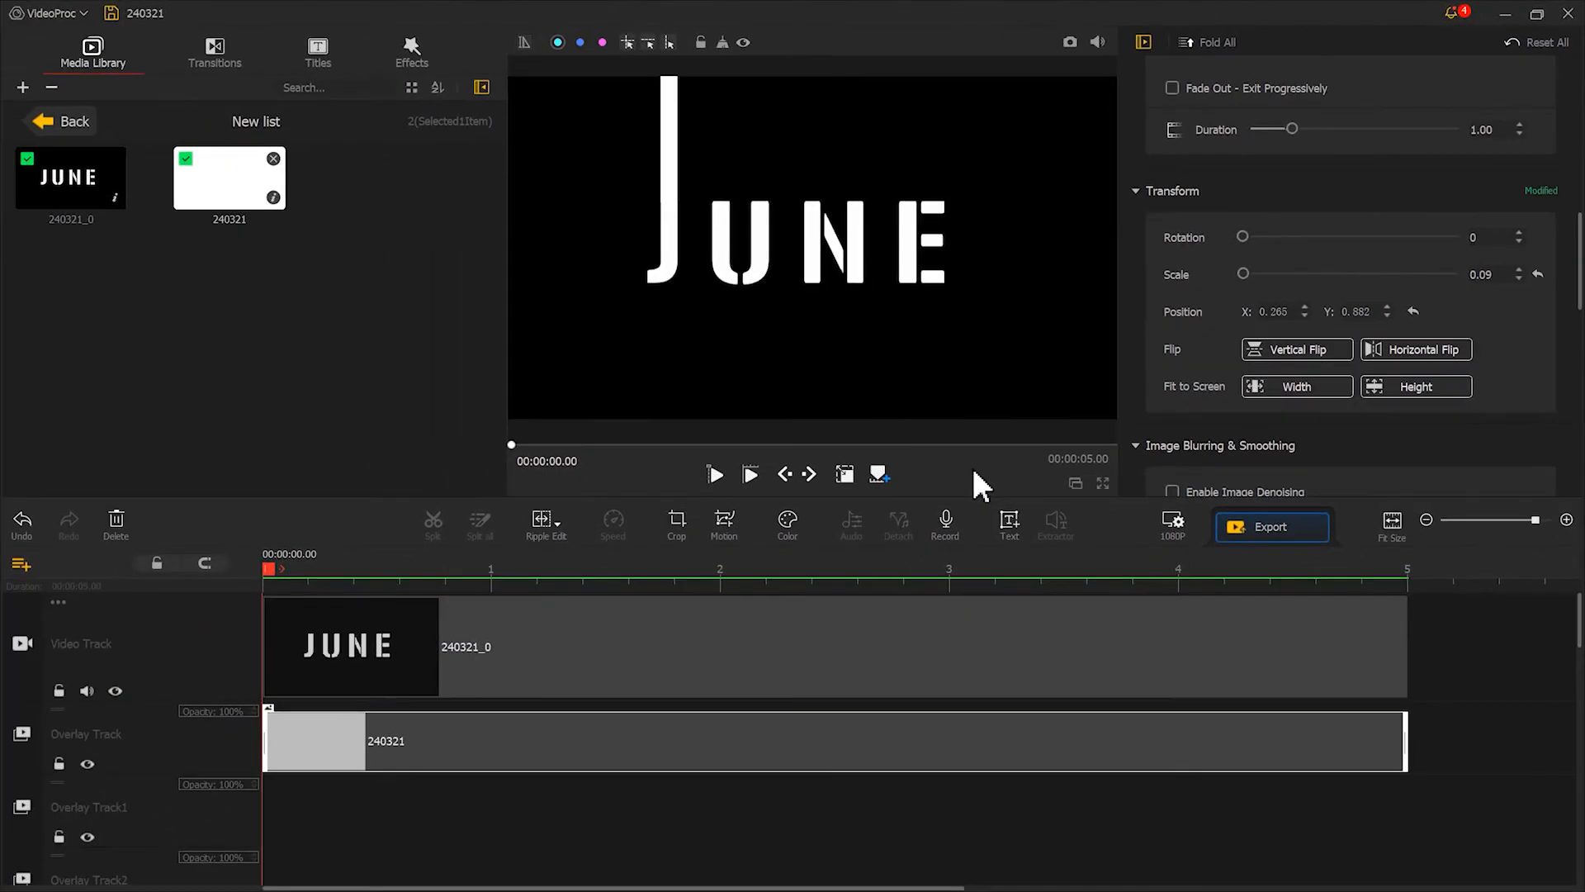
left_click(714, 476)
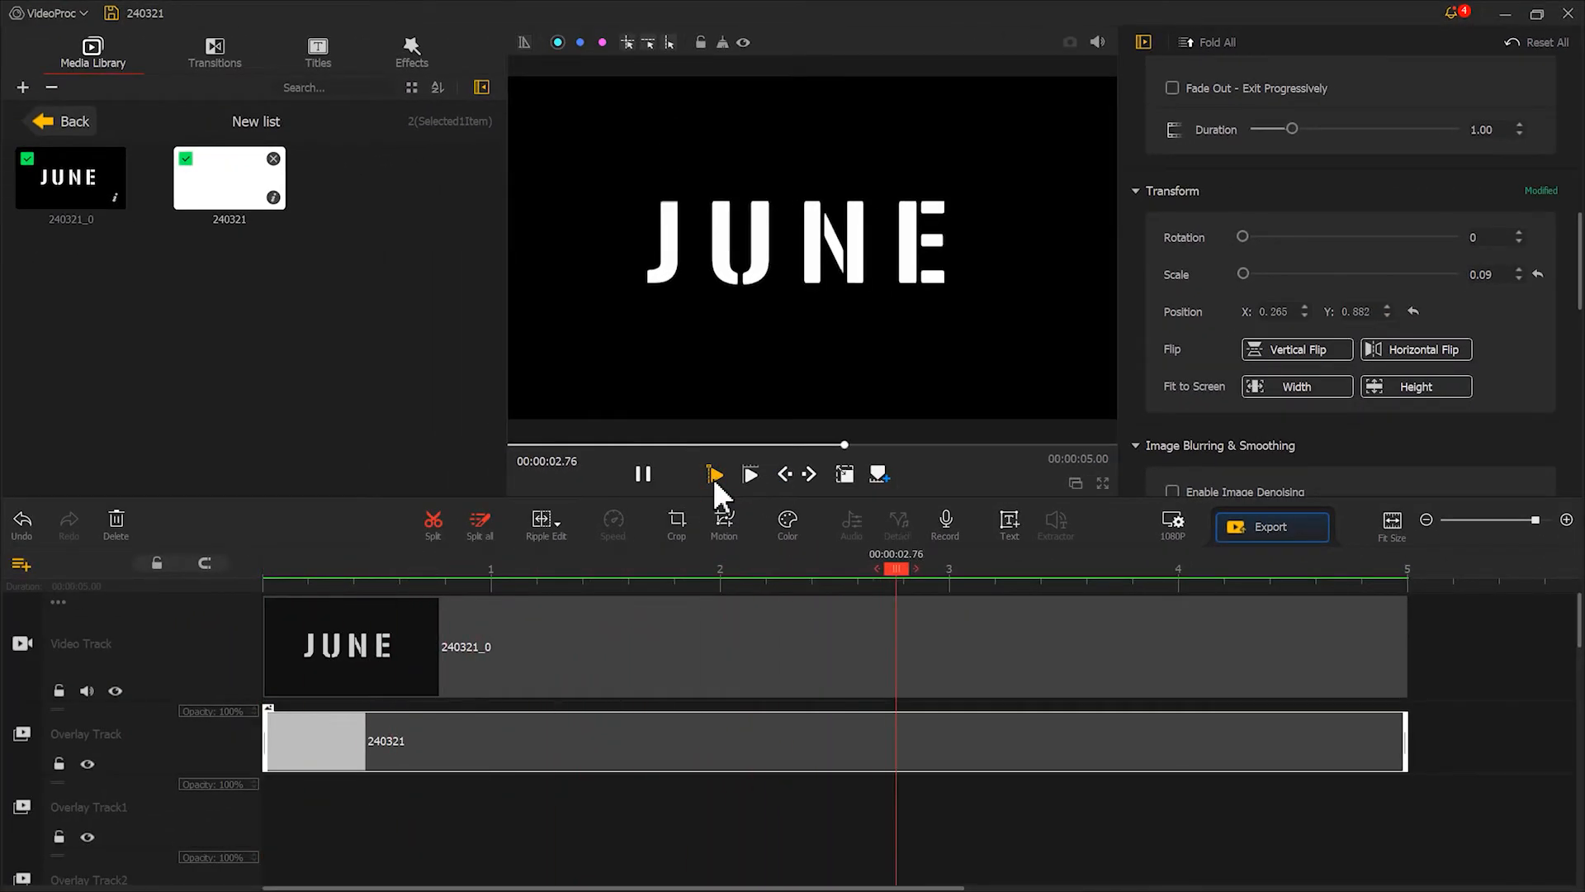
left_click(644, 476)
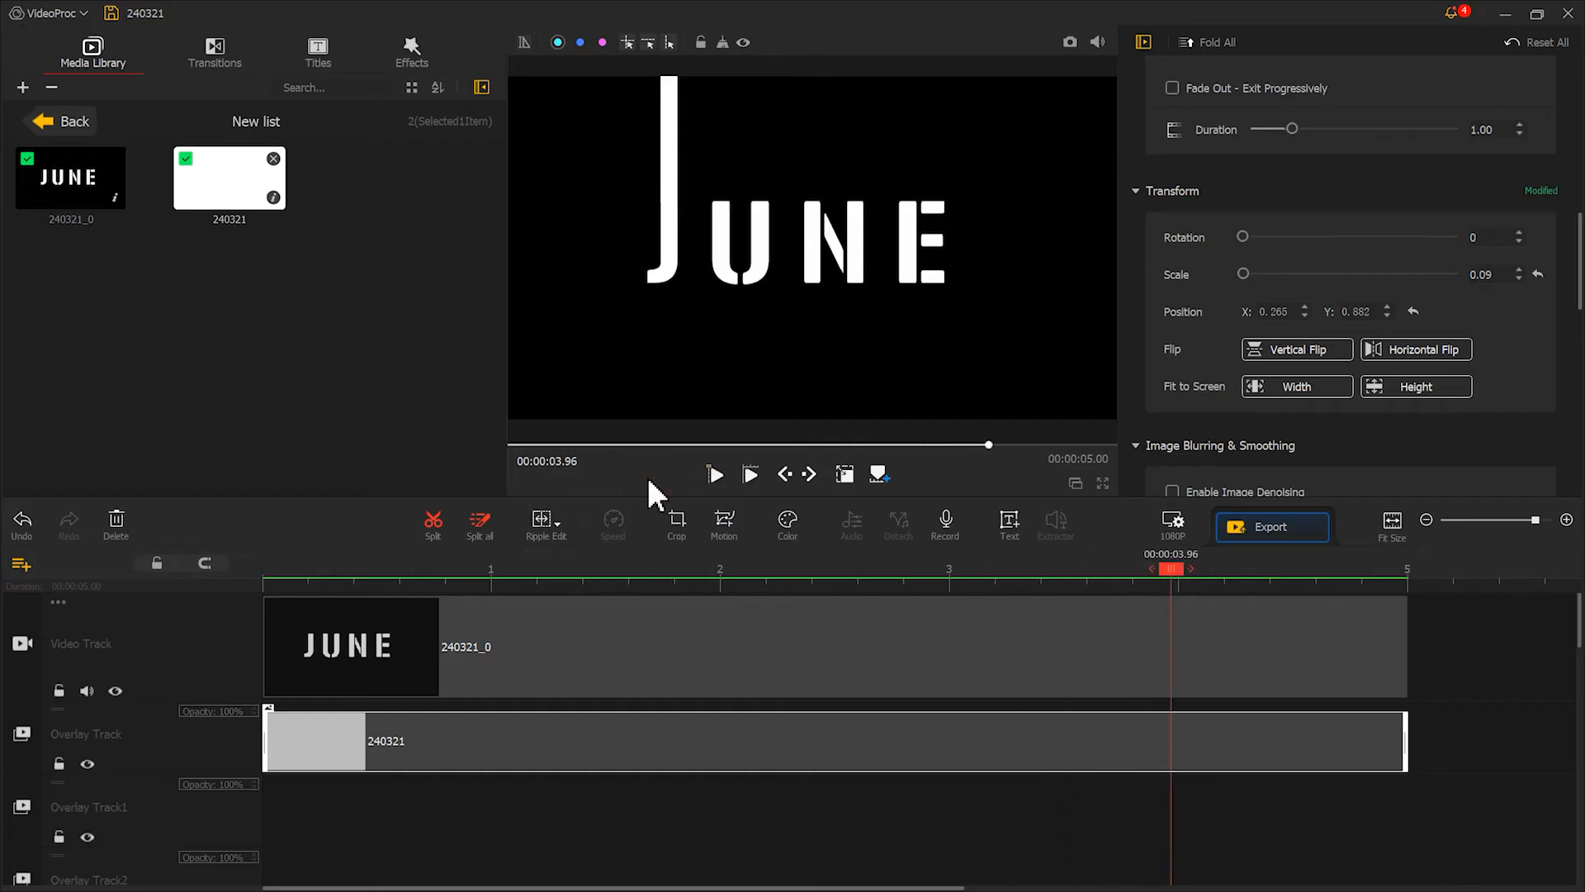
Duplicate the white strip clip on the first overlay track and move the copy to the track's start
right_click(584, 748)
left_click(613, 801)
right_click(484, 746)
left_click(530, 840)
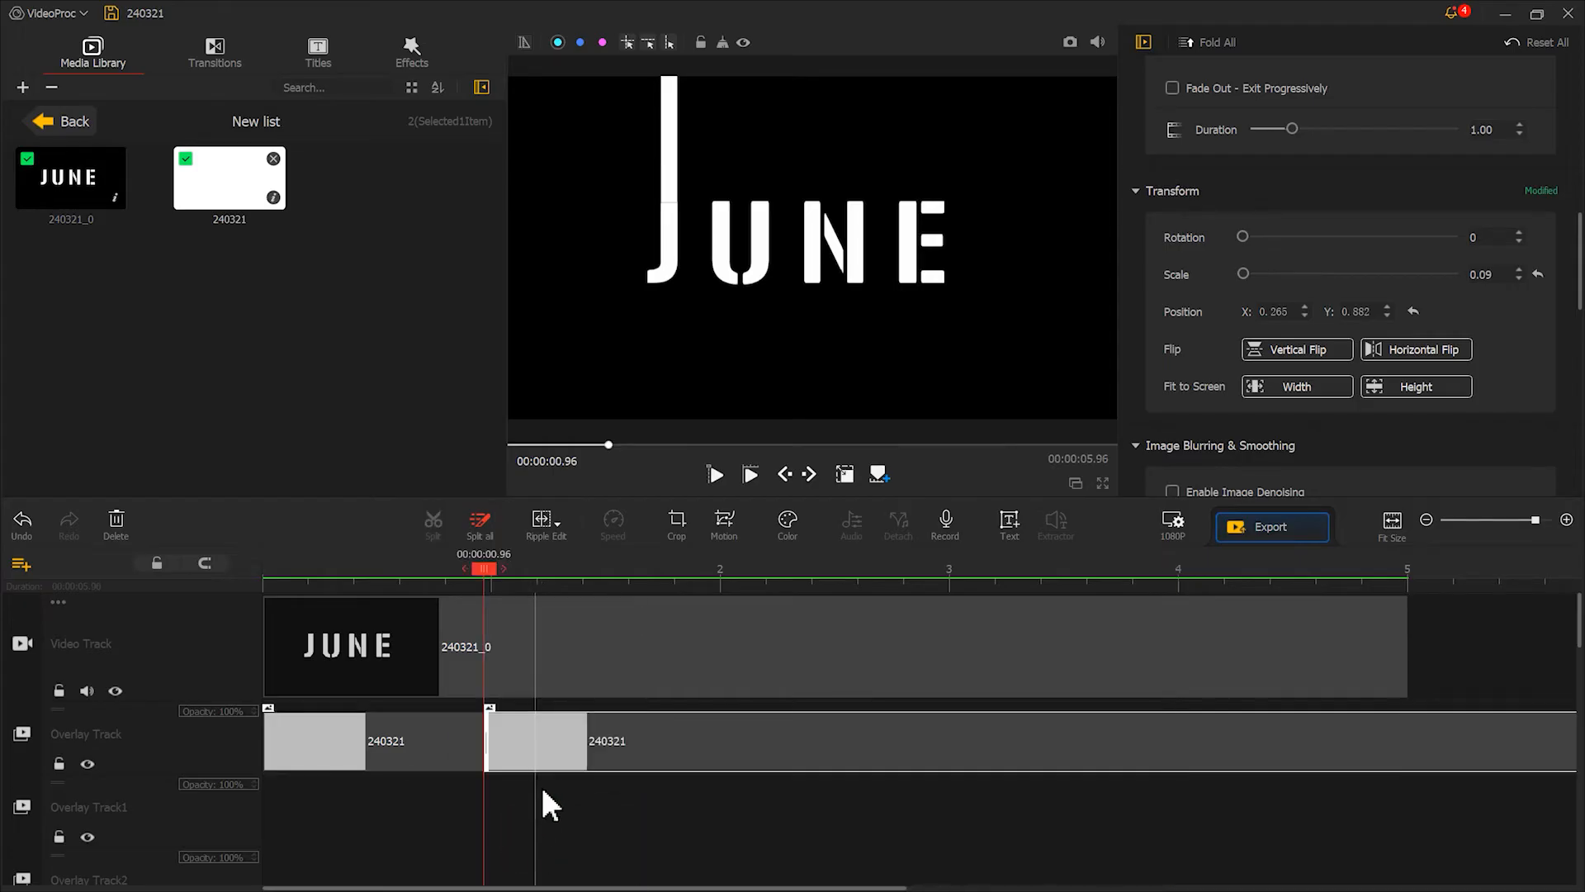
left_click_drag(553, 769, 263, 748)
Adjust the strip above the E's stem to scale 0.10 so it matches the stem's width, and preview the animation
left_click(844, 477)
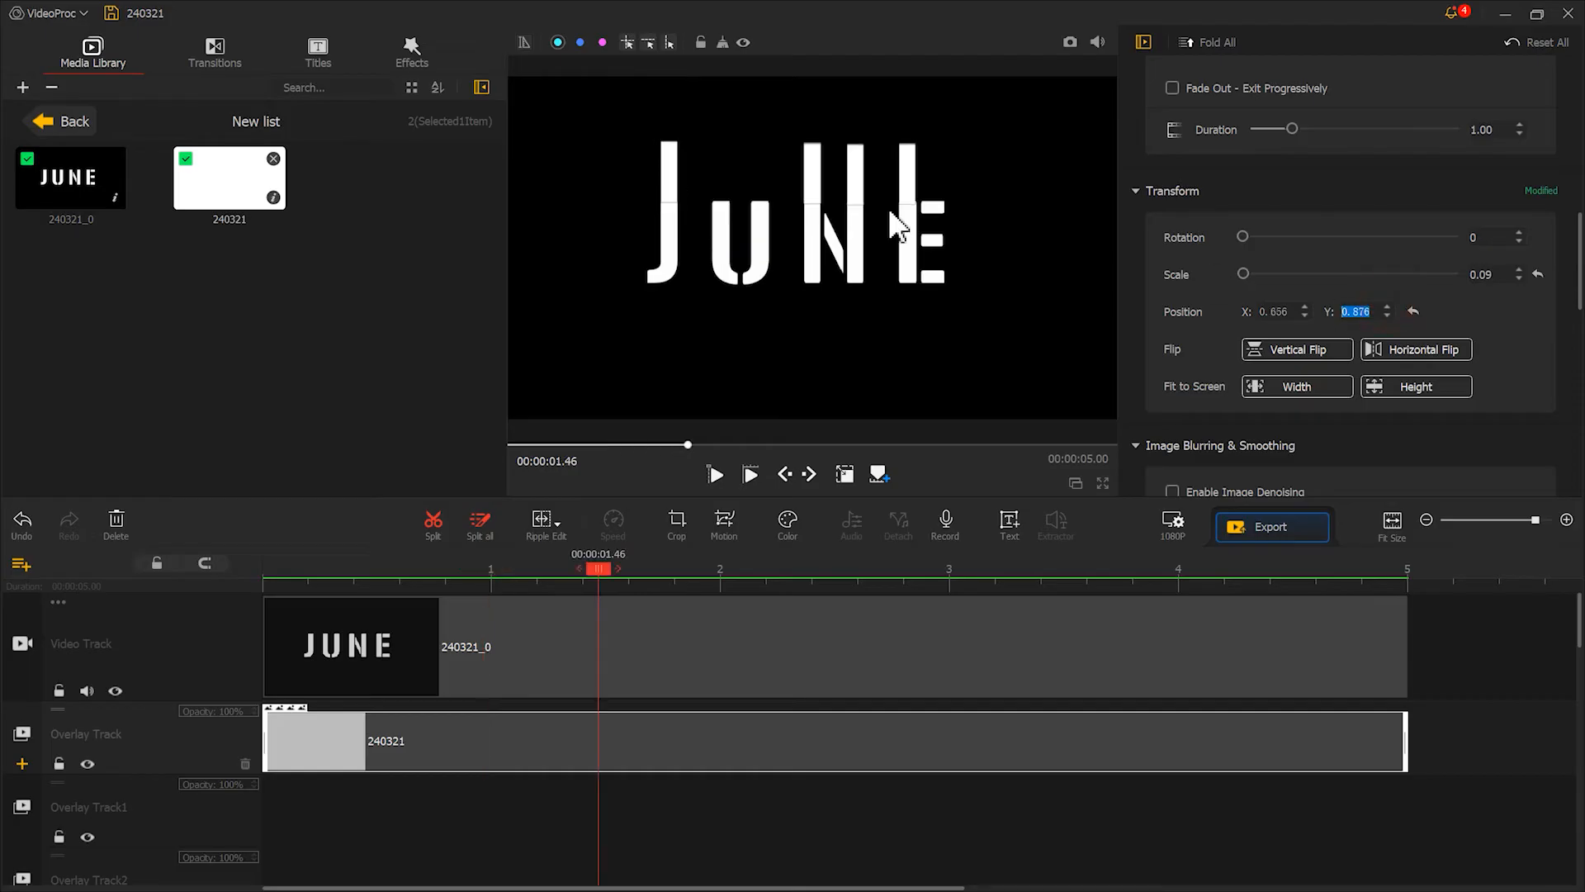
left_click(914, 180)
left_click_drag(918, 121, 917, 124)
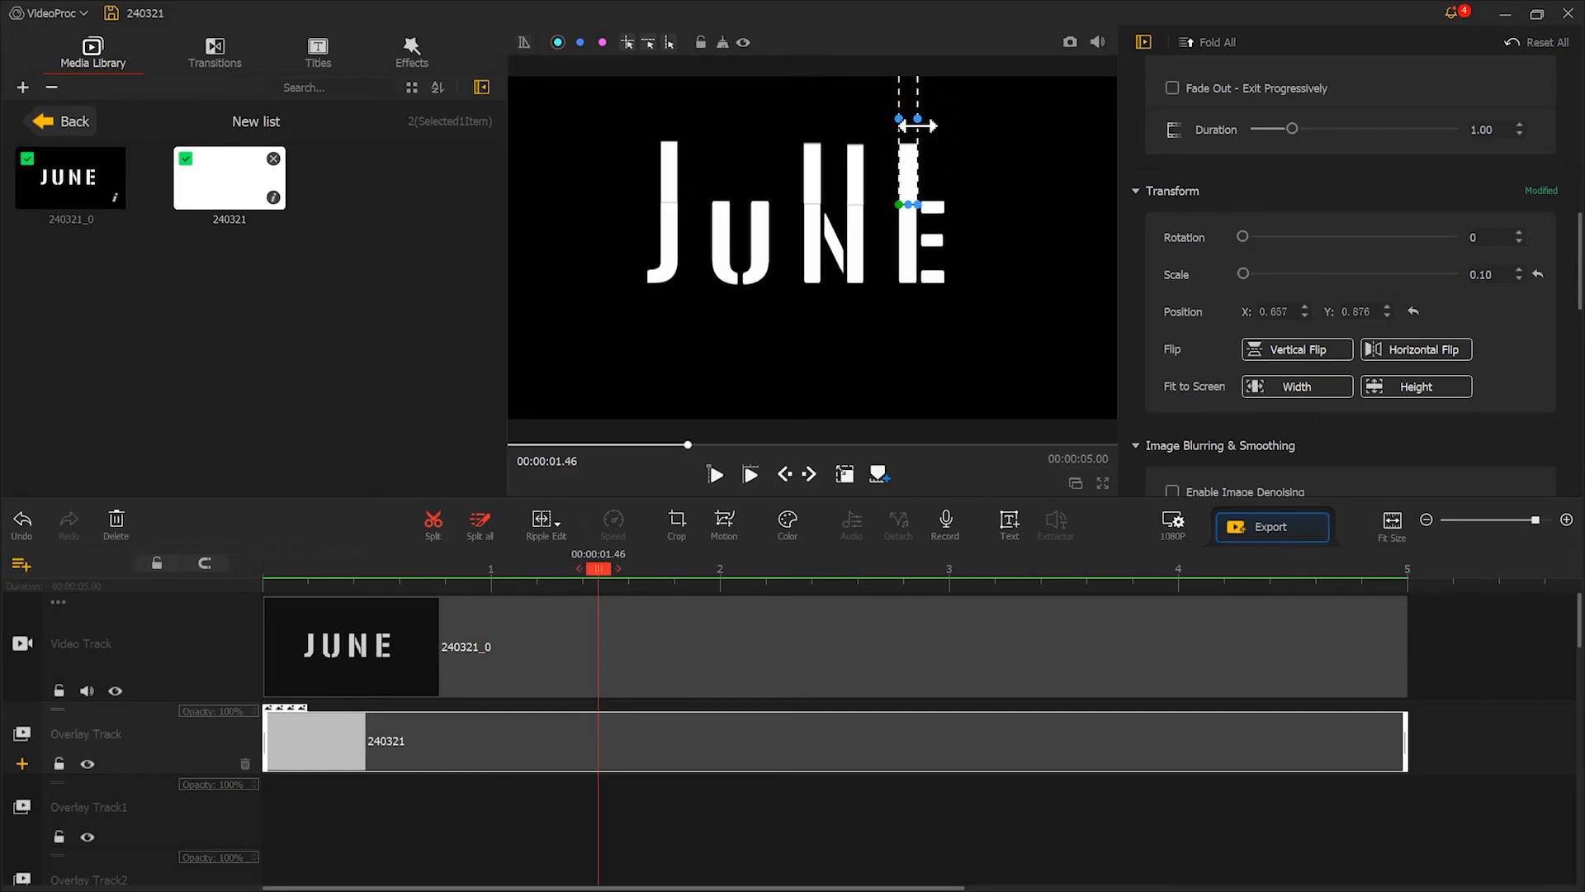
left_click(988, 473)
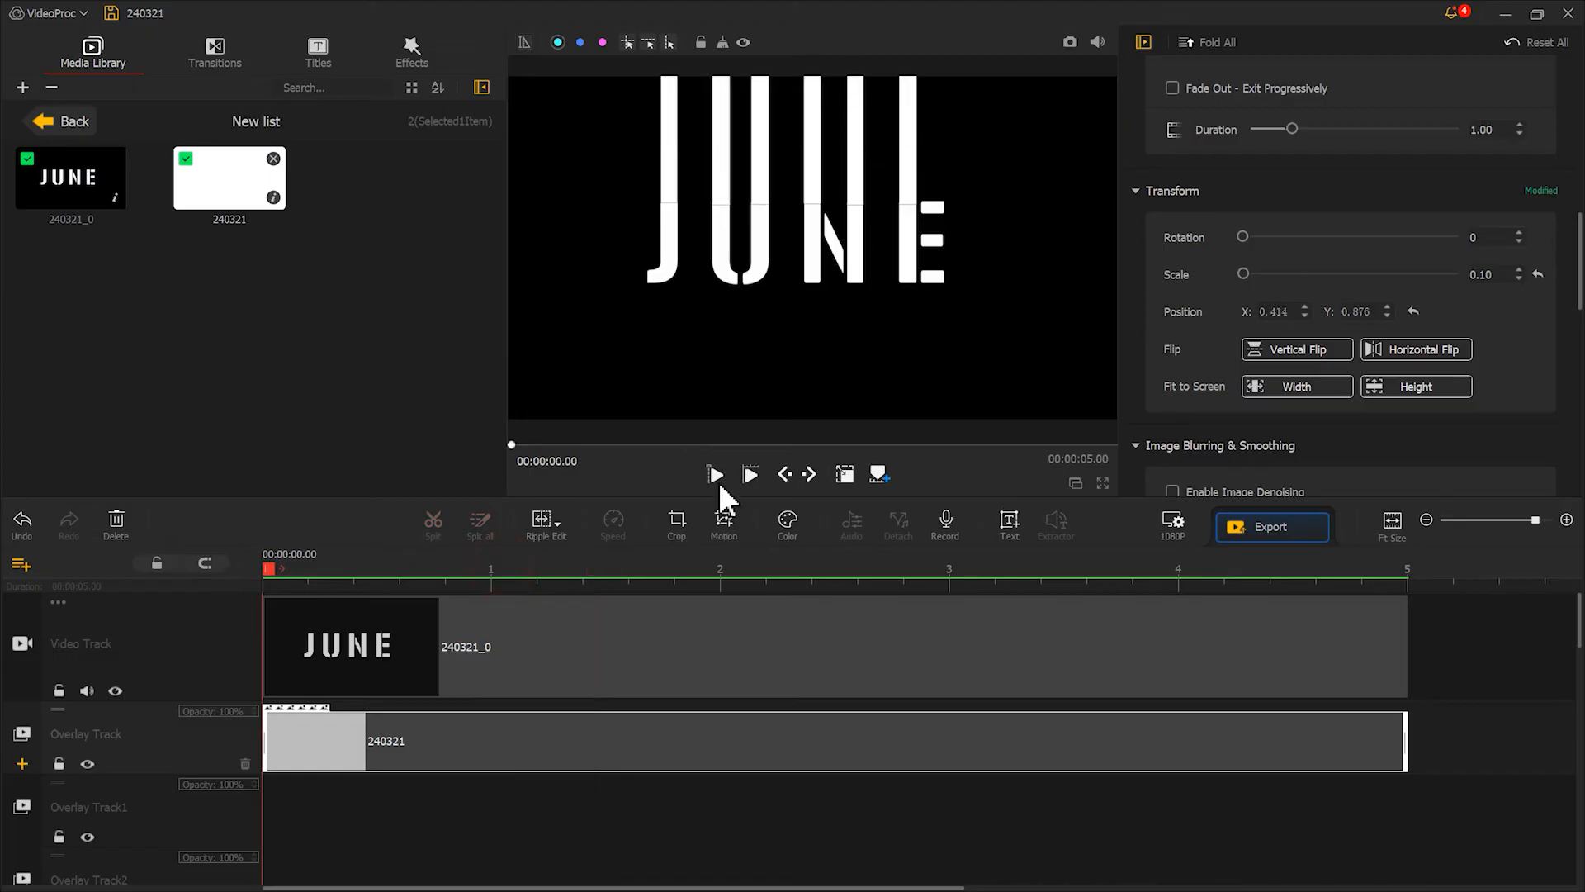
left_click(717, 480)
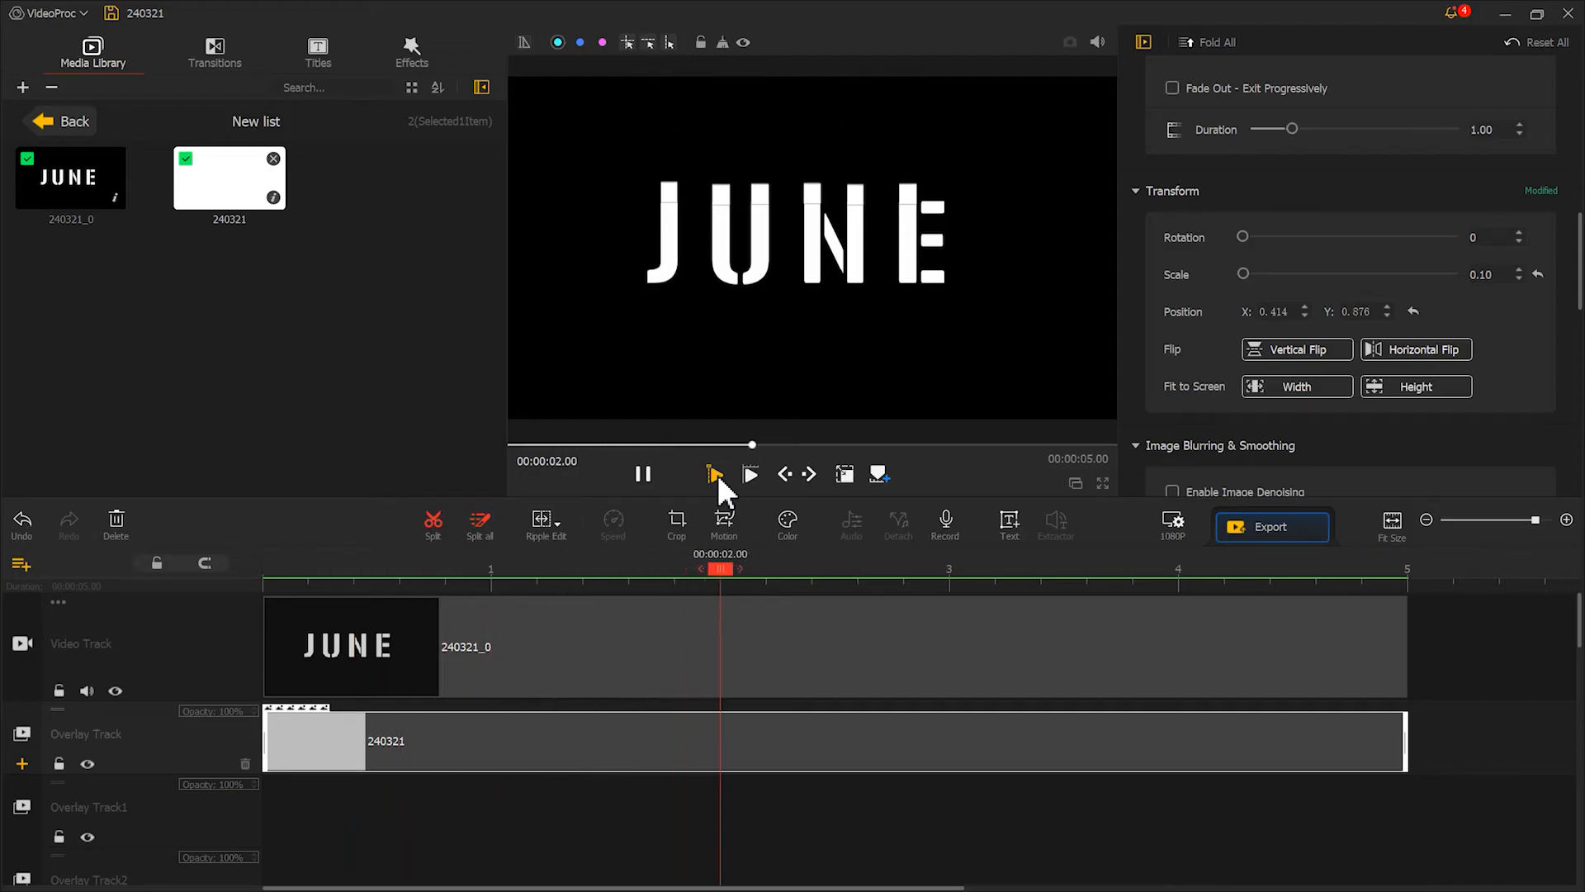
left_click(640, 472)
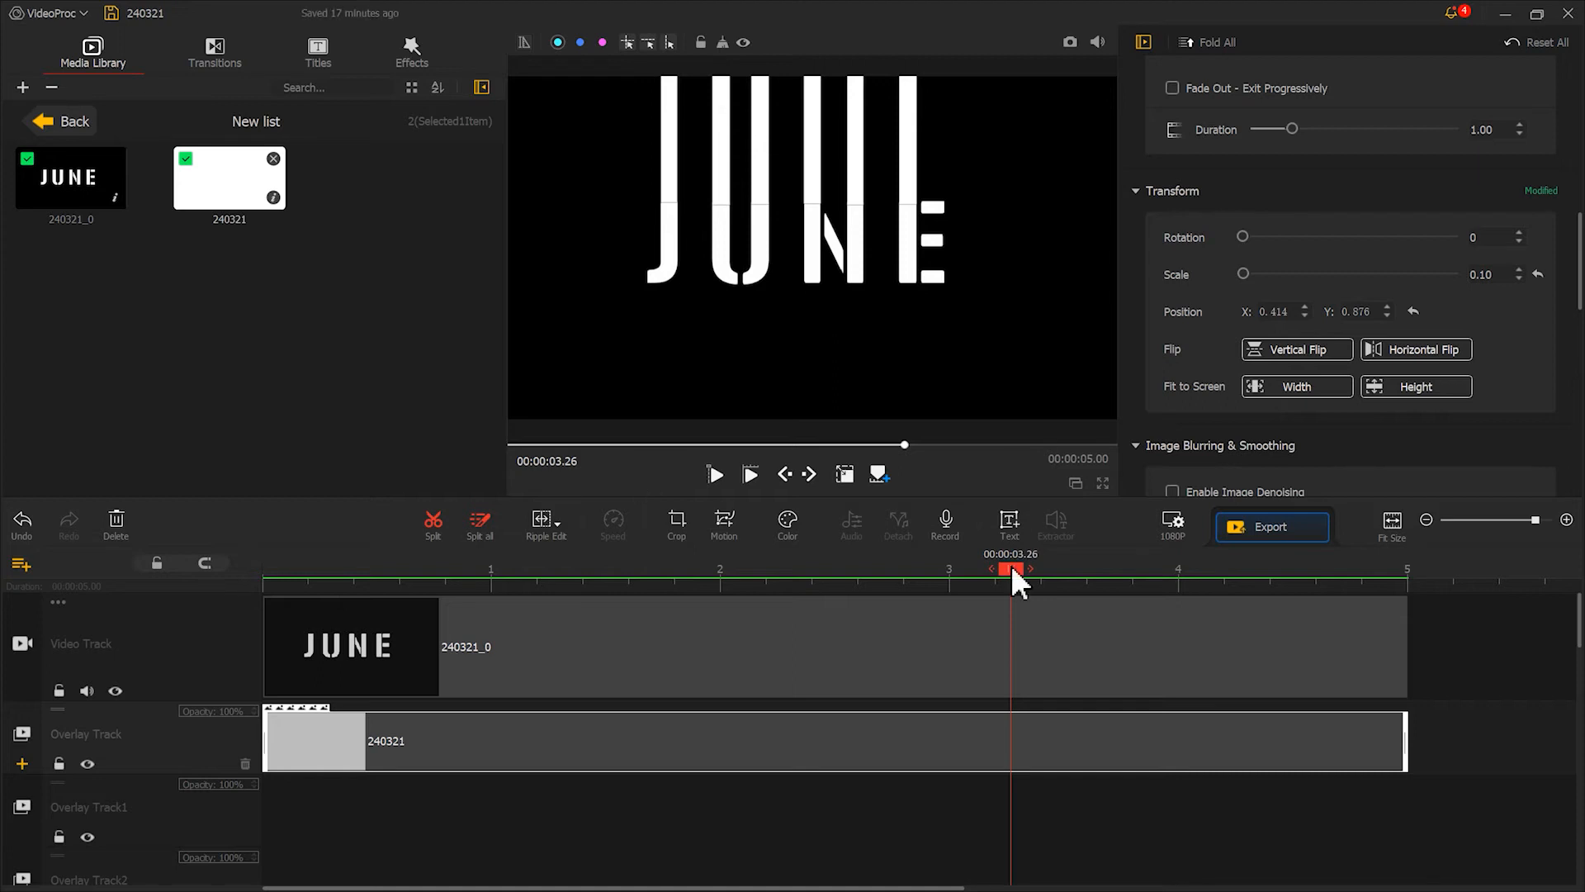
Copy the strip clip from the first overlay track to the start of Overlay Track1
right_click(486, 744)
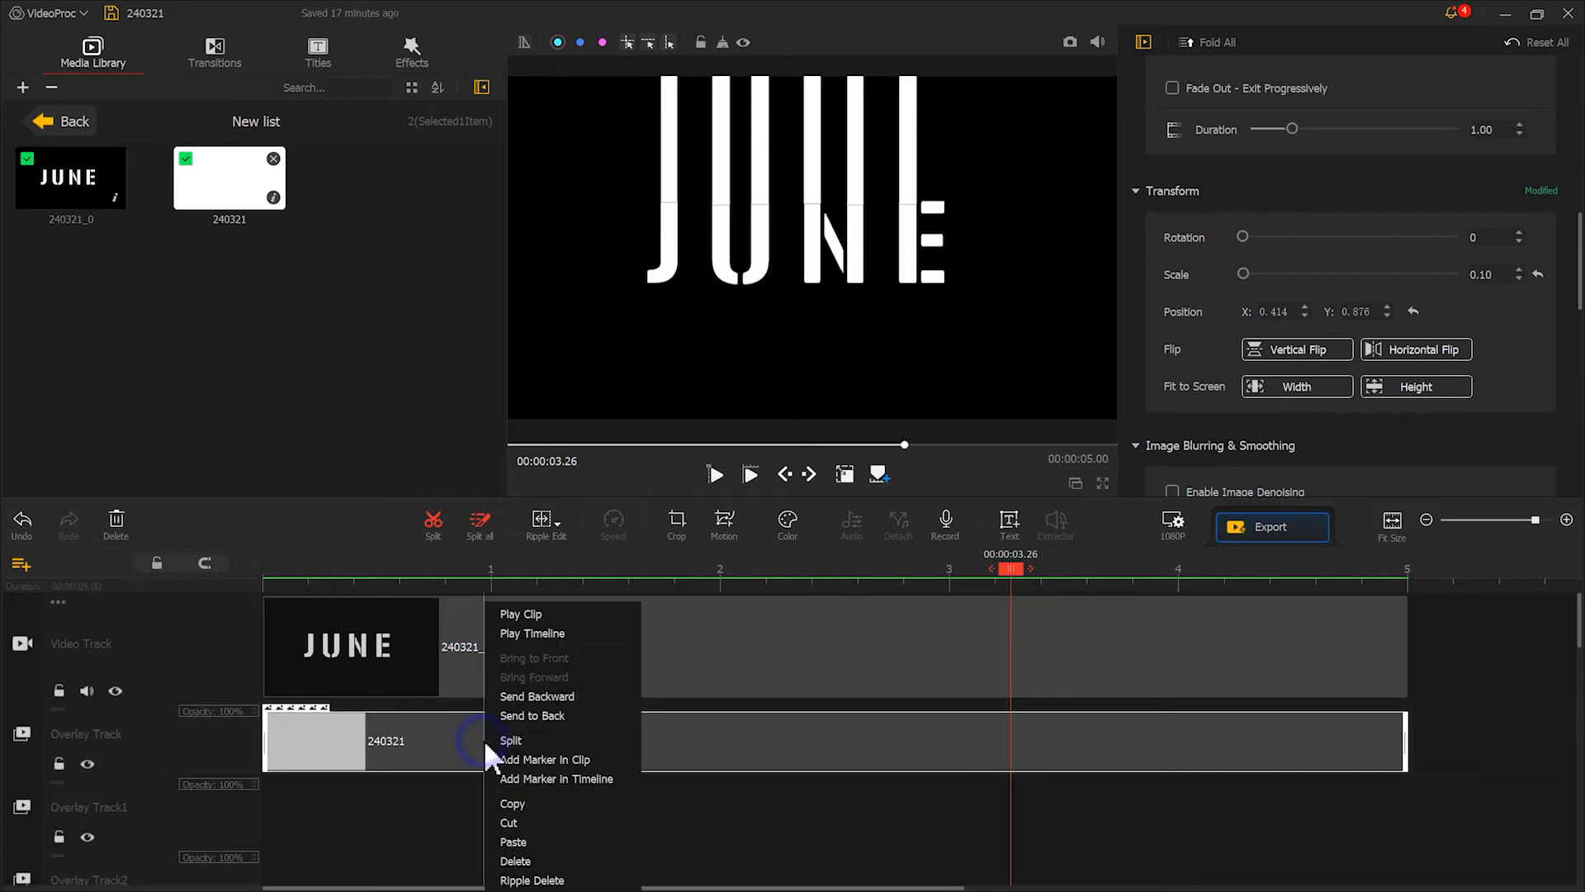
left_click(511, 799)
right_click(513, 797)
left_click(545, 835)
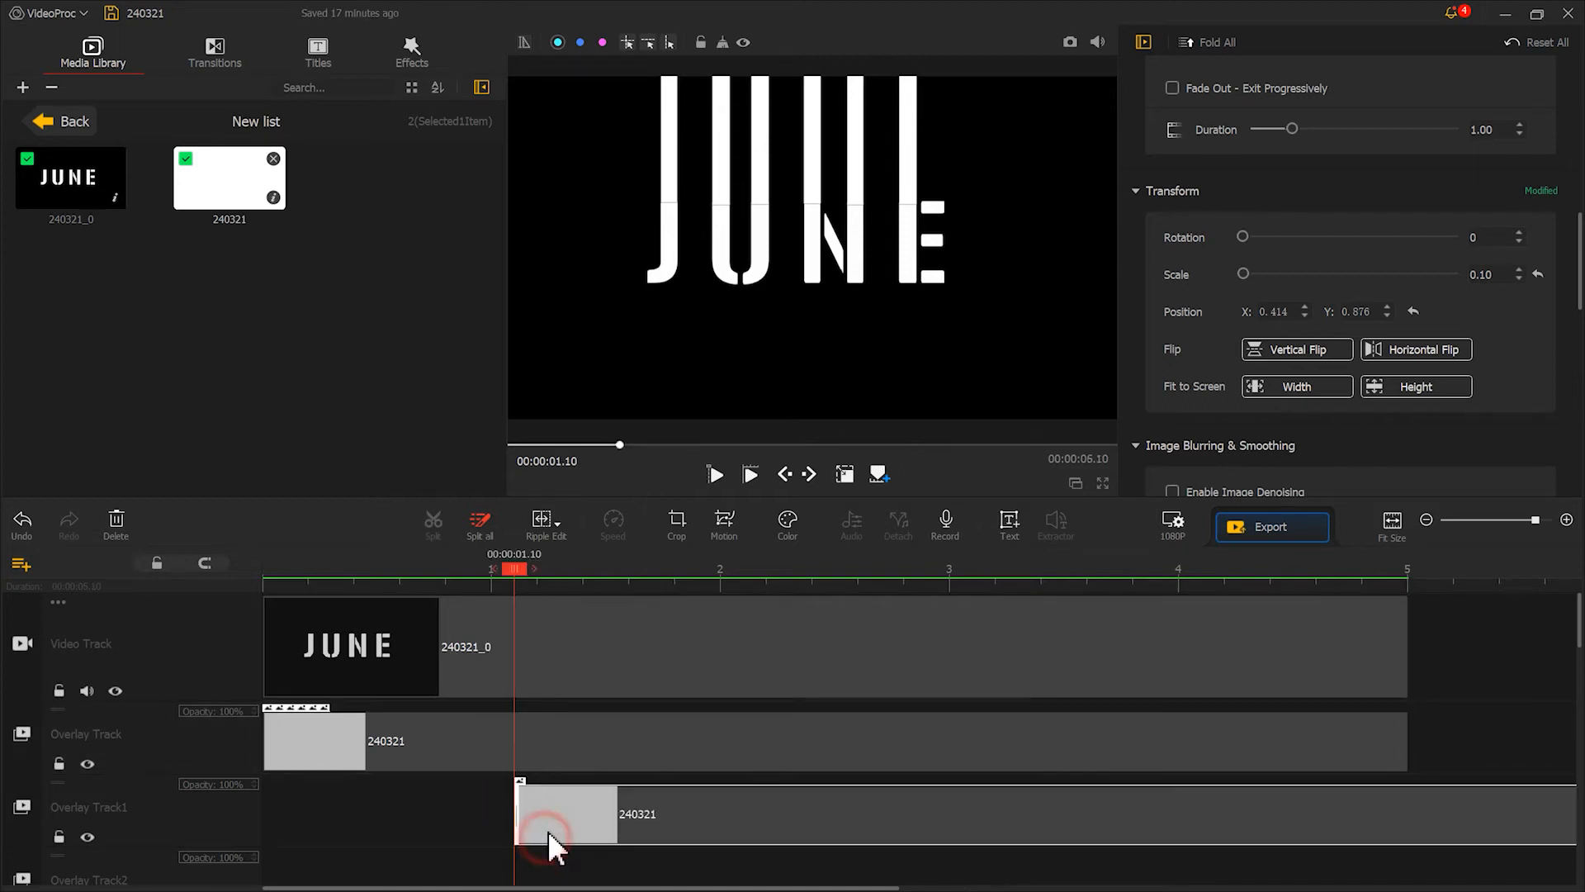
left_click_drag(612, 816, 255, 796)
Flip the copied strip vertically and fit it below the N's first stem at X 0.500, Y 0.152, scale 0.08
left_click(845, 476)
left_click(1292, 358)
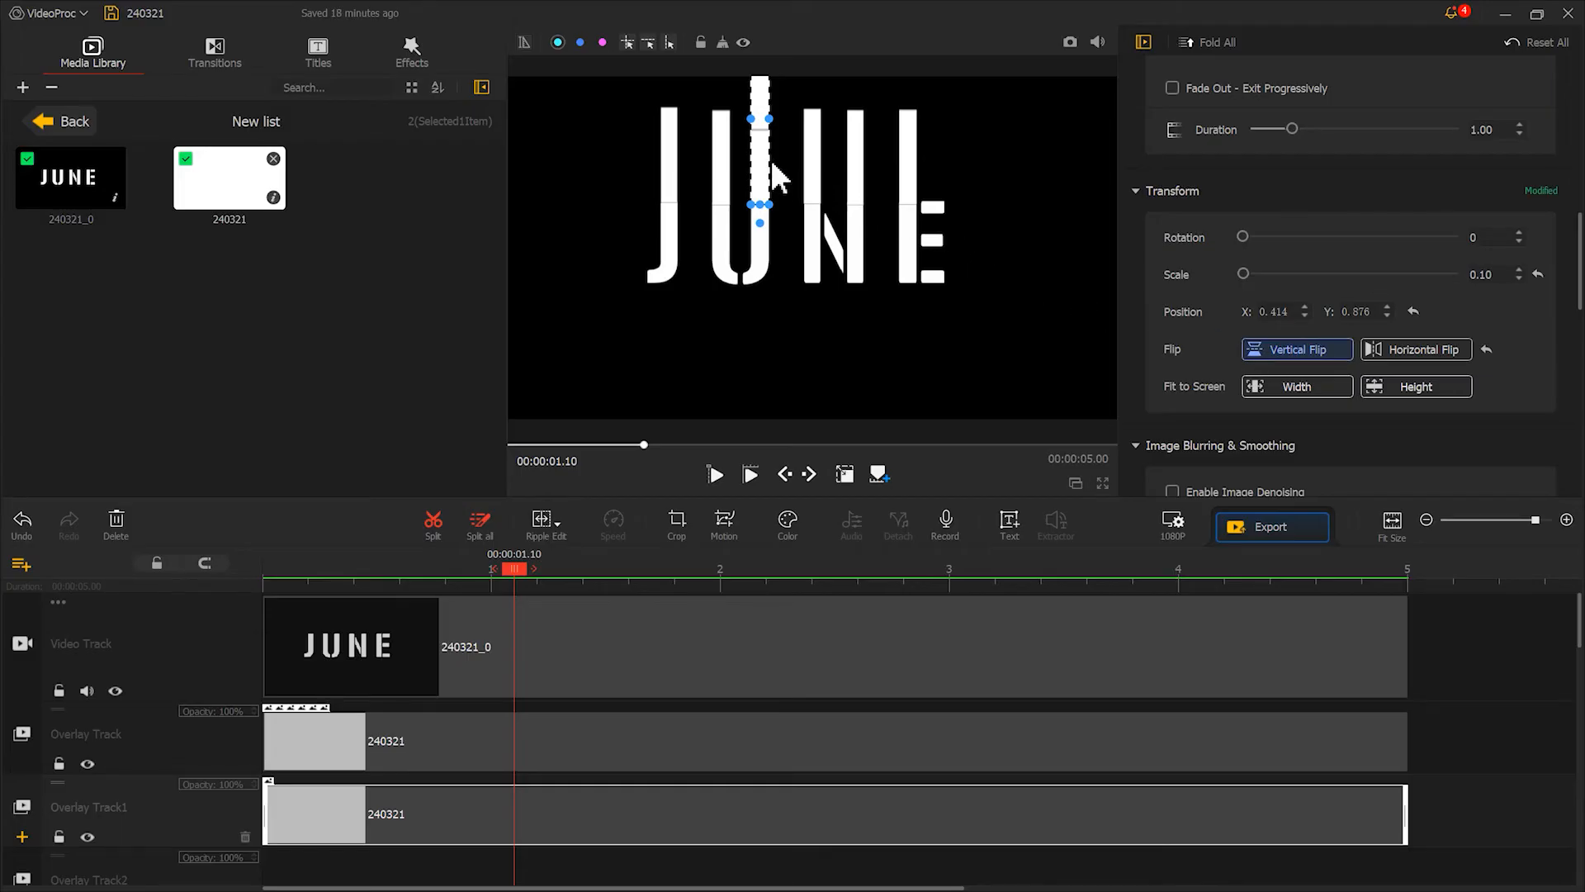
left_click_drag(768, 165, 816, 341)
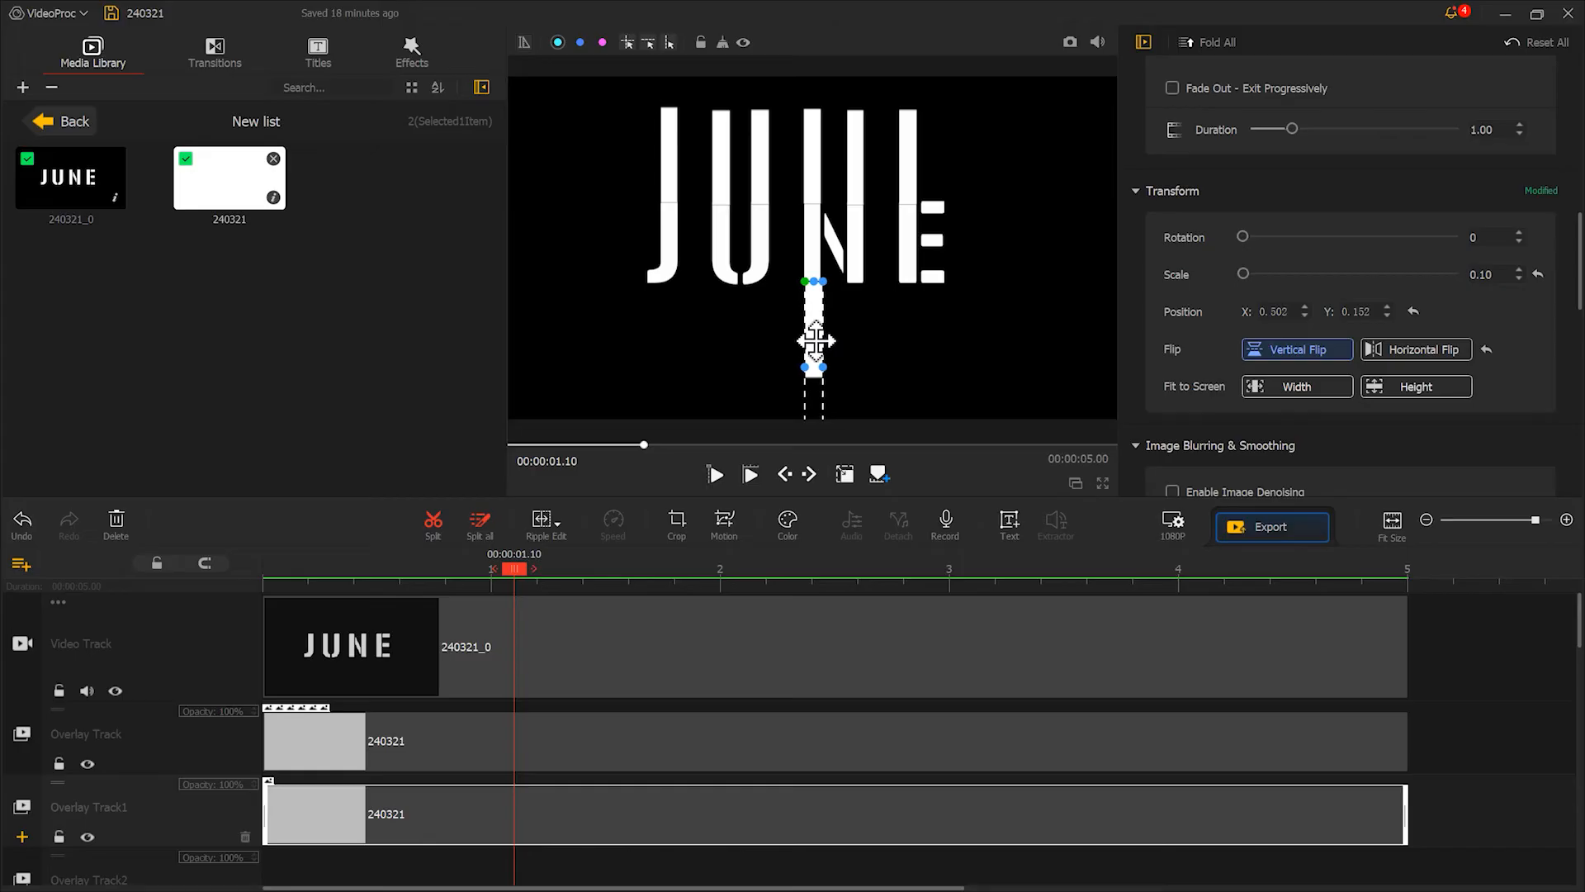
left_click_drag(824, 366, 820, 364)
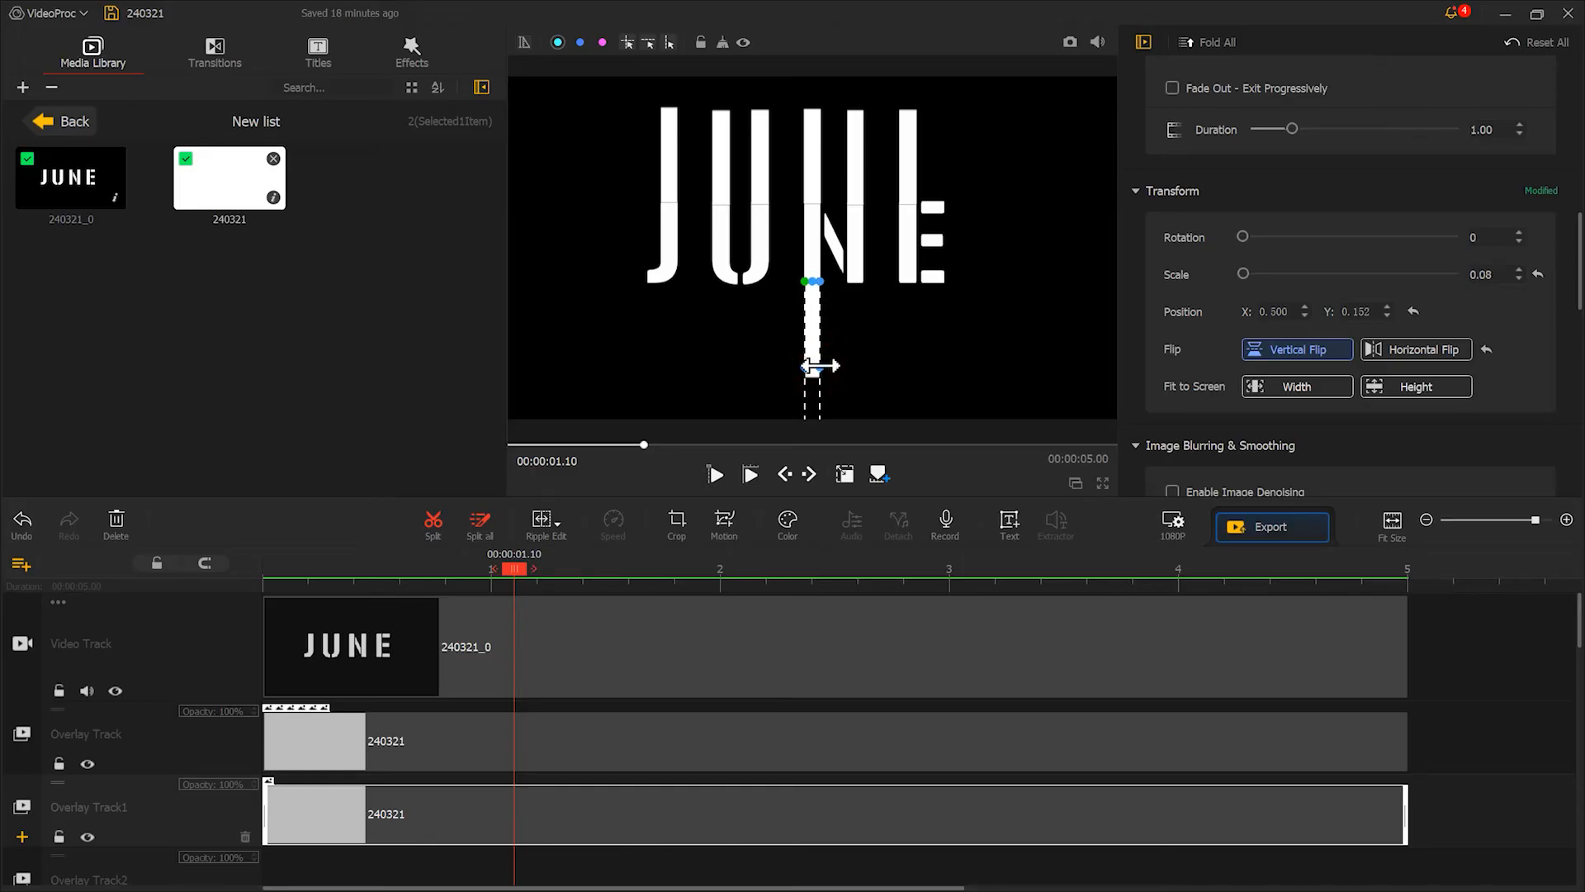
left_click(918, 457)
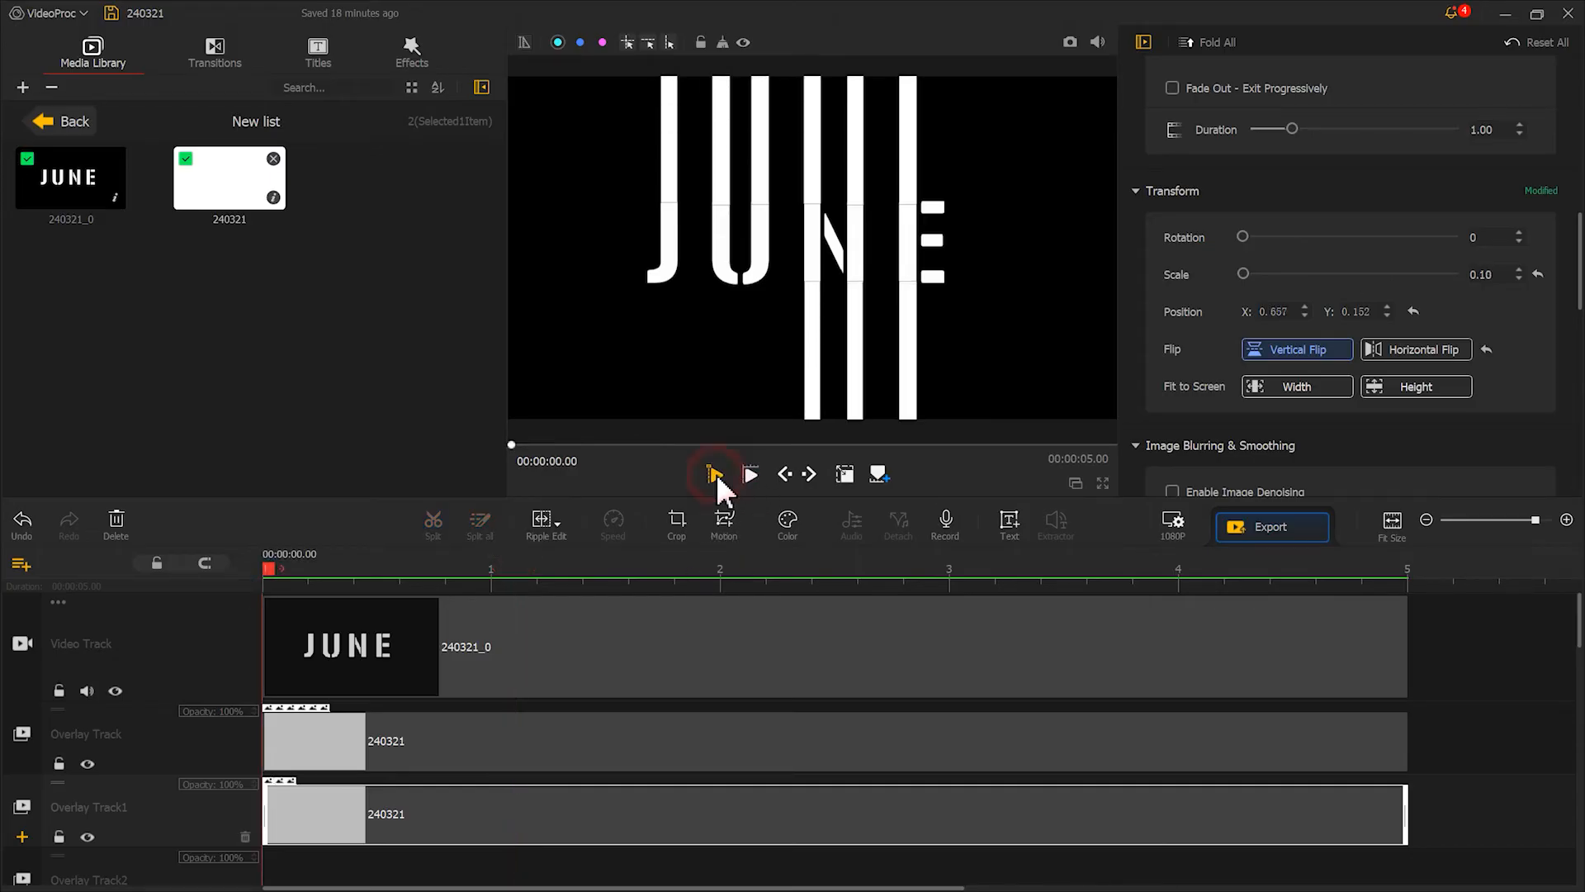
Preview the title animation and review the motion keyframes of the strip above the J at 00:00:00.48 and 00:00:03.00
left_click(715, 475)
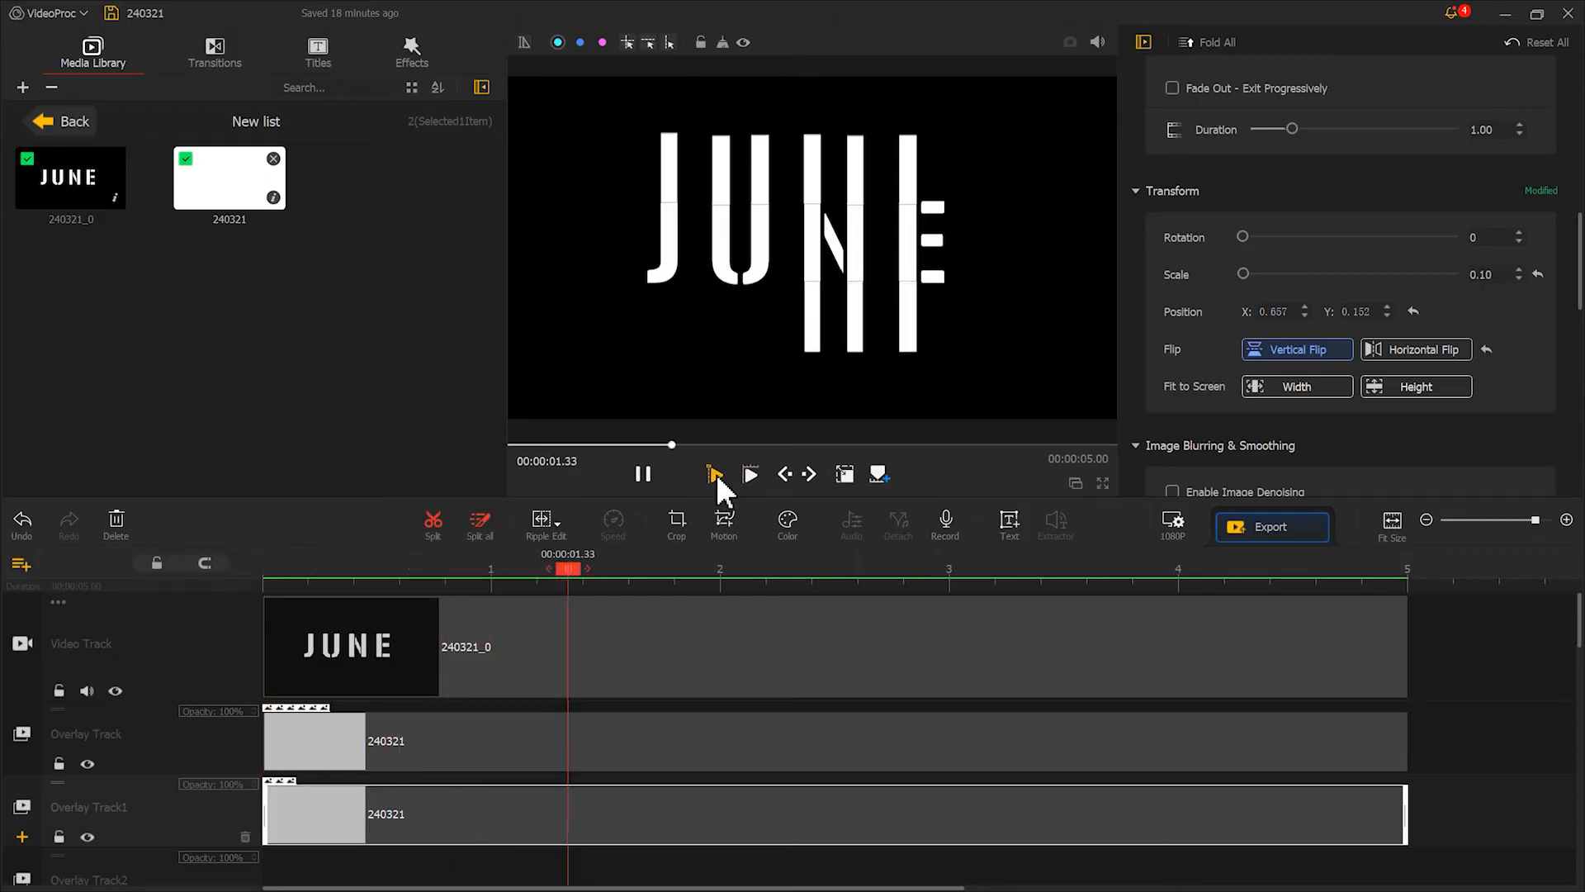
left_click(643, 477)
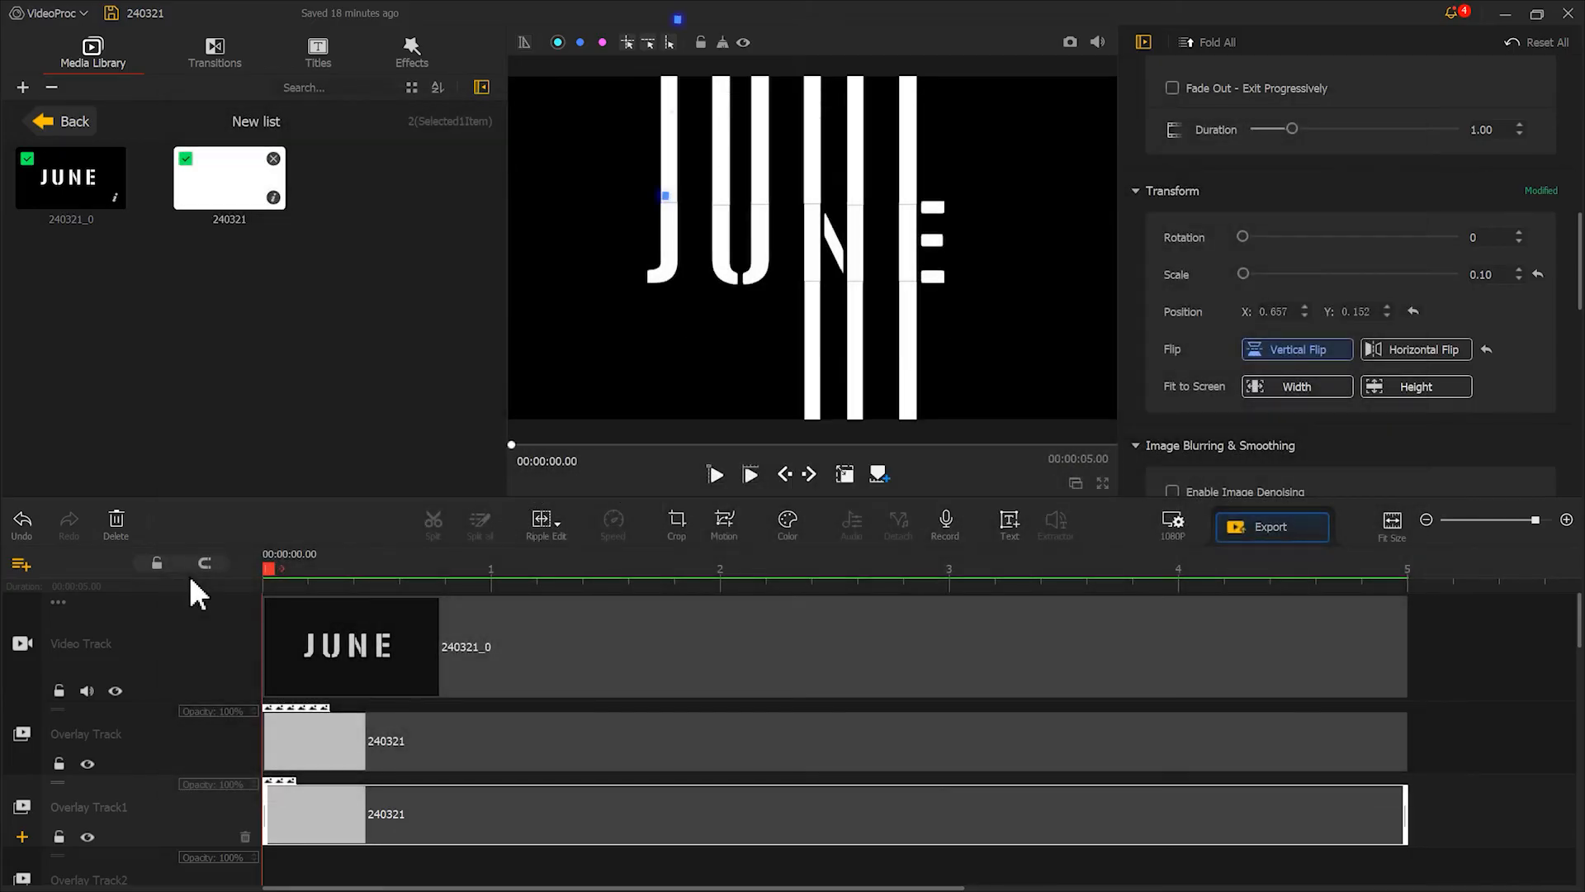
left_click(672, 158)
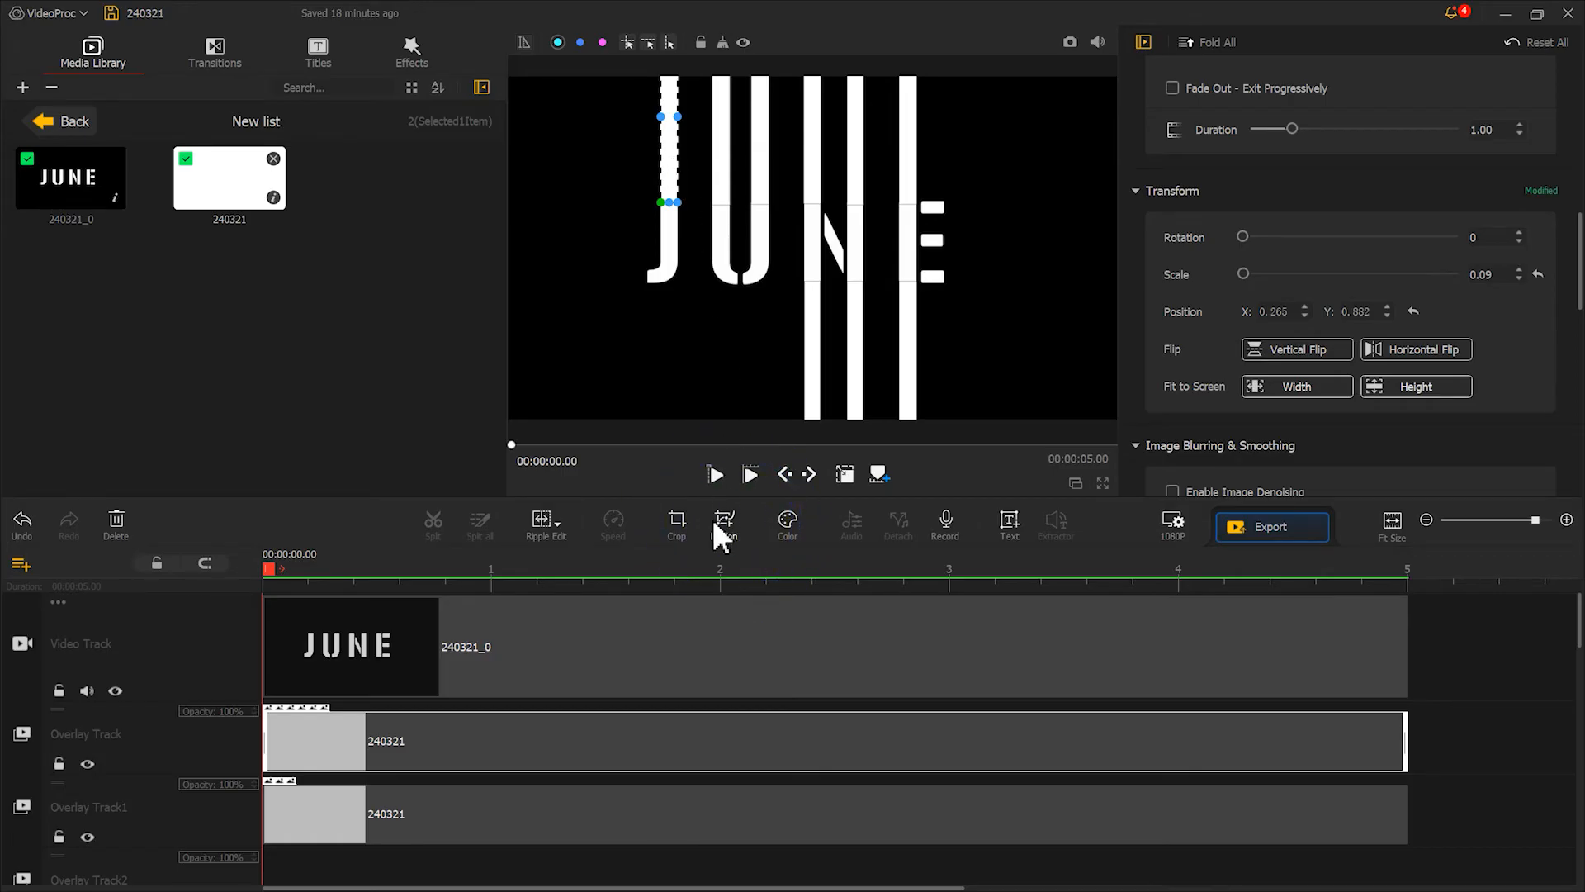
left_click(717, 525)
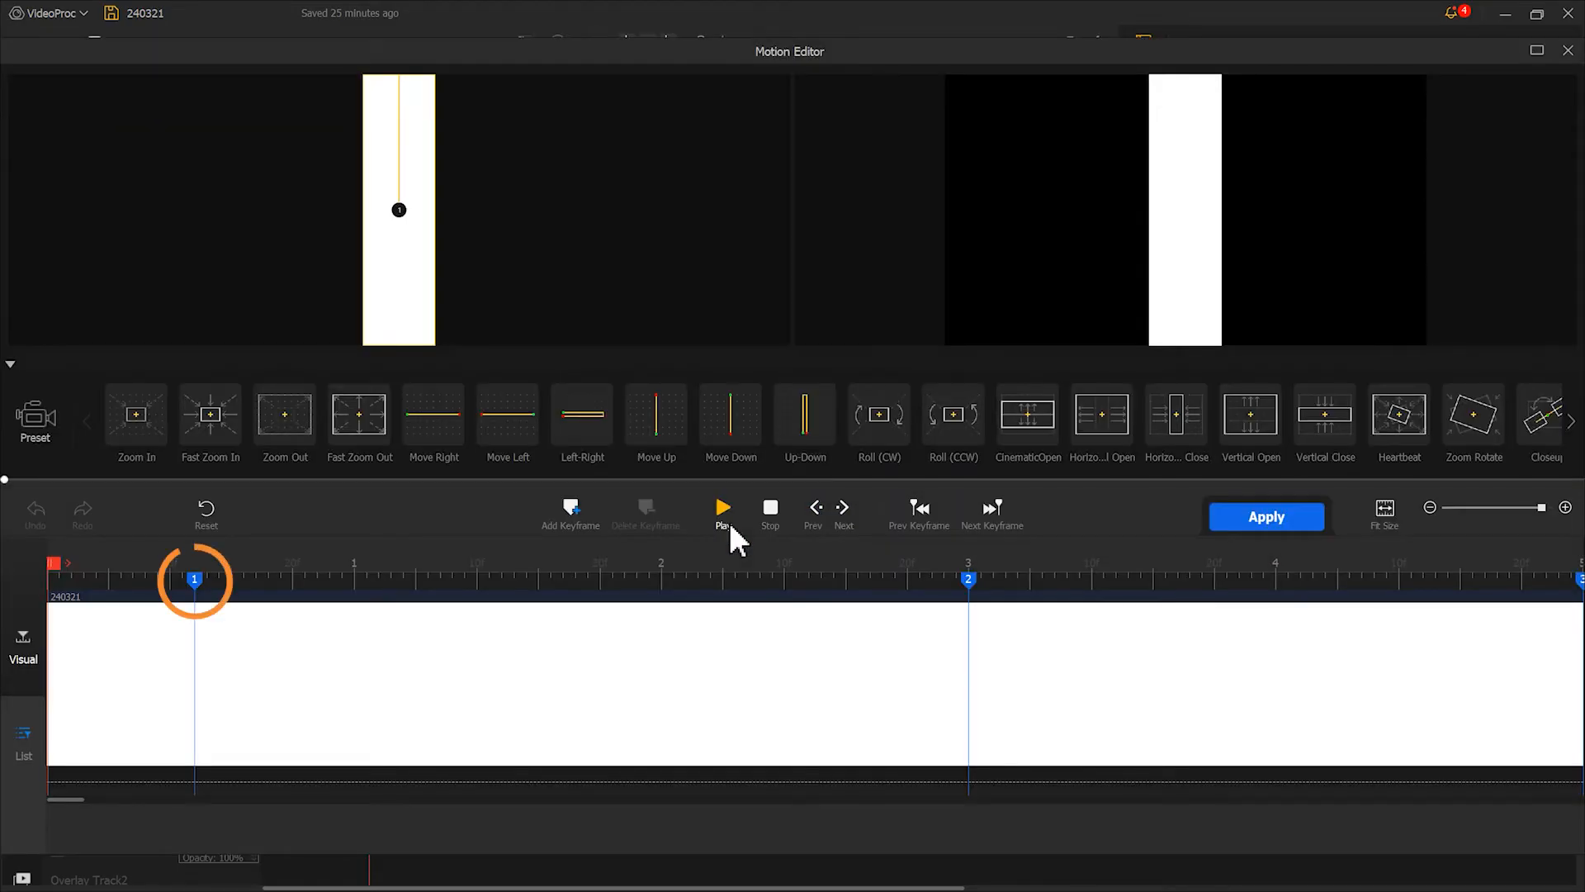
left_click(195, 579)
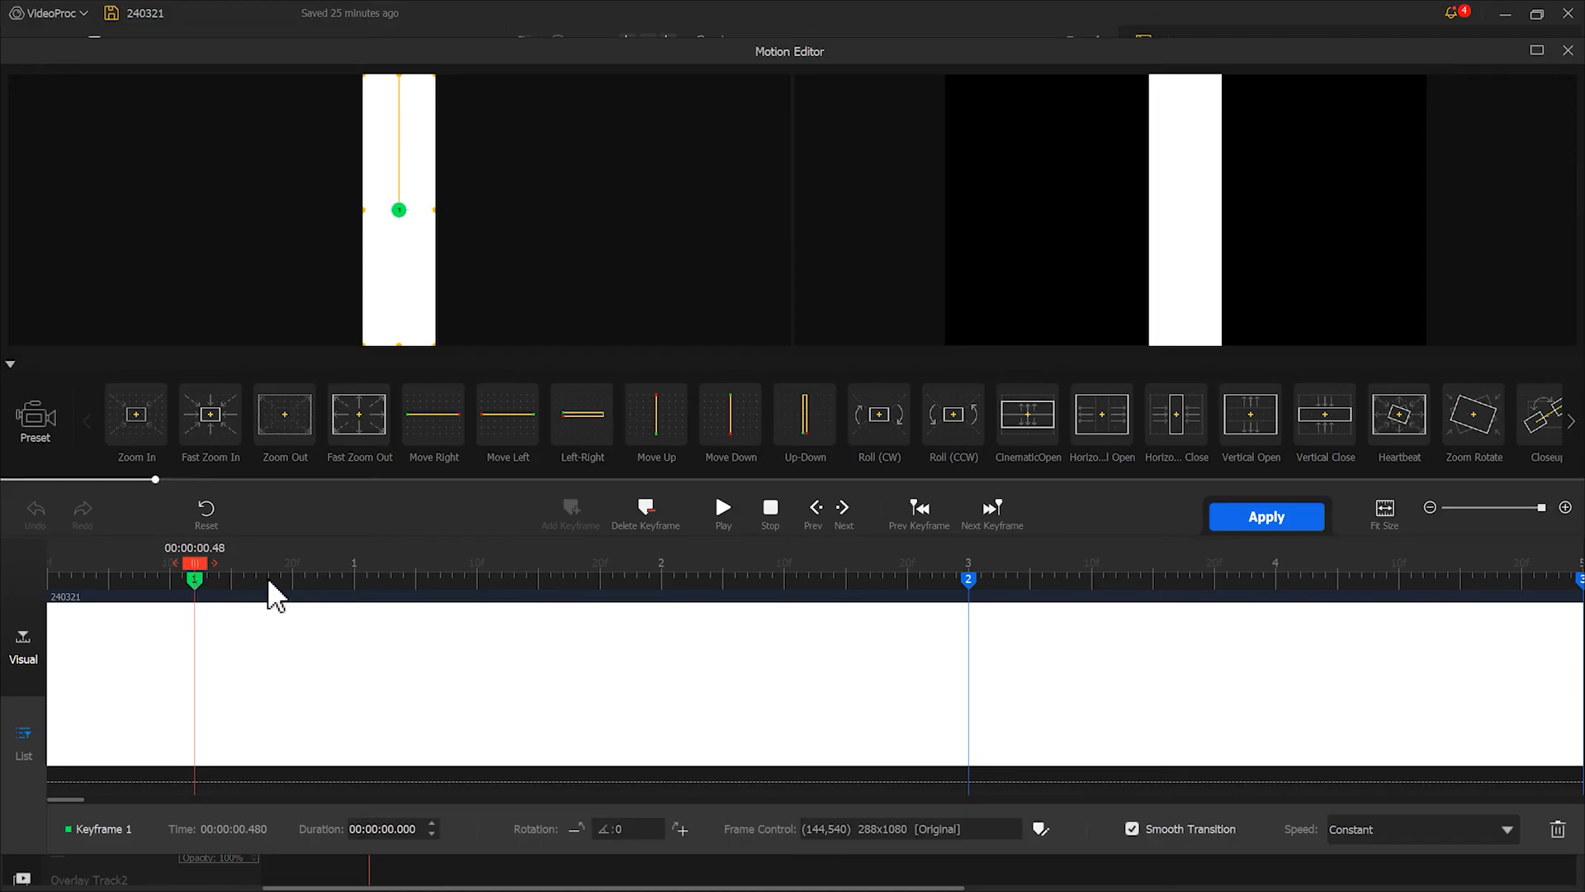
left_click(969, 581)
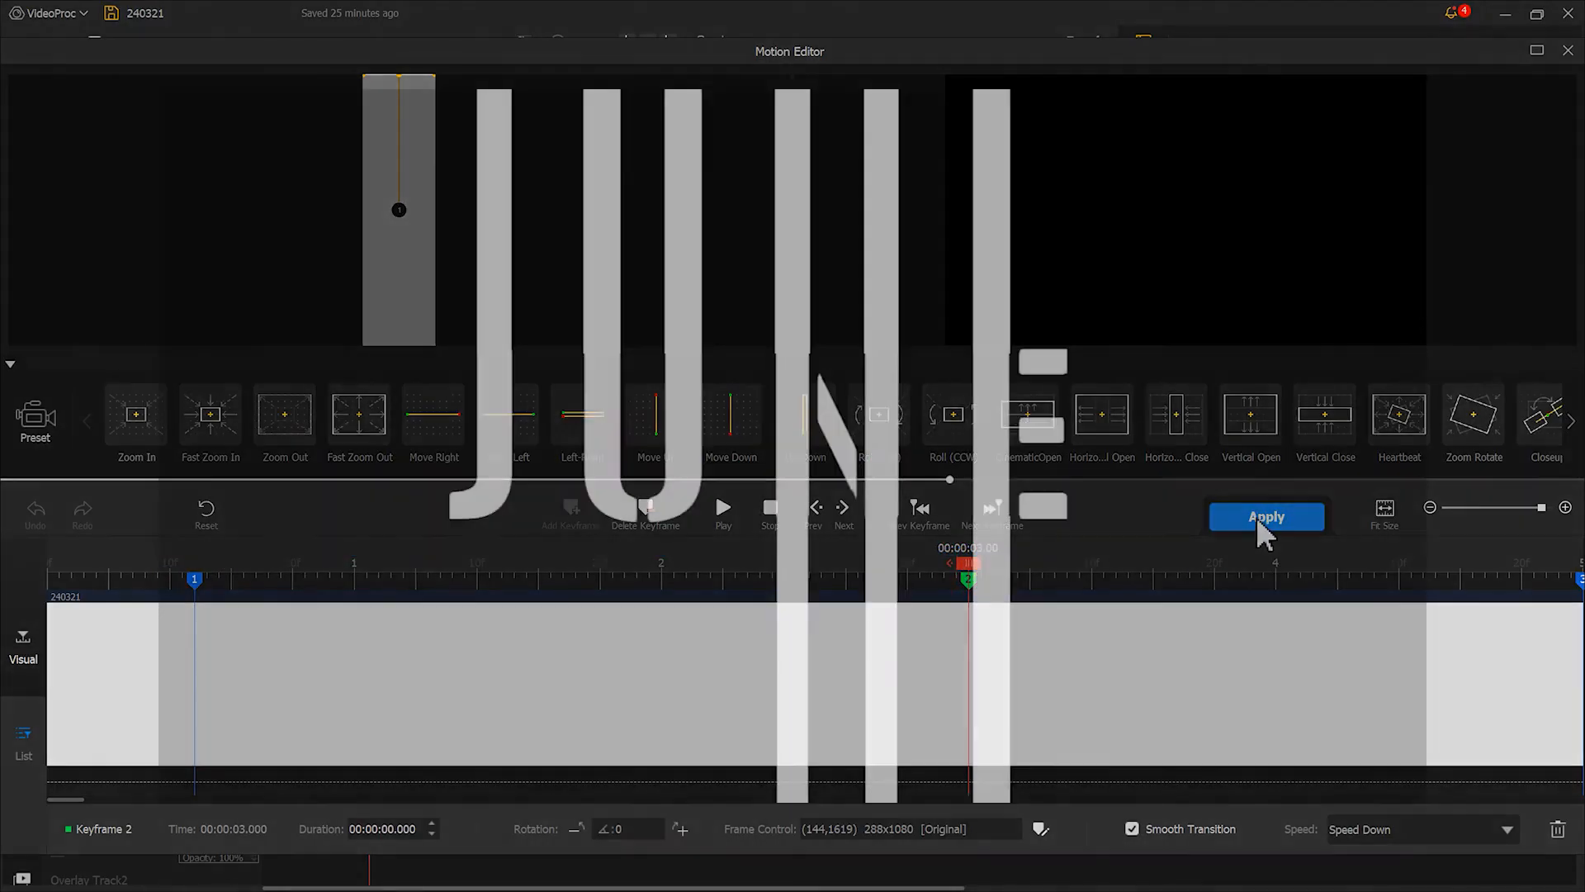
left_click(1265, 517)
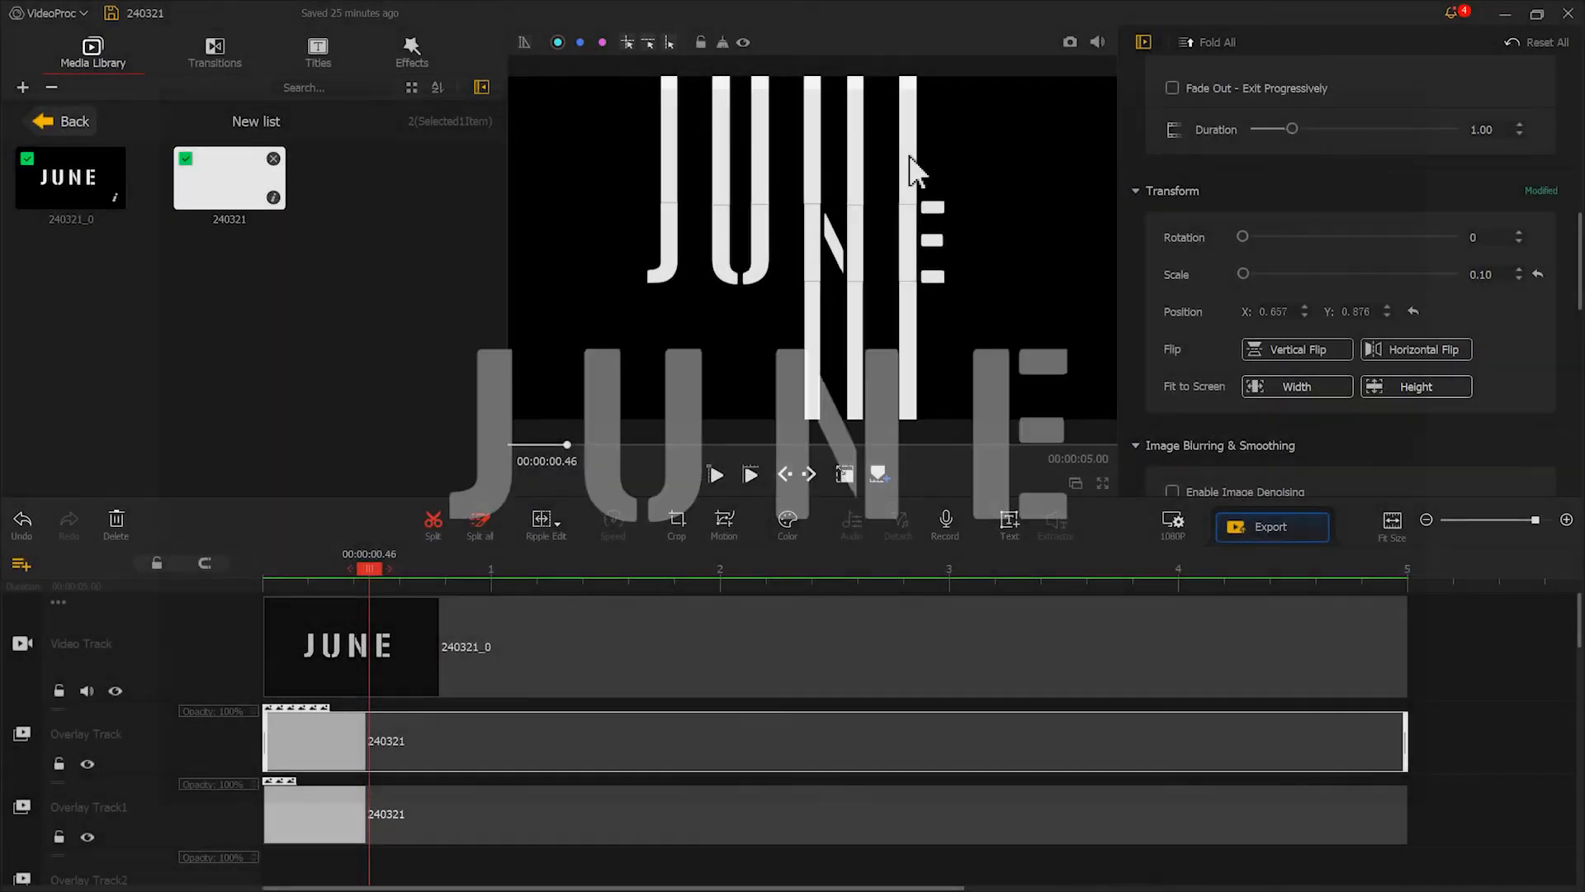
Move the first motion keyframe of the strip below the E's stem to 00:00:00.28
left_click(913, 331)
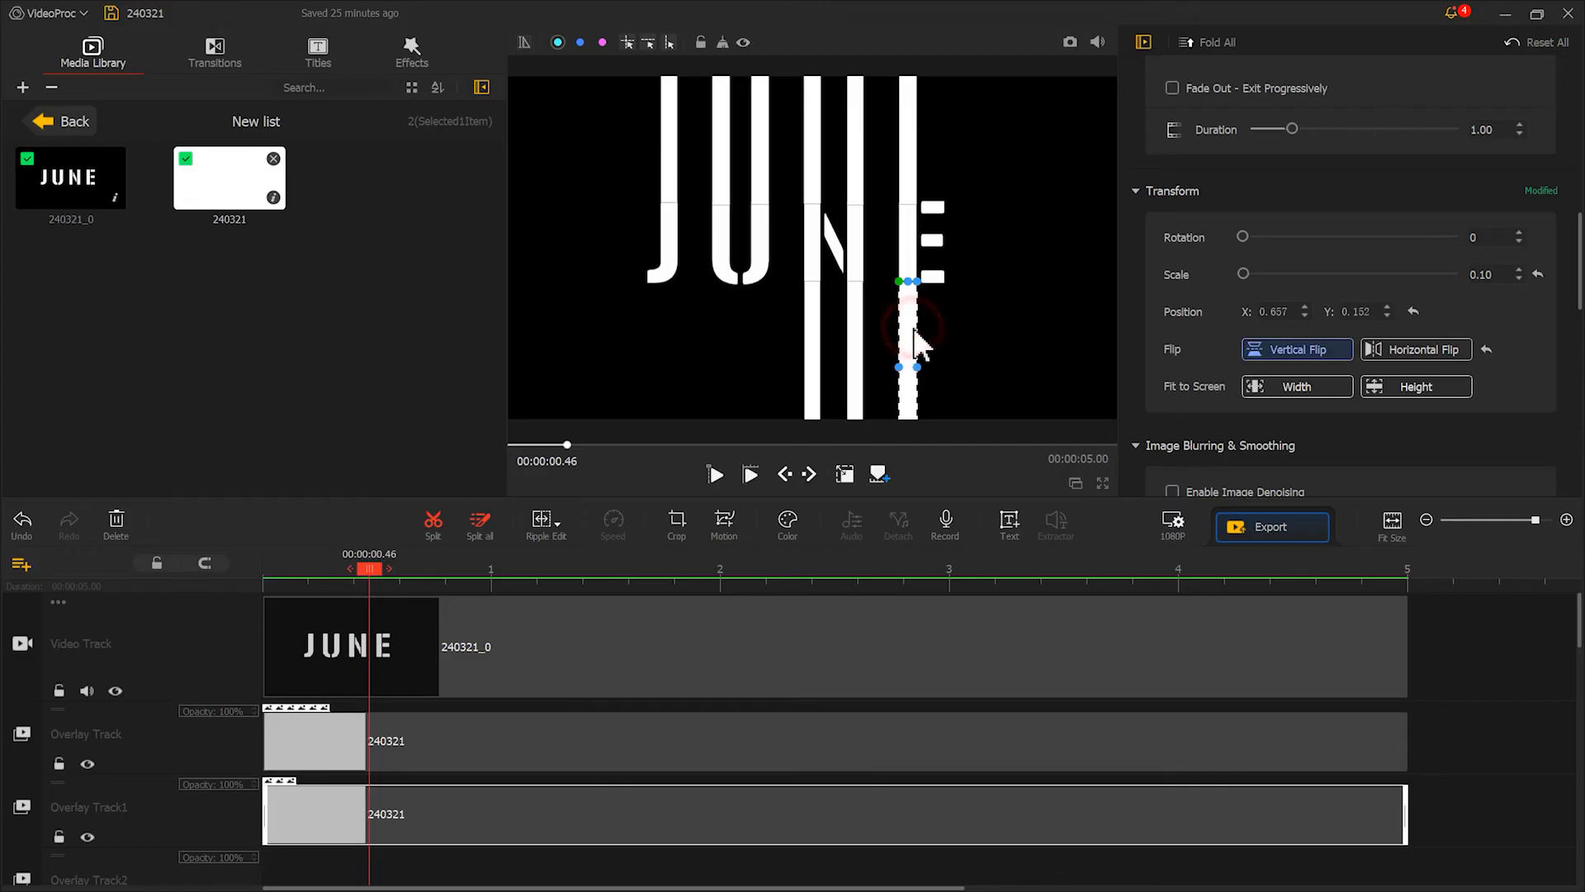
left_click(732, 522)
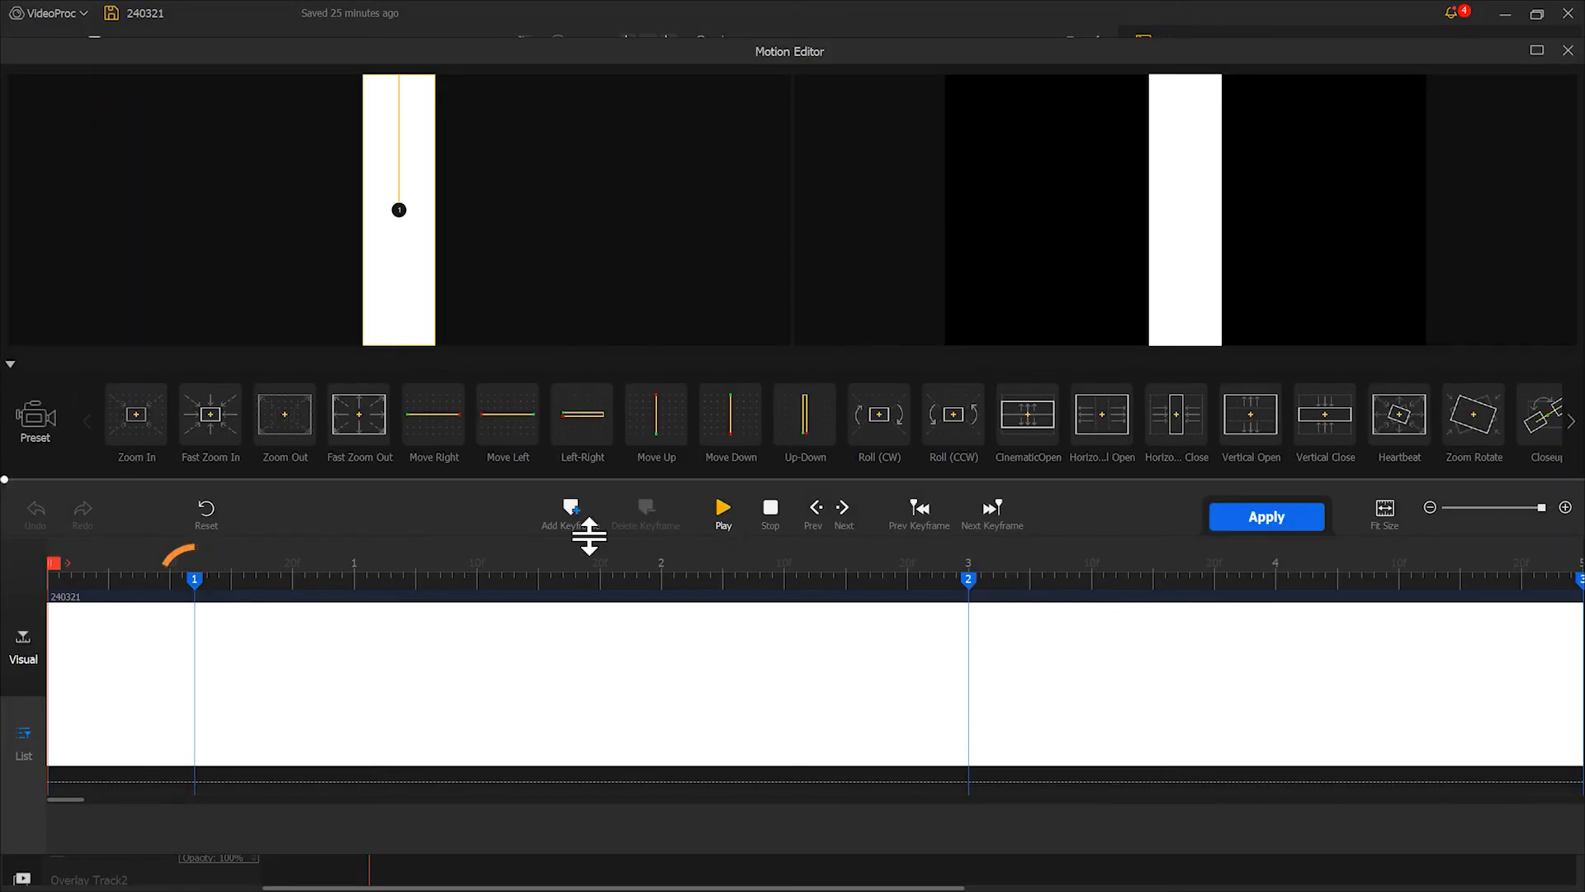
left_click(195, 579)
left_click_drag(196, 582, 134, 581)
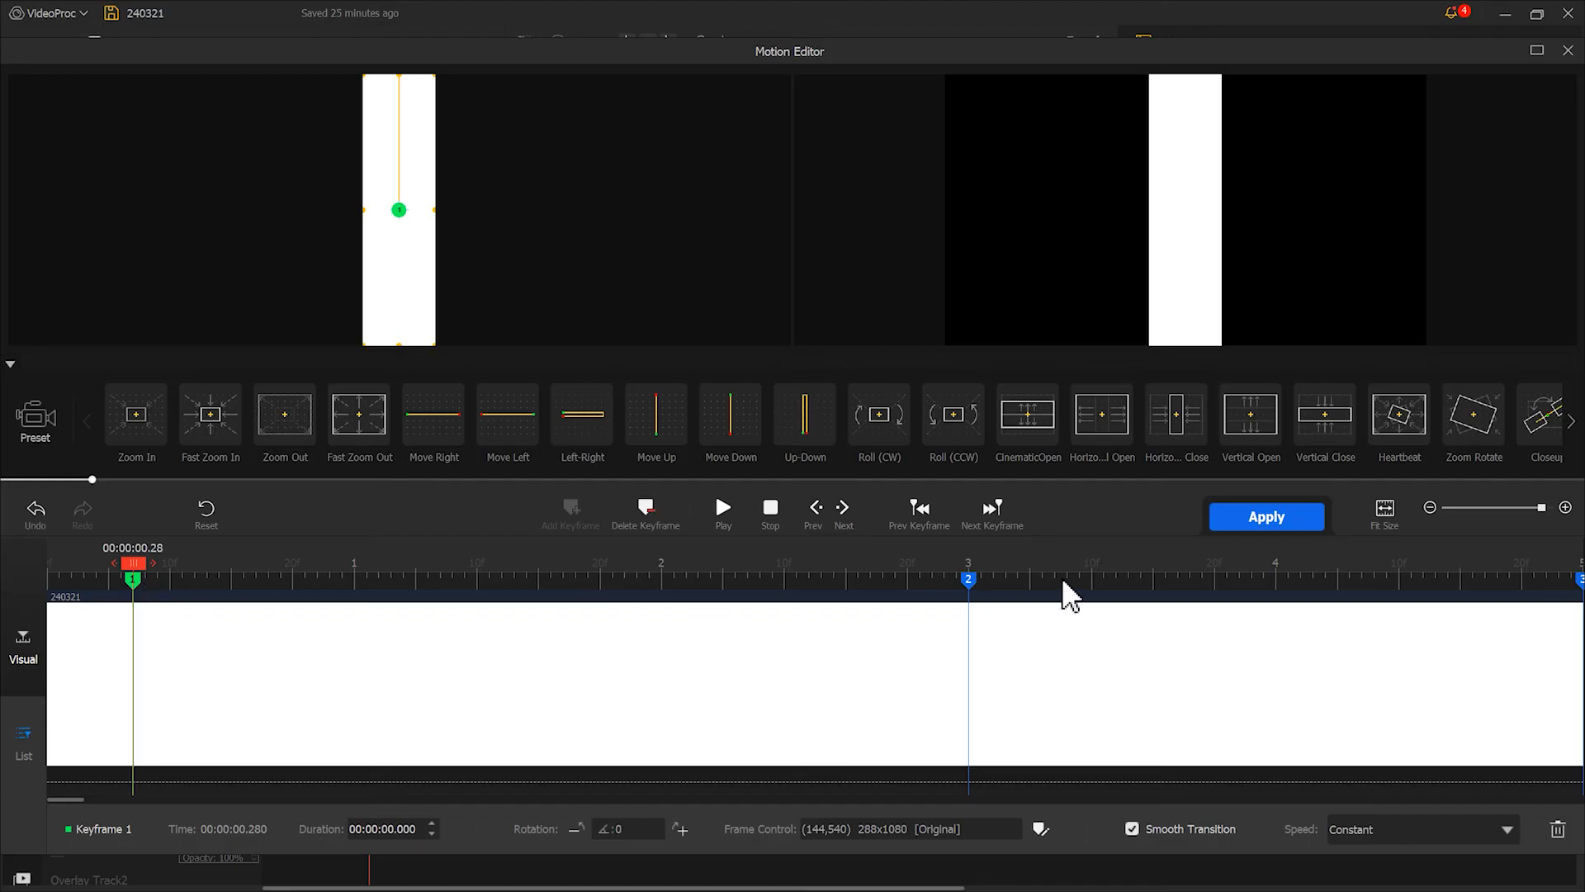
Apply the motion of the strip below the E's stem, and move the first motion keyframe of the strip above it earlier
left_click(1241, 519)
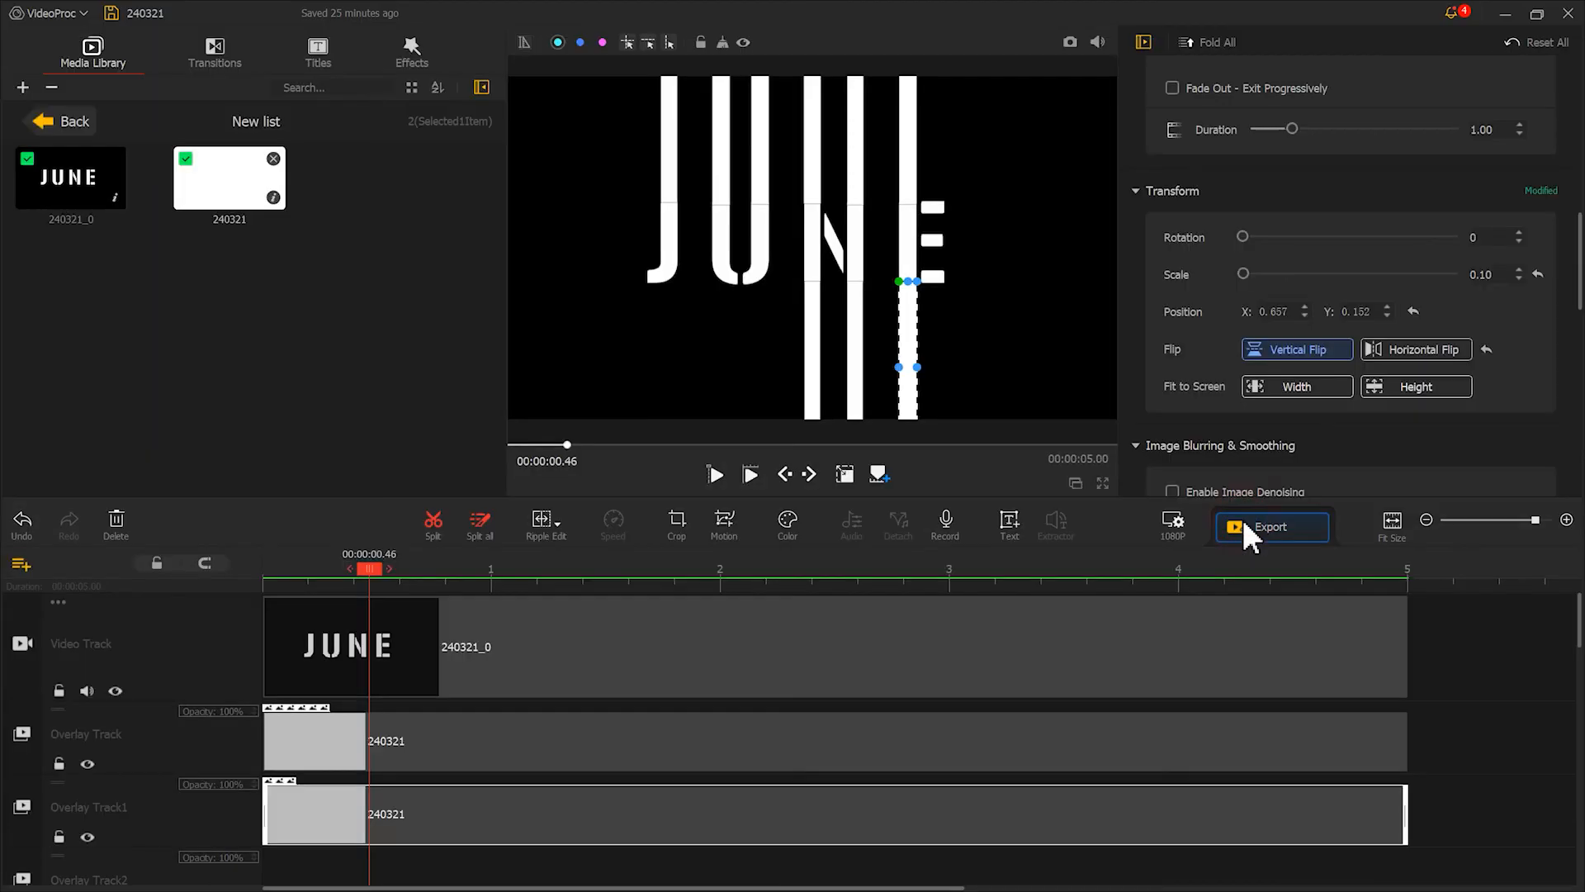
left_click(911, 150)
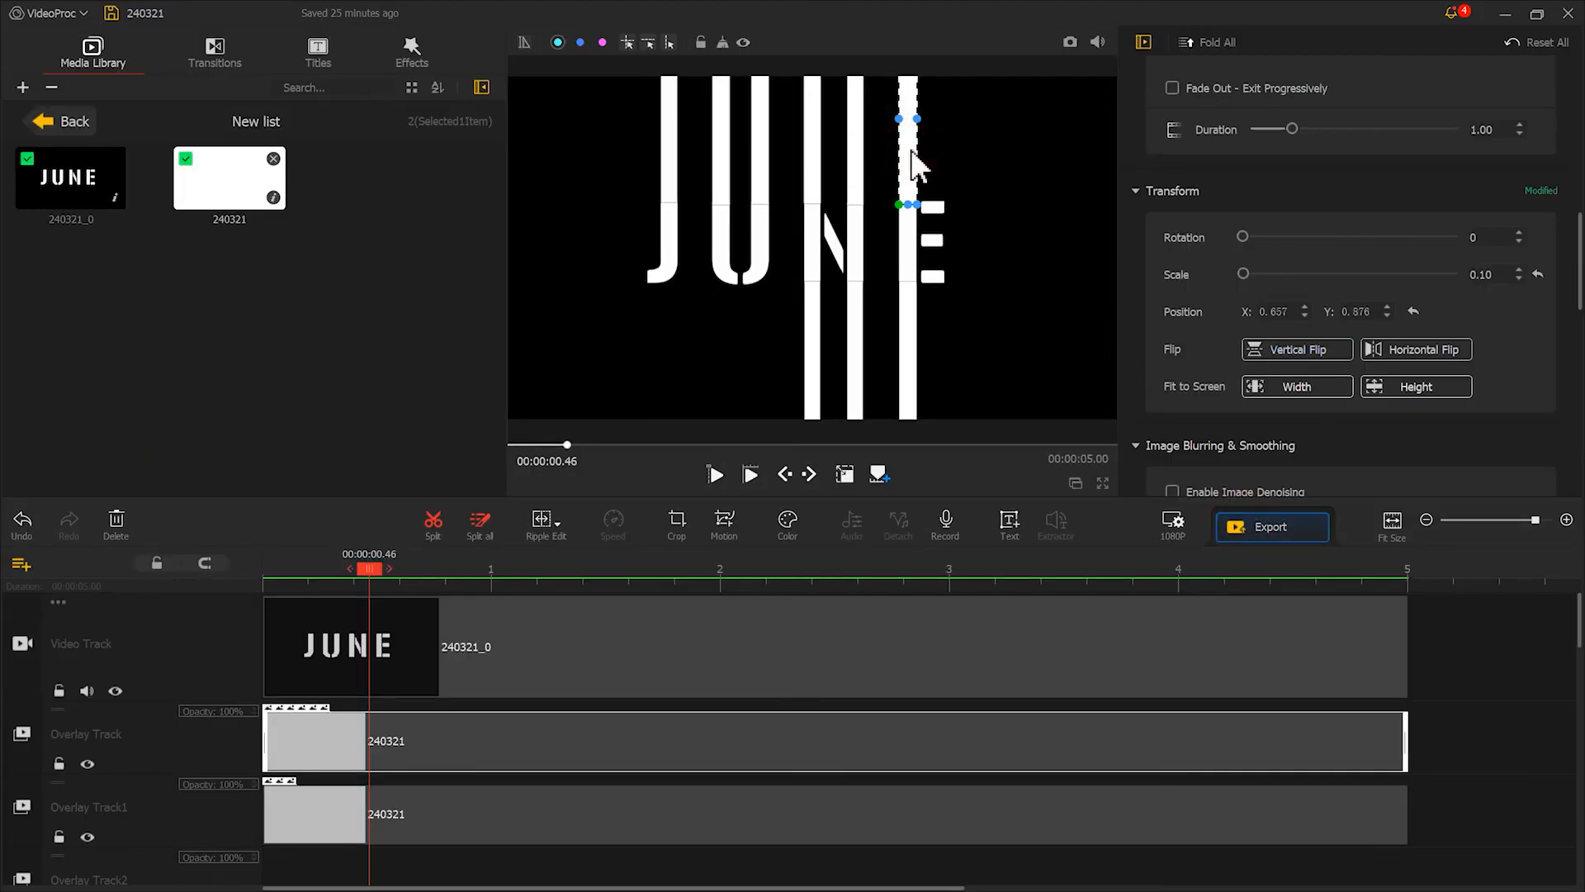
left_click(731, 519)
left_click(195, 579)
left_click_drag(194, 579, 150, 579)
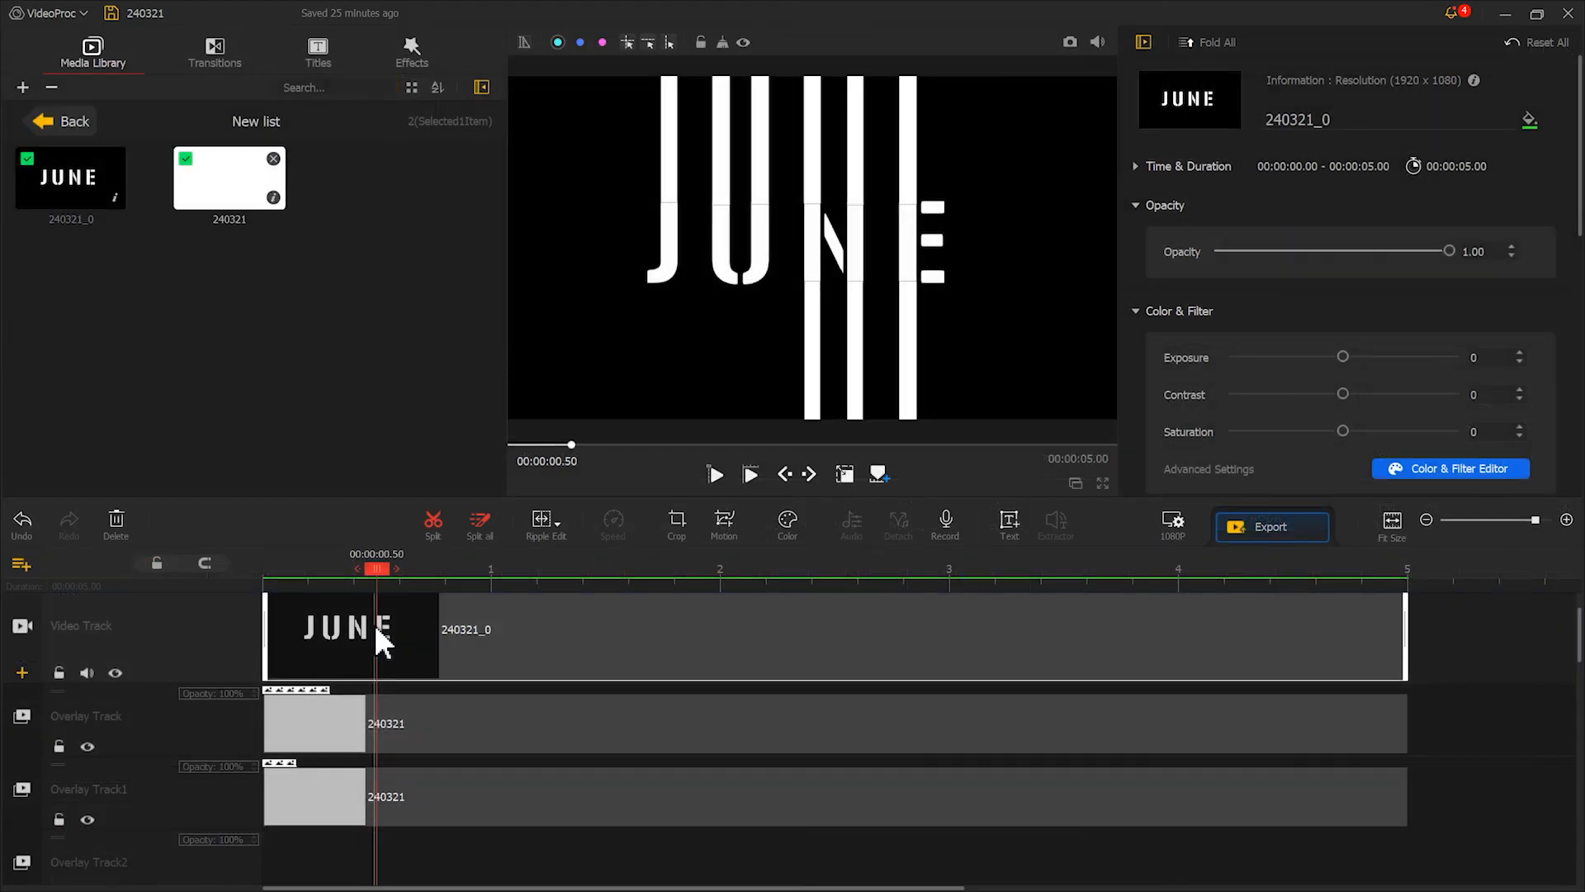
Move the JUNE title clip from the video track to the start of Overlay Track2 with the Lighten blend mode, and preview the animation
left_click_drag(374, 624, 345, 879)
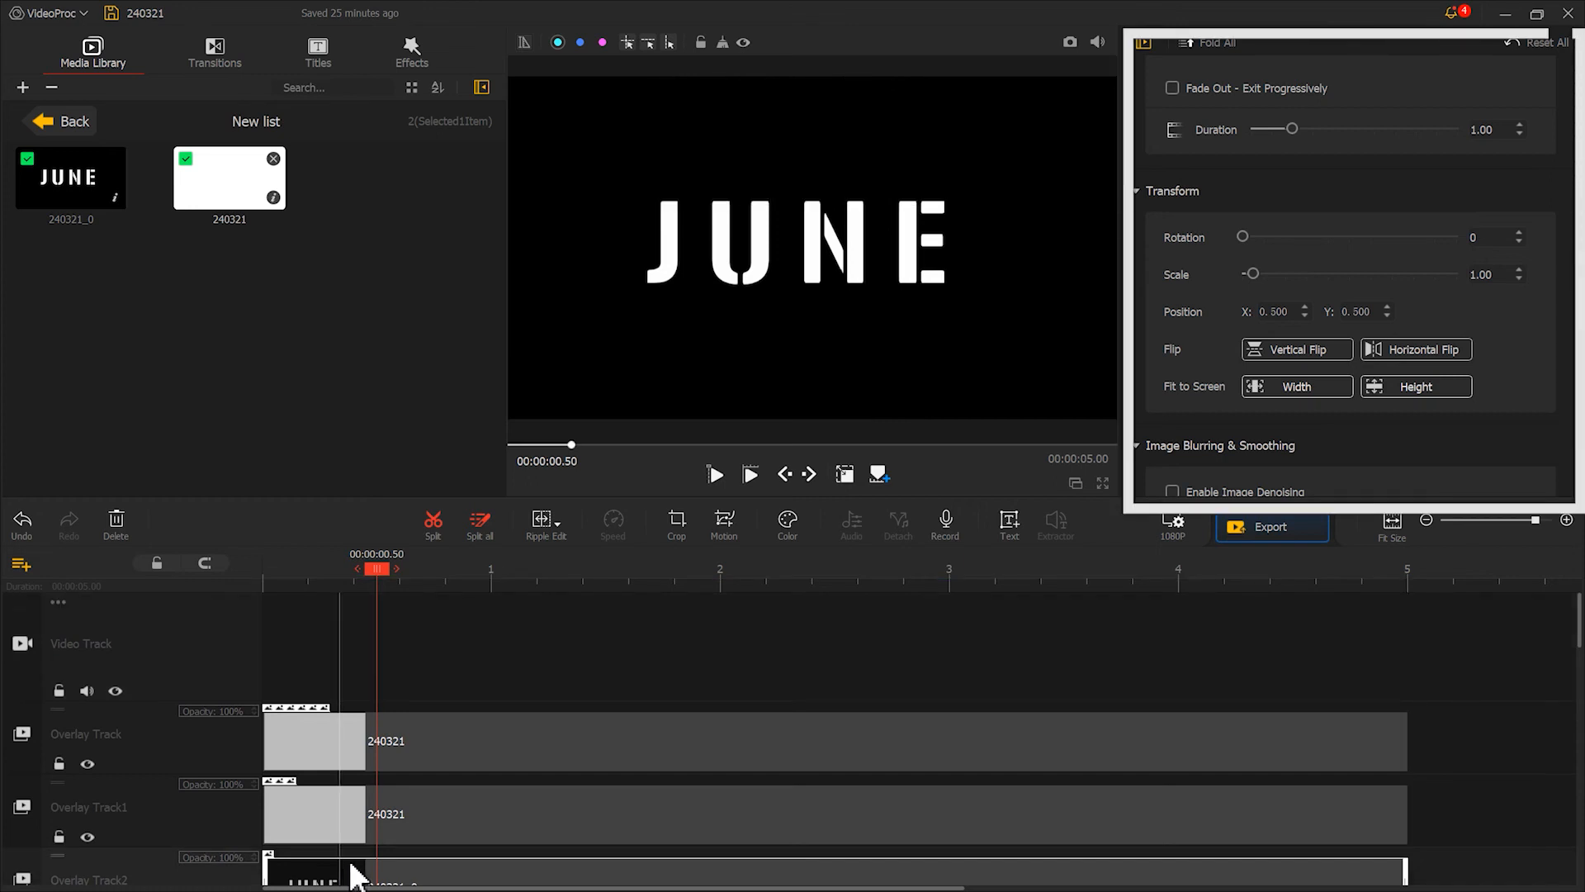
left_click_drag(1577, 326, 1557, 495)
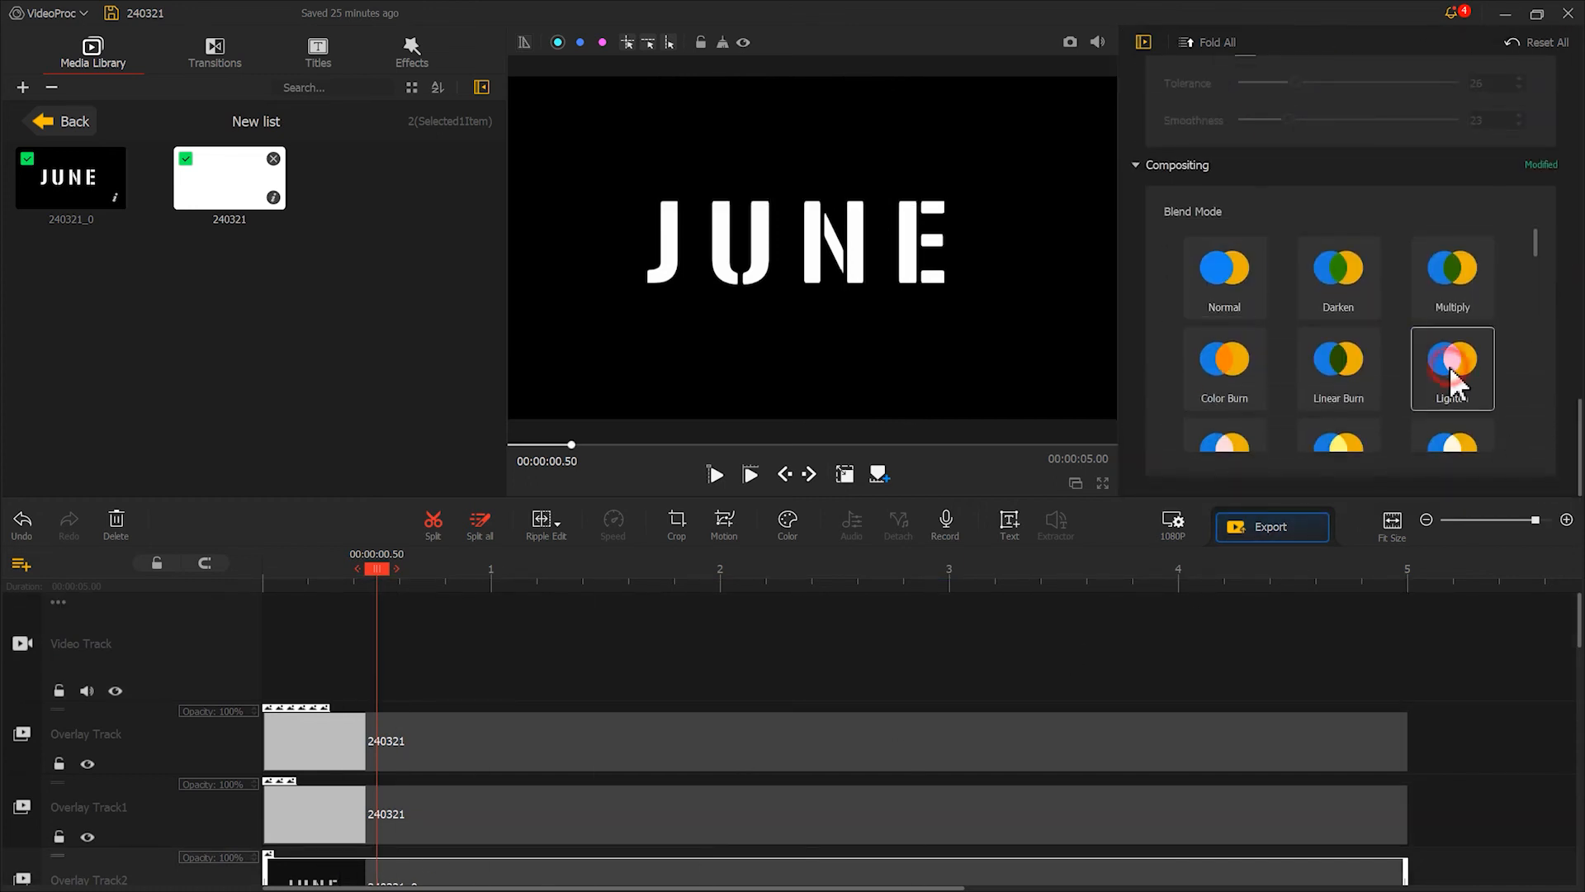
left_click(1451, 372)
left_click(751, 477)
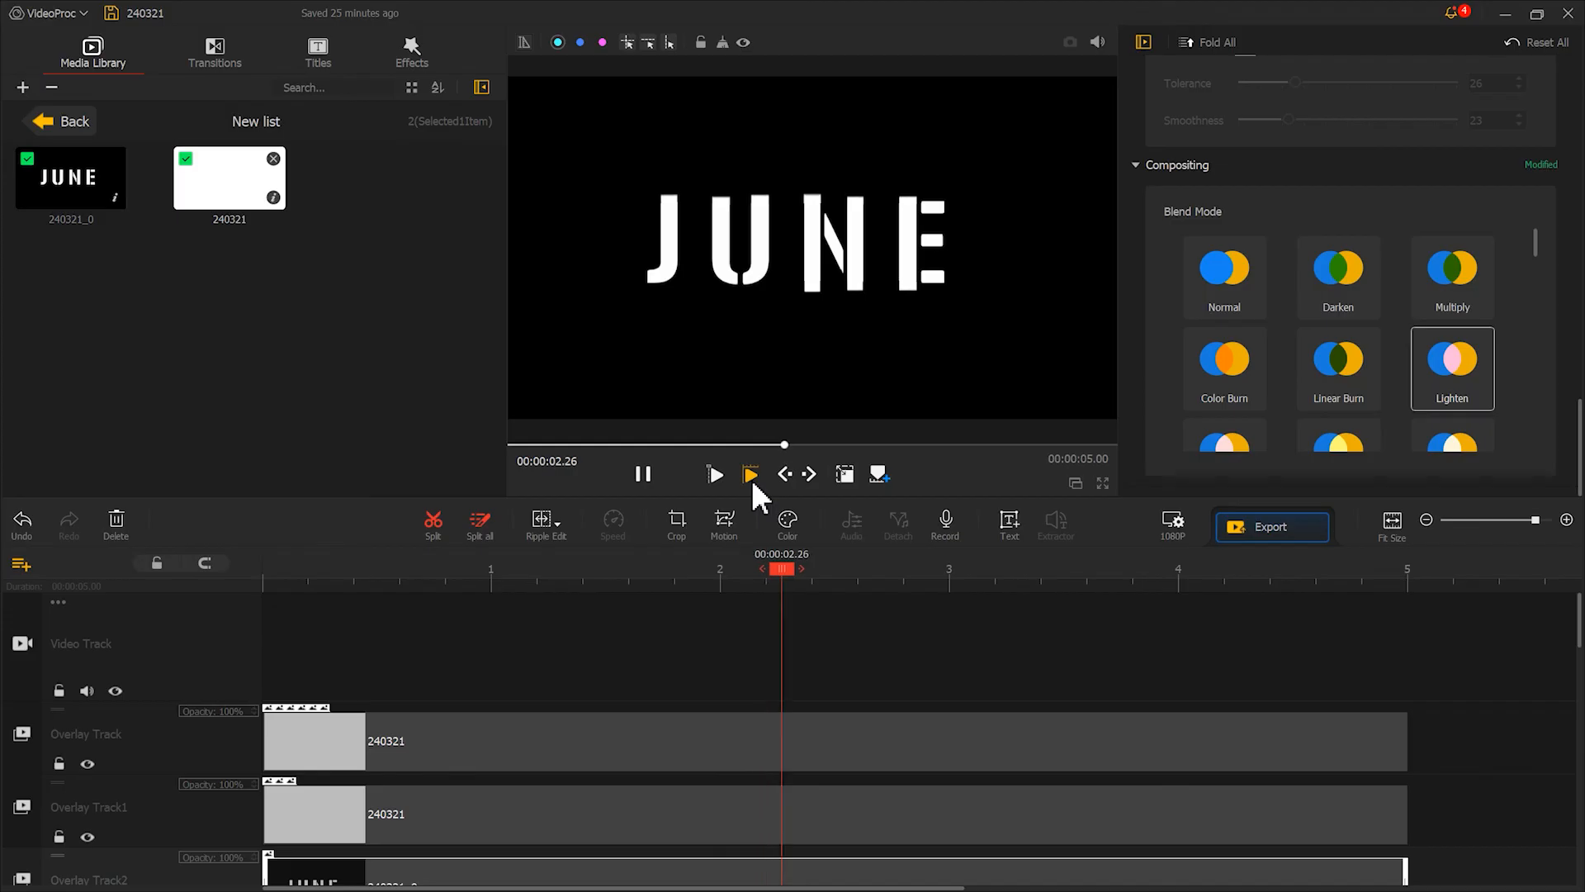
left_click(644, 474)
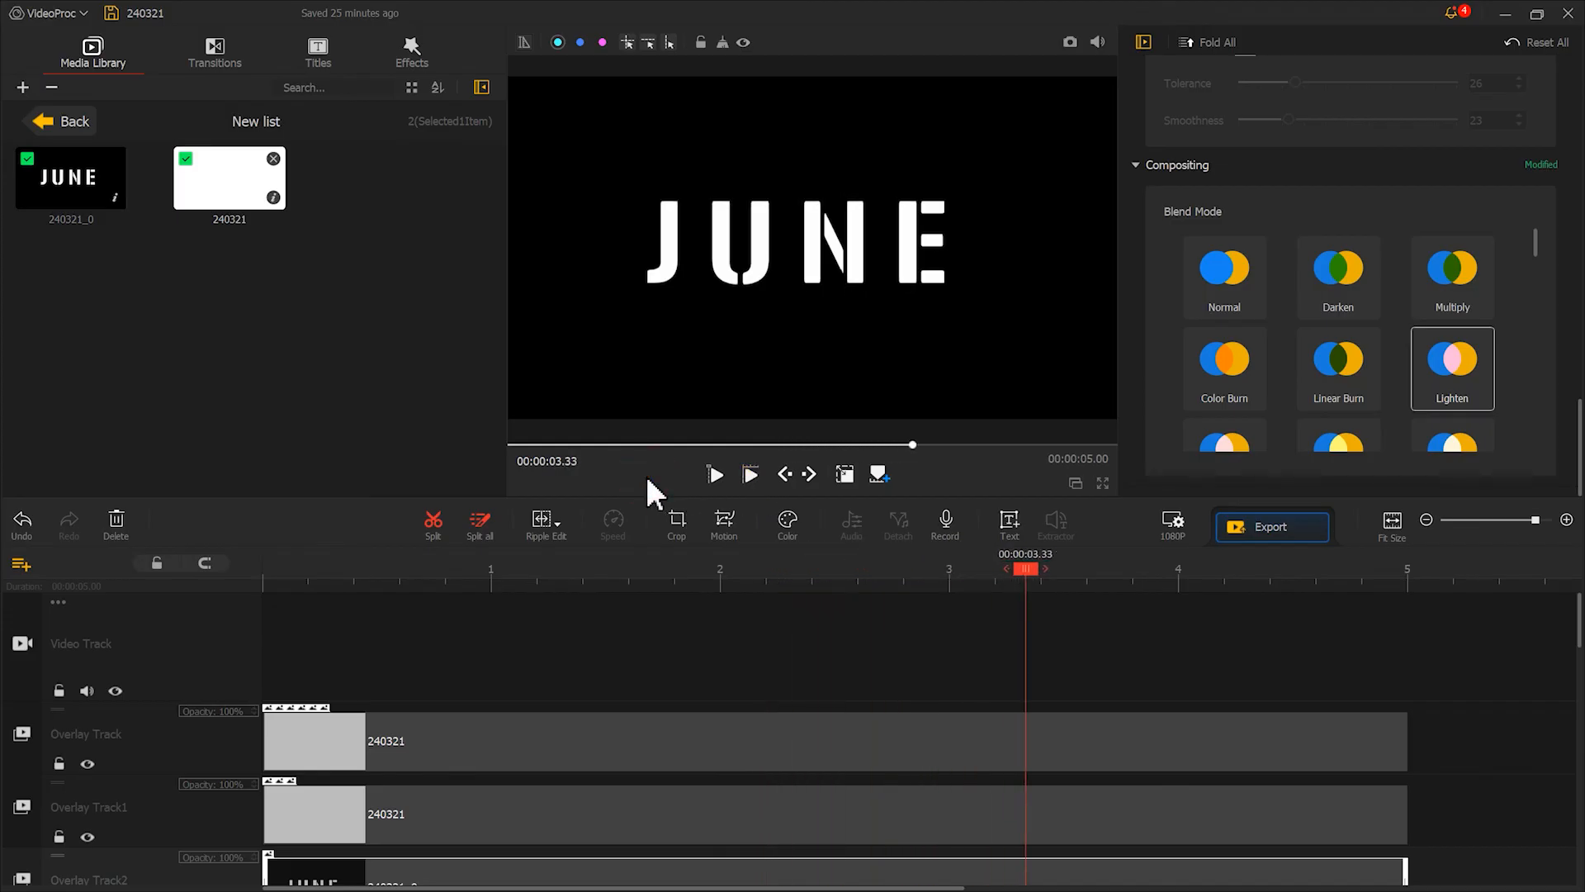